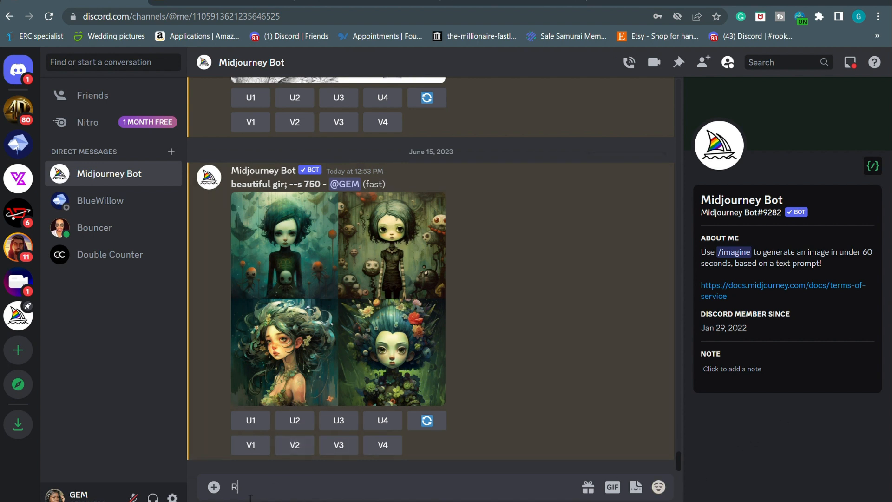
# Send /subscribe to Midjourney Bot and open the personal subscription page link
pyautogui.press('BackSpace')
pyautogui.write('/')
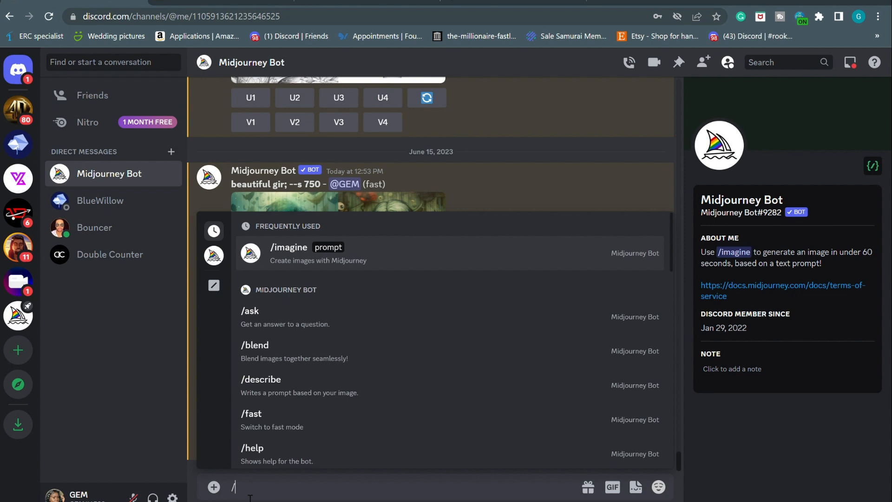
pyautogui.write('sub')
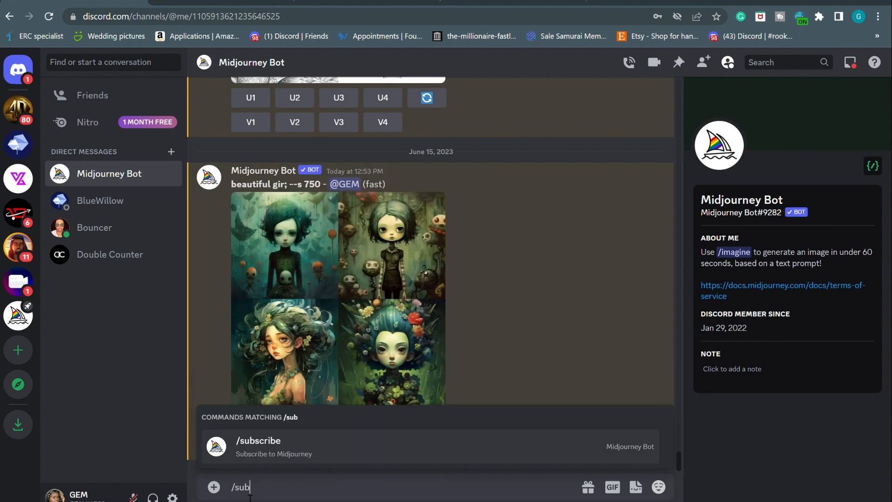
pyautogui.click(282, 444)
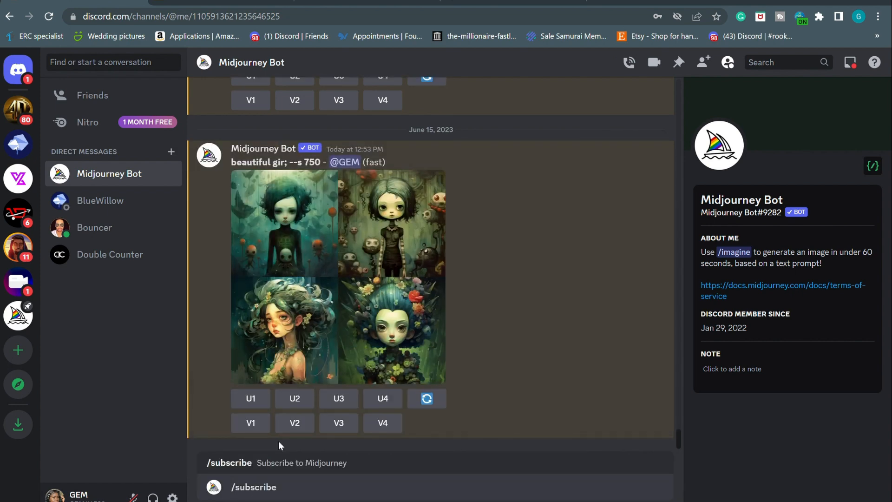
pyautogui.press('Return')
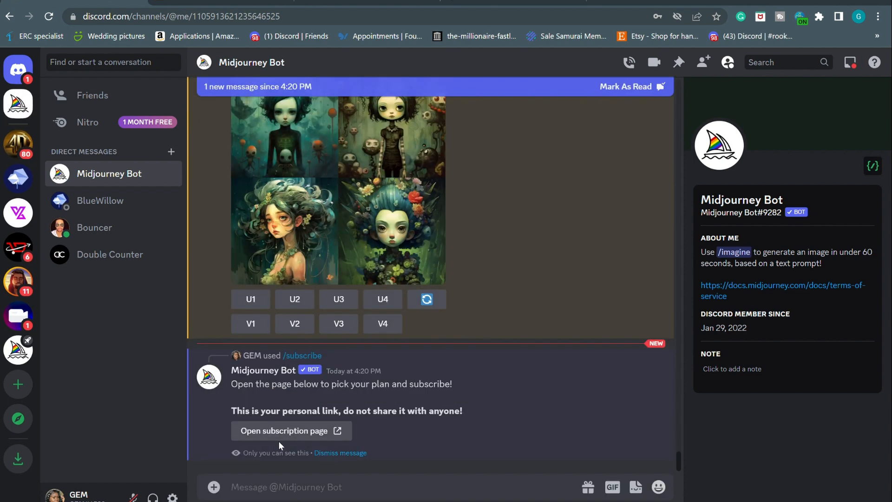
pyautogui.click(296, 433)
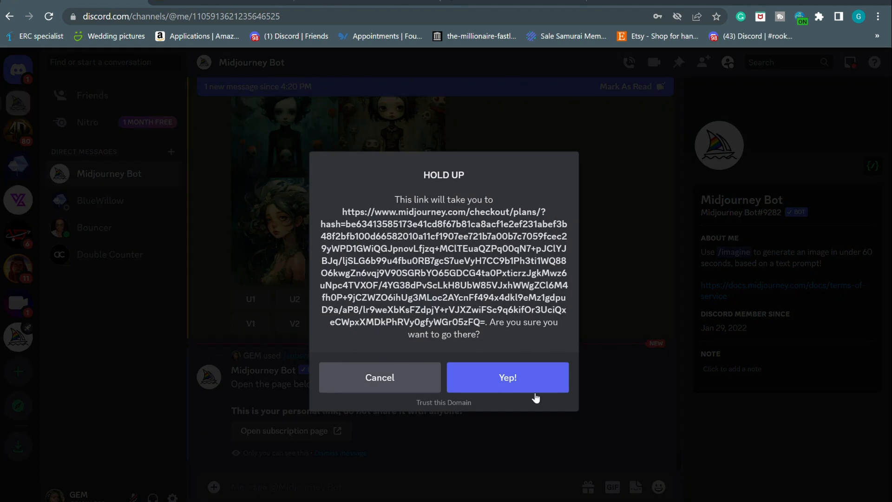
pyautogui.press('Return')
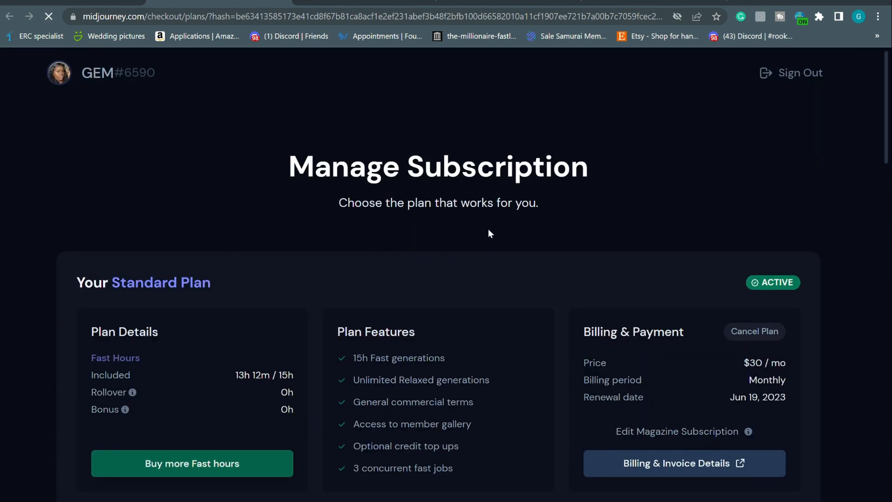
# Scroll through the Basic ($10), Standard ($30) and Pro ($60) plan cards and their features
pyautogui.scroll(-2, 488, 228)
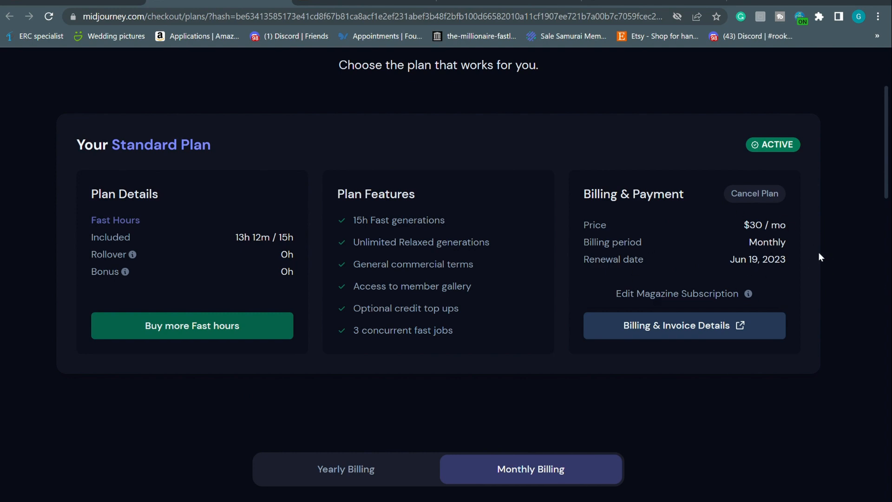
pyautogui.scroll(-6, 783, 288)
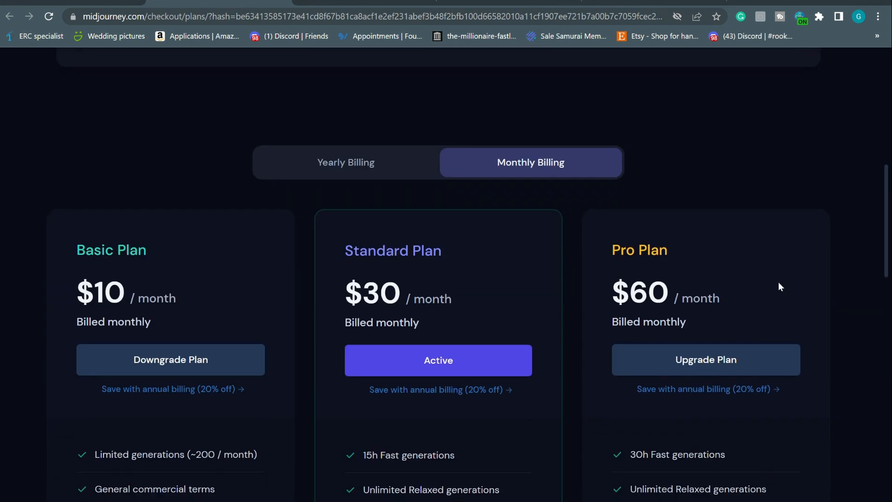
pyautogui.scroll(-3, 779, 284)
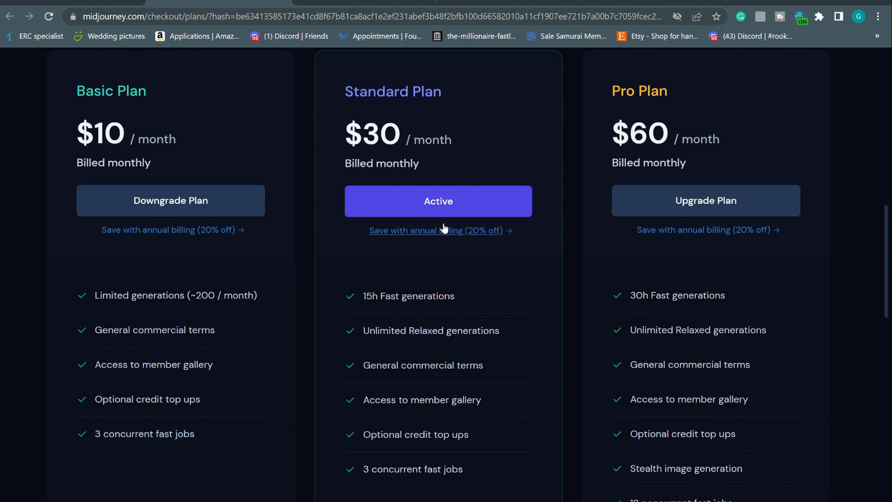
pyautogui.scroll(10, 444, 228)
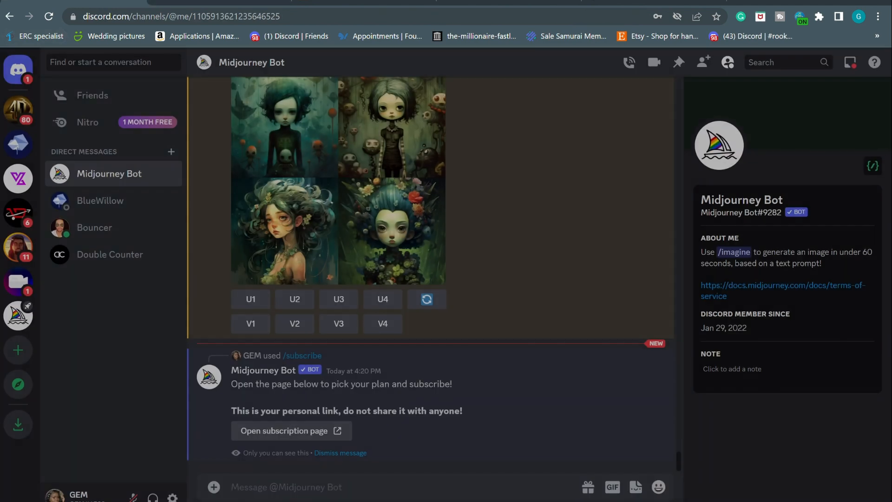
# Look back over the Midjourney Bot chat, then move to the Etsy homepage
pyautogui.click(64, 2)
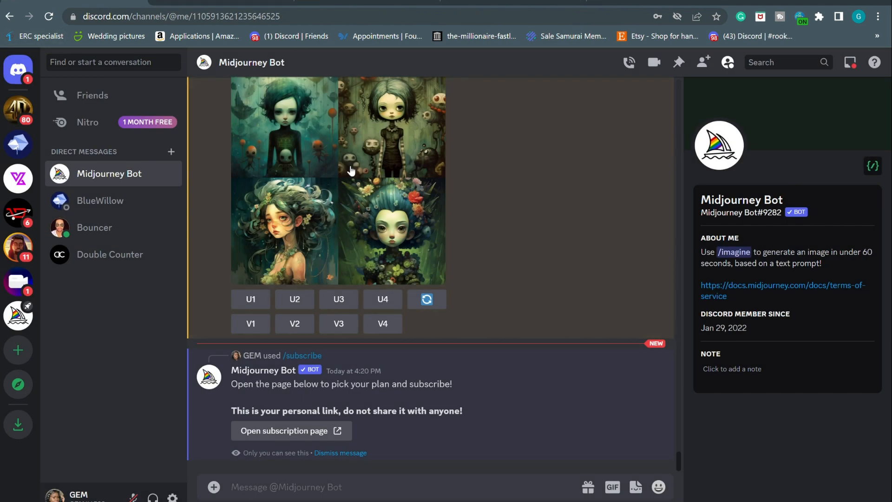
pyautogui.scroll(5, 381, 208)
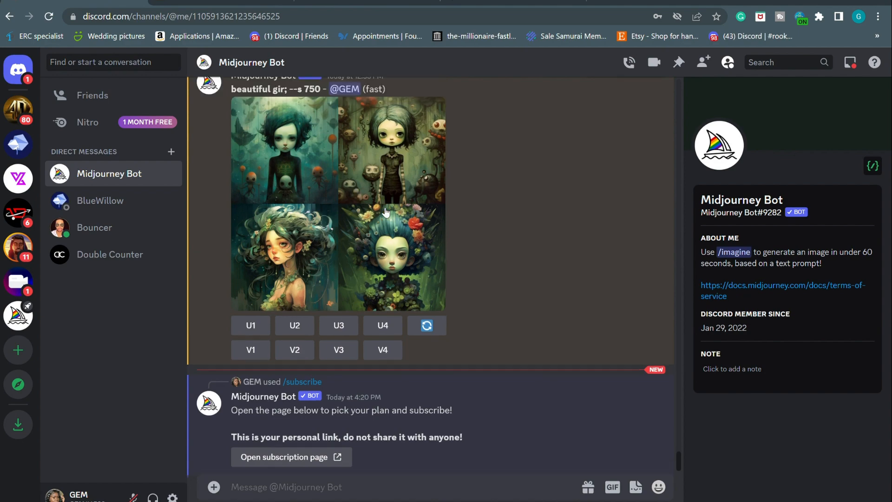
pyautogui.scroll(-4, 381, 207)
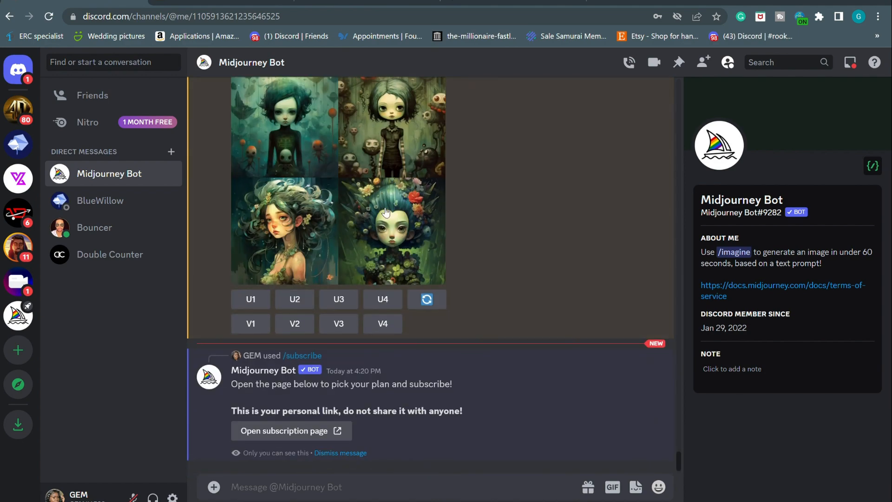
pyautogui.click(200, 3)
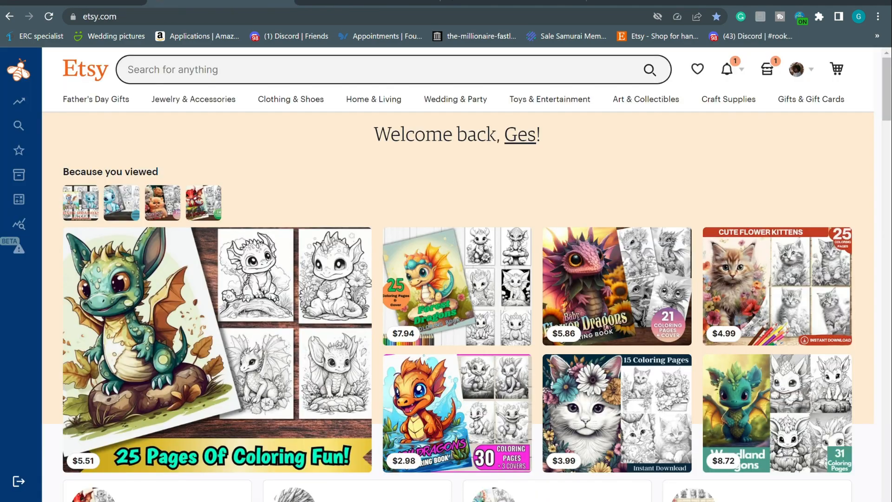
# Search Etsy for 'baby dragon' coloring pages
pyautogui.click(234, 82)
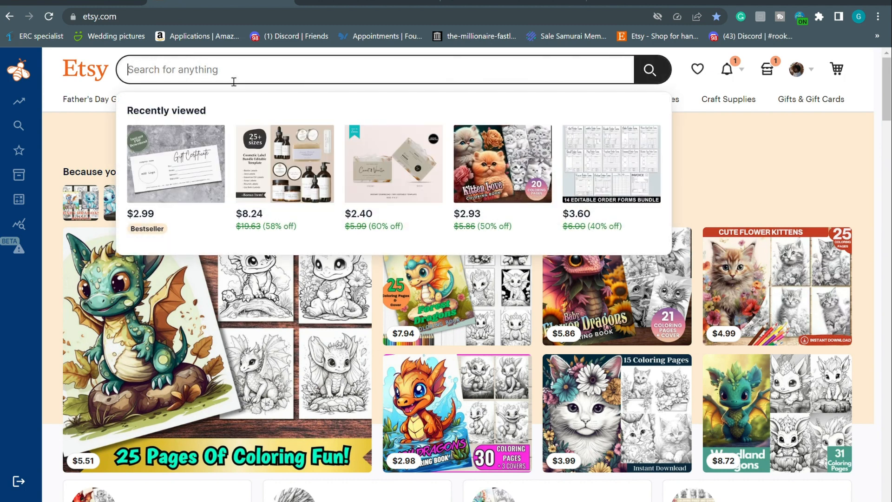
pyautogui.write('baby drag')
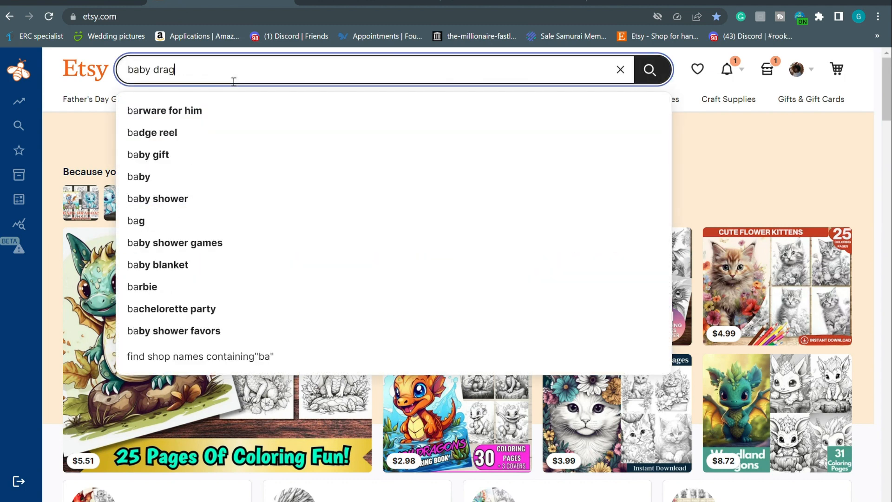
pyautogui.write('on')
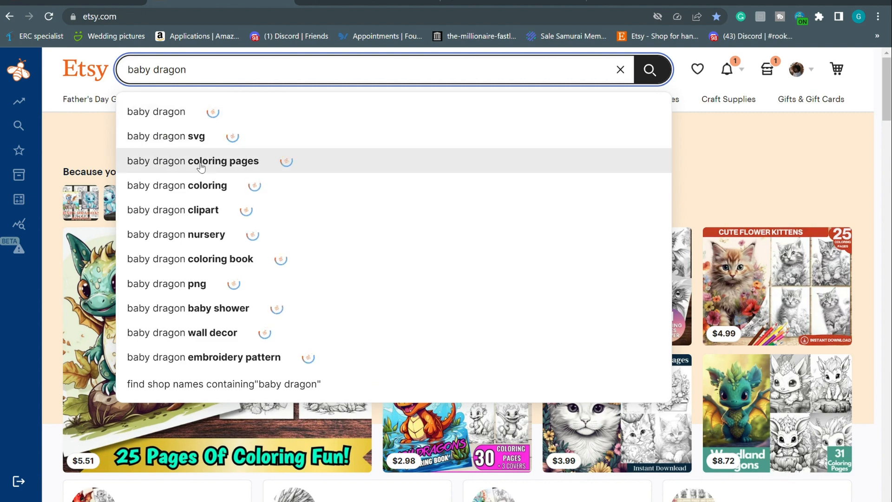
pyautogui.click(200, 167)
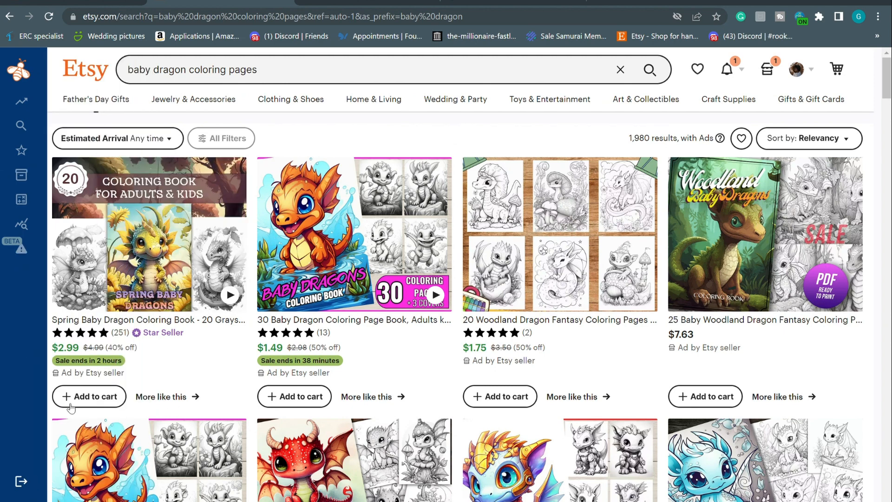
# Sign in to EverBee from the sidebar with the saved credentials
pyautogui.moveTo(42, 430)
pyautogui.click(52, 459)
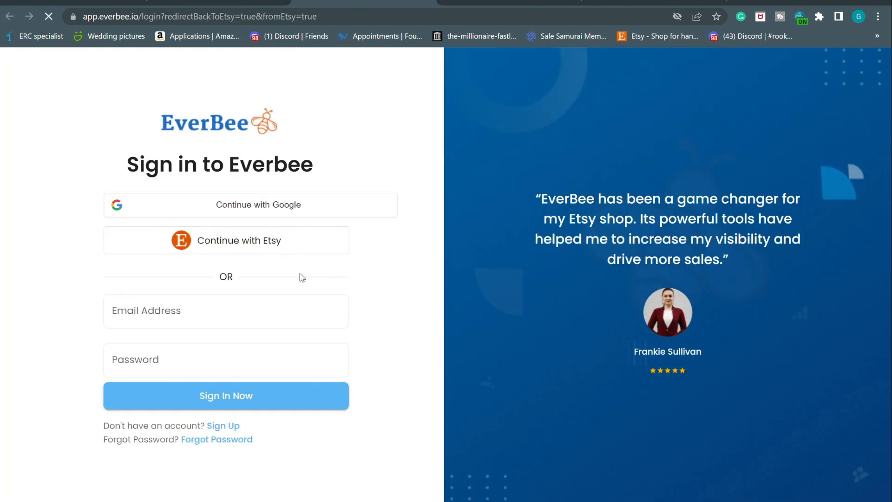
pyautogui.click(211, 393)
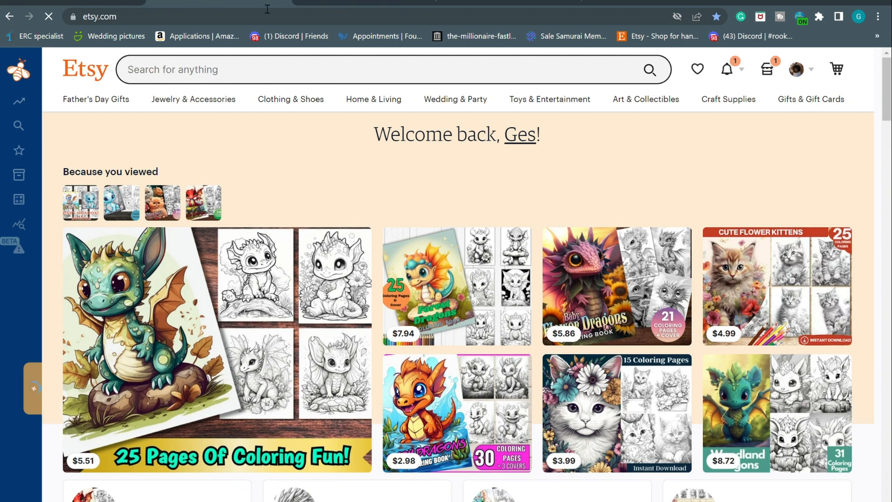
# Search 'baby dragon coloring pages' and open the 30 Baby Mecha Dragon Coloring Page Book listing
pyautogui.click(200, 77)
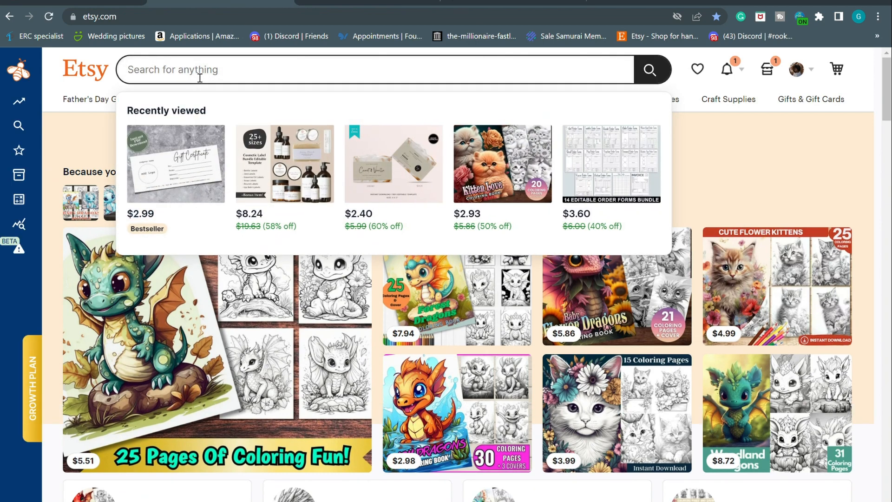
pyautogui.write('baby dr')
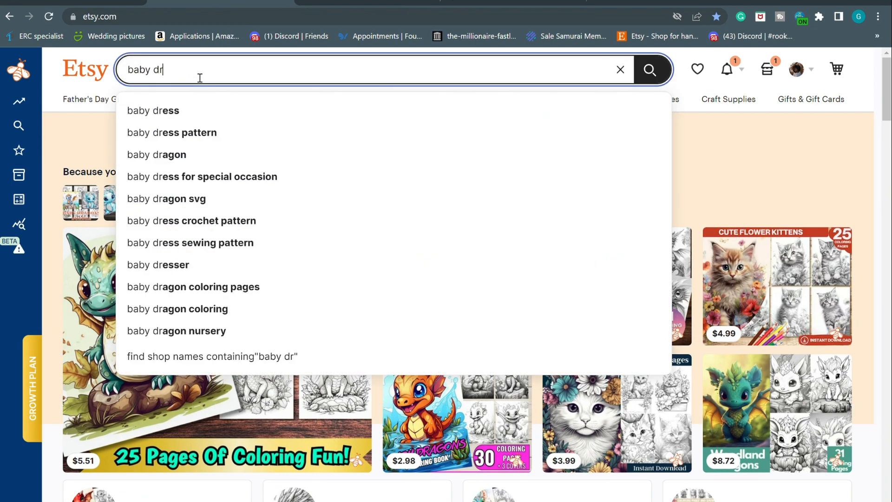
pyautogui.write('agin')
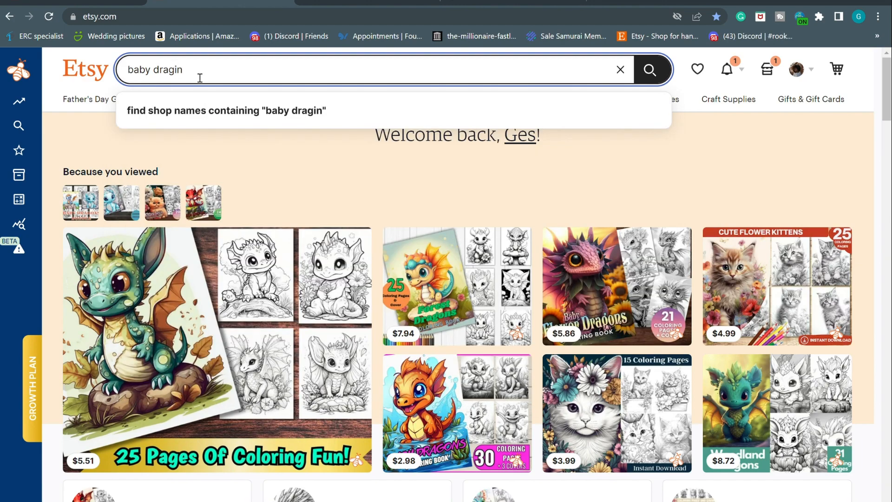
pyautogui.press('BackSpace')
pyautogui.press('BackSpace')
pyautogui.write('on')
pyautogui.press('Down')
pyautogui.press('Down')
pyautogui.press('Return')
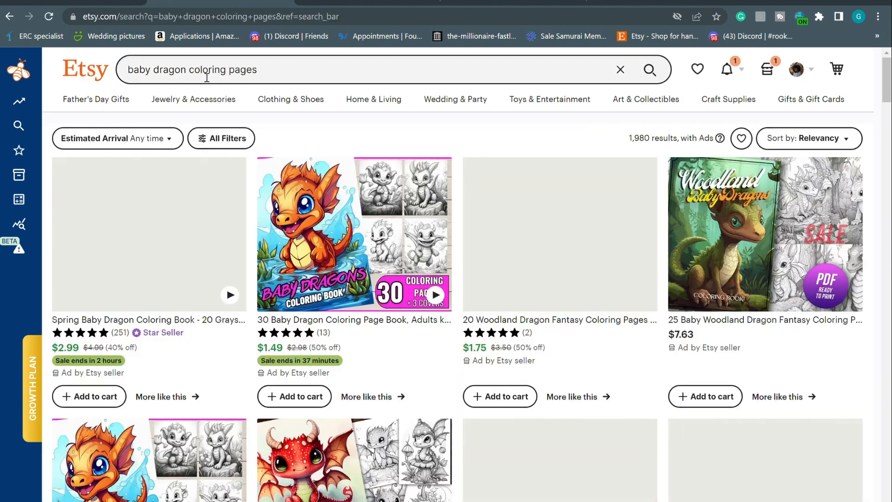
pyautogui.scroll(-5, 190, 454)
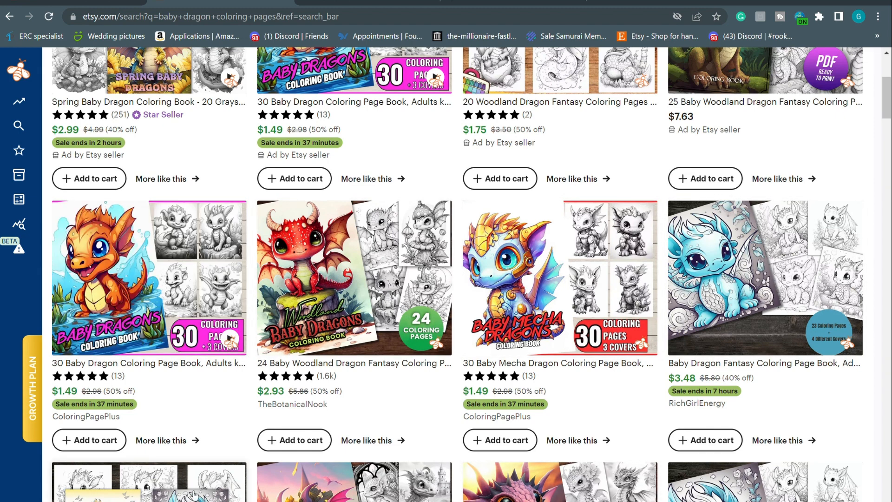
pyautogui.click(529, 333)
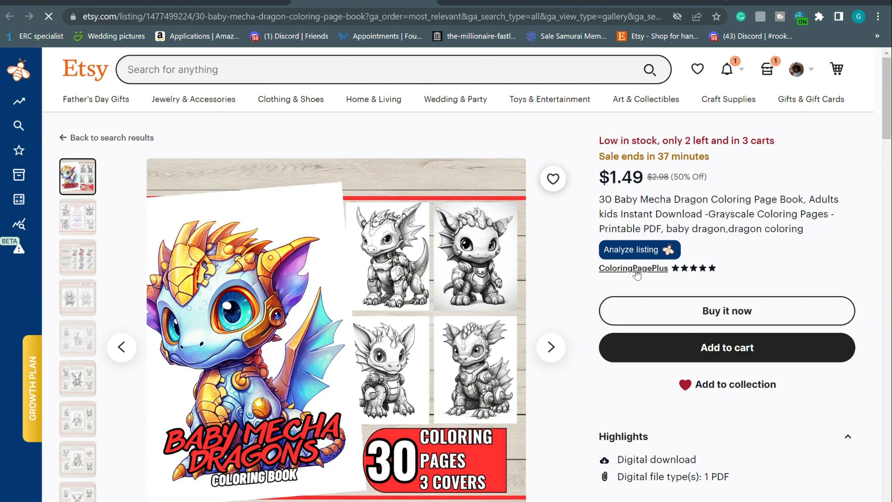
pyautogui.click(637, 274)
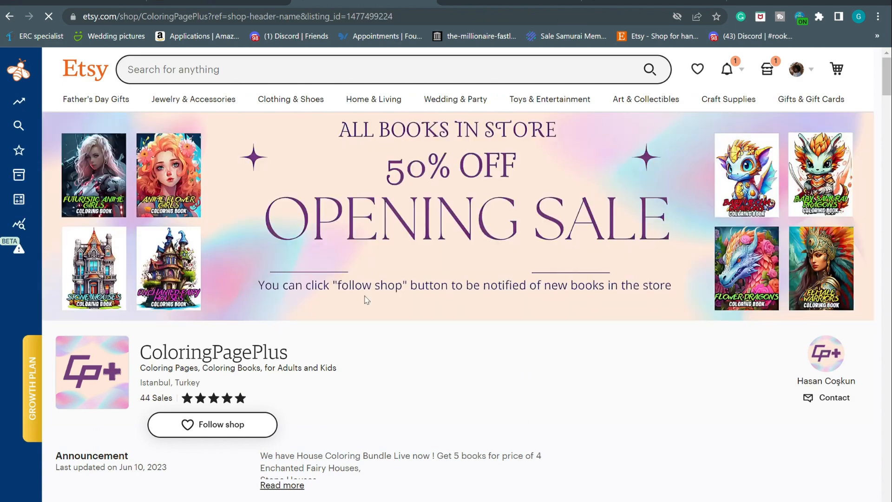
pyautogui.scroll(-8, 368, 299)
pyautogui.scroll(-12, 368, 300)
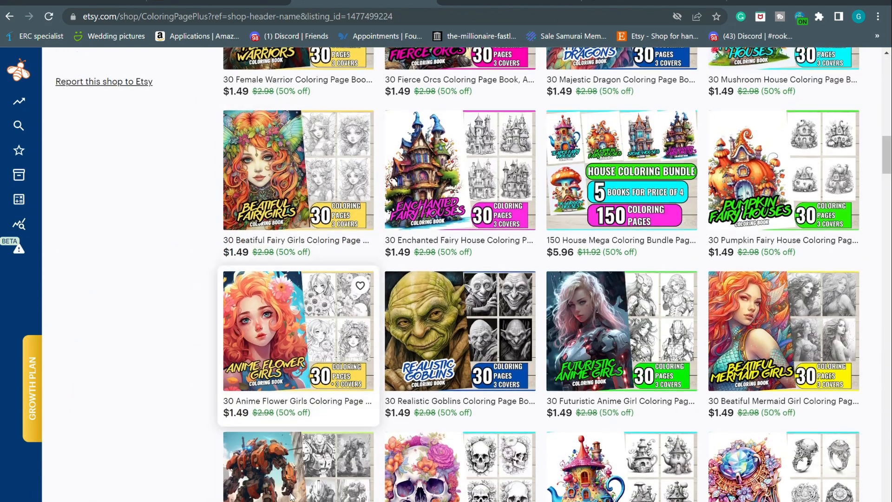
pyautogui.scroll(-9, 293, 496)
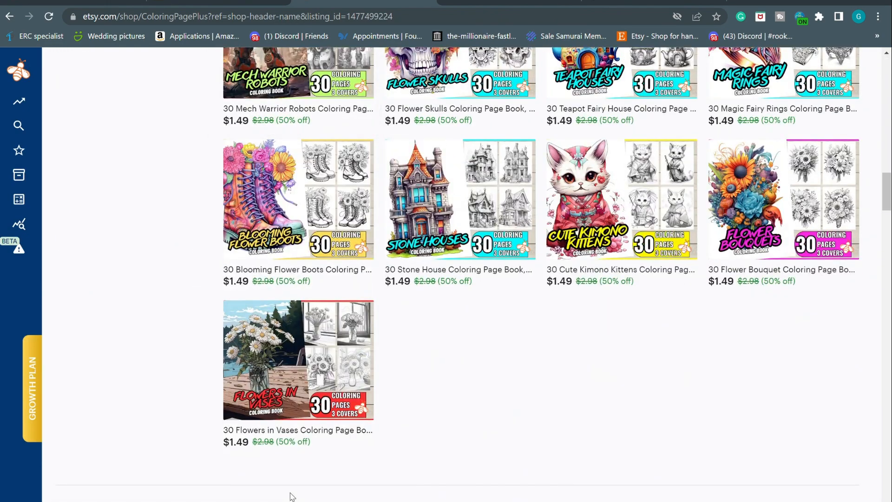
pyautogui.scroll(6, 292, 496)
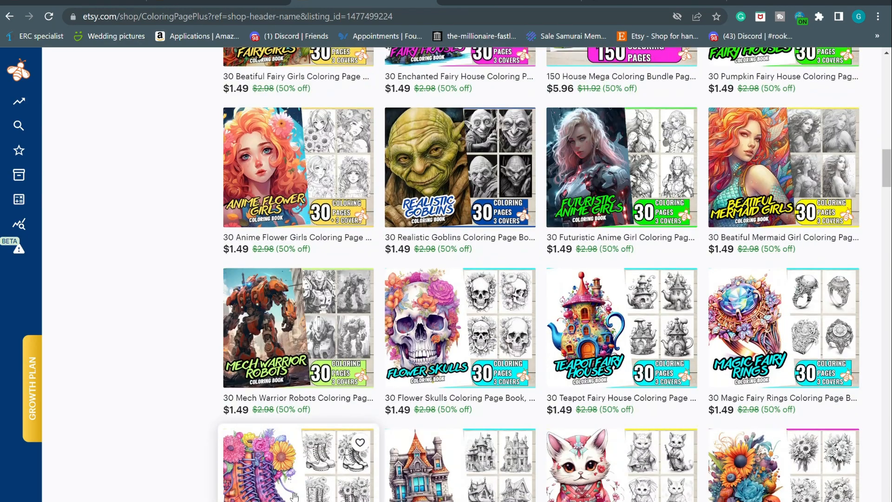
pyautogui.scroll(15, 294, 496)
pyautogui.moveTo(28, 130)
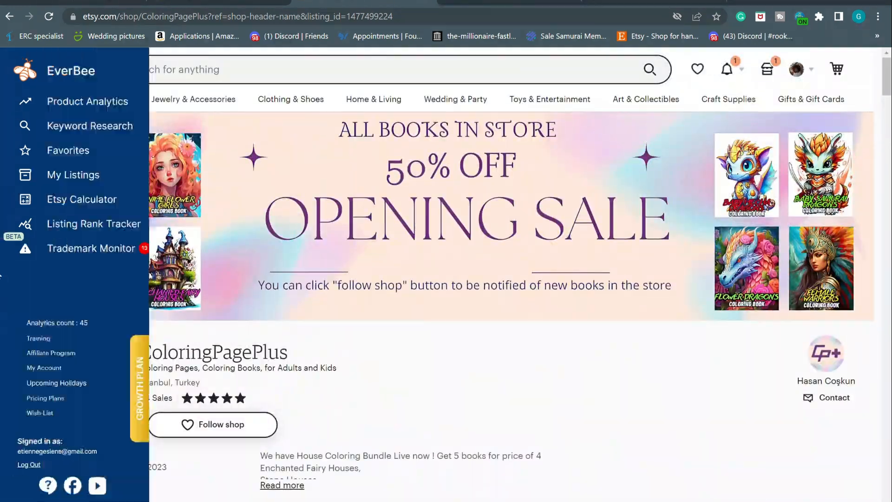
# Open EverBee Product Analytics and review the 26 ColoringPagePlus listings' prices and sales
pyautogui.click(101, 105)
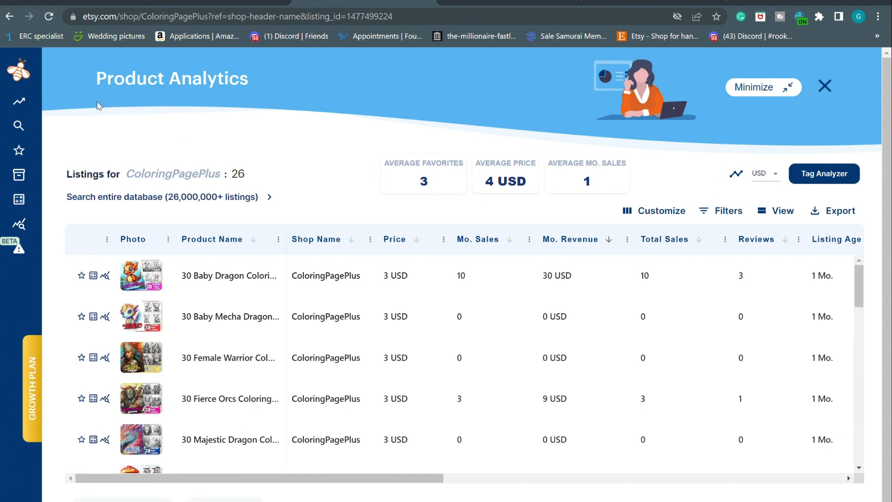
pyautogui.scroll(-15, 251, 418)
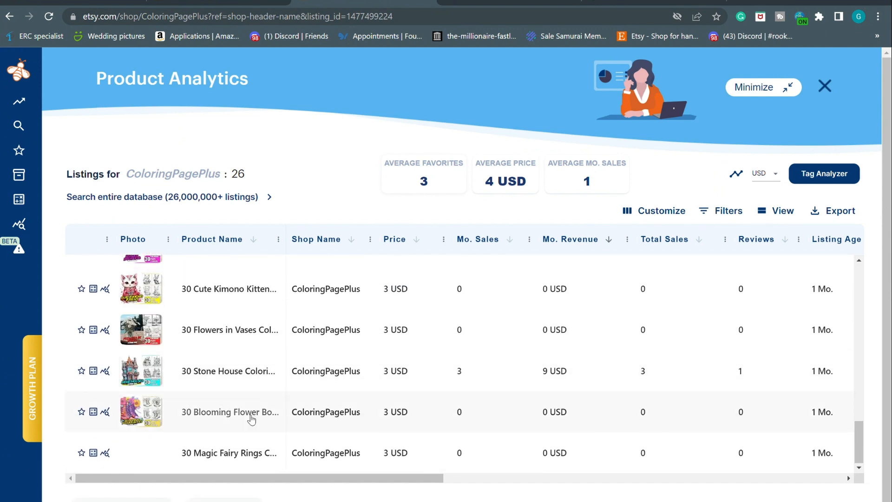
pyautogui.scroll(15, 251, 420)
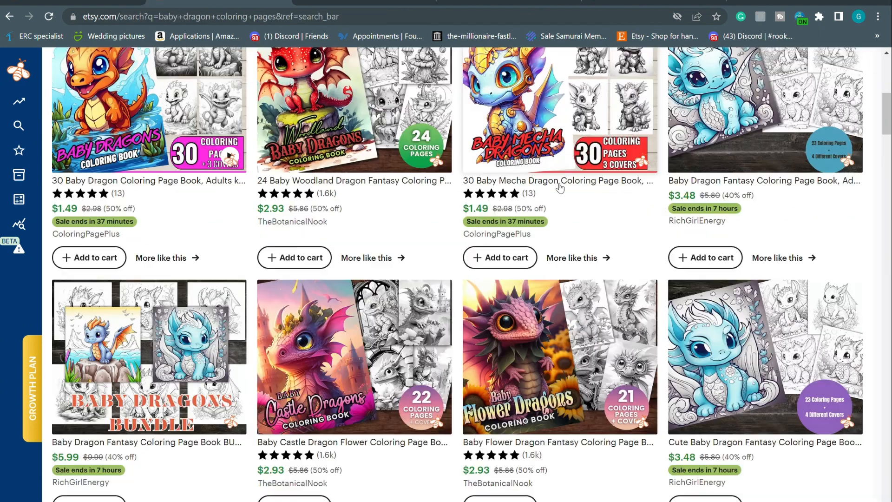
pyautogui.scroll(8, 560, 187)
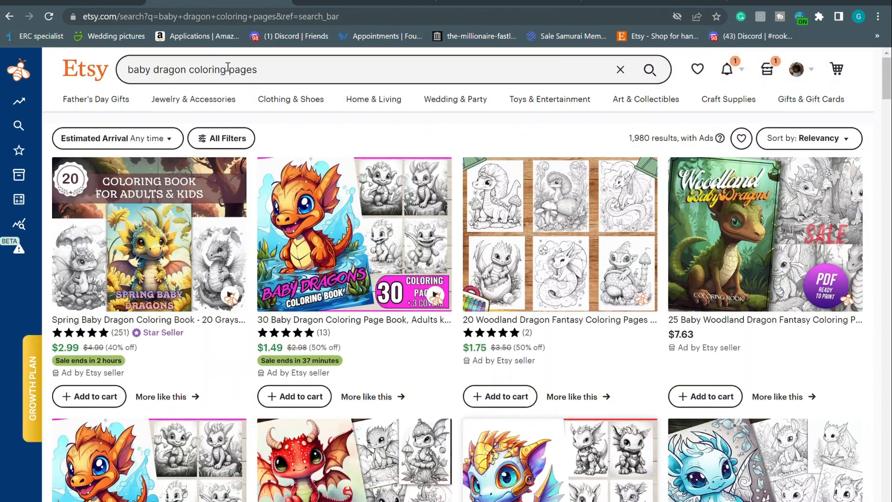
pyautogui.scroll(-1, 478, 324)
pyautogui.scroll(-5, 477, 324)
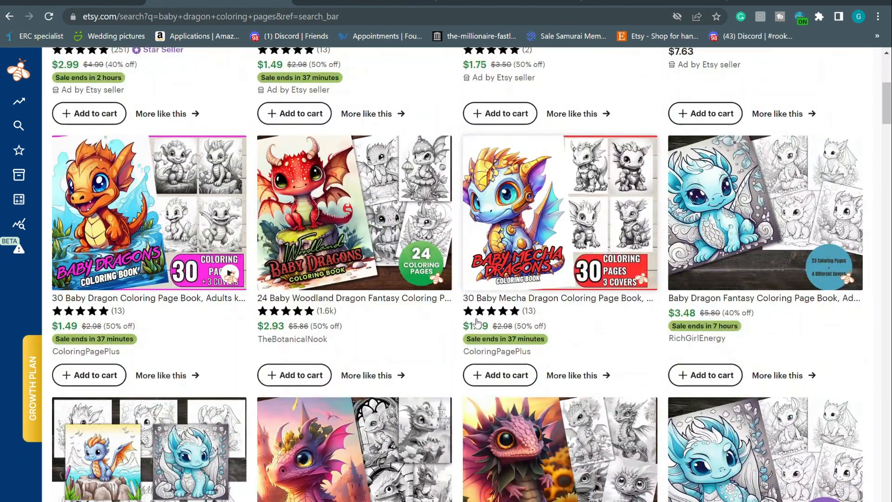
pyautogui.scroll(-3, 477, 324)
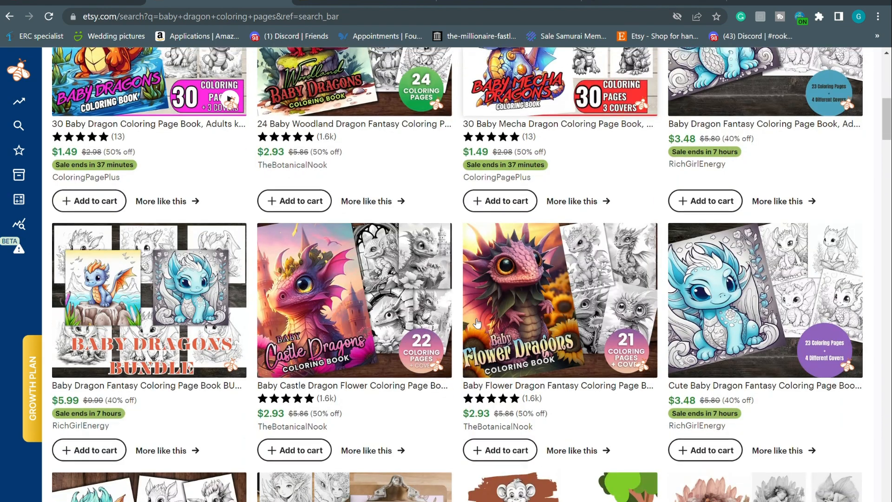
pyautogui.scroll(9, 641, 148)
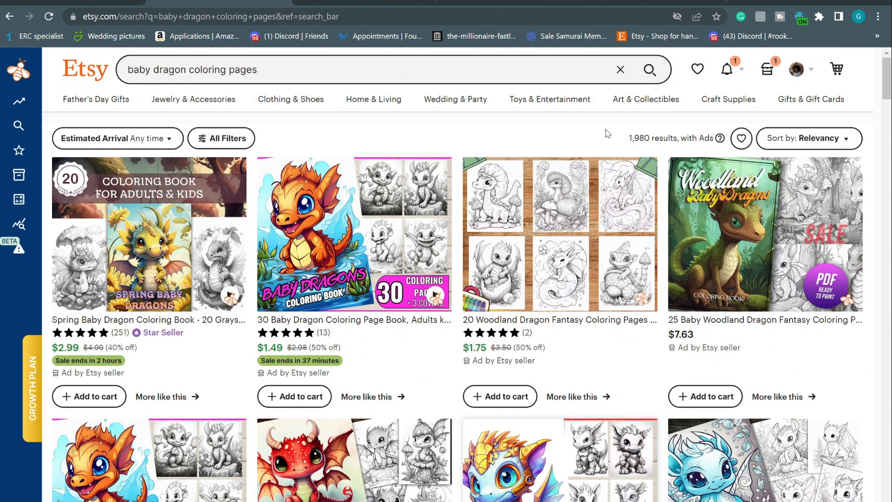
pyautogui.moveTo(627, 135); pyautogui.dragTo(654, 147)
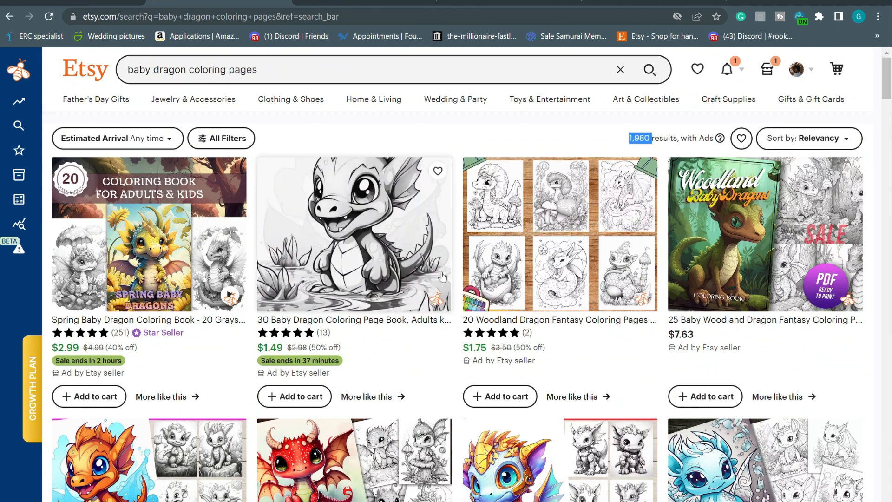
pyautogui.scroll(-6, 442, 277)
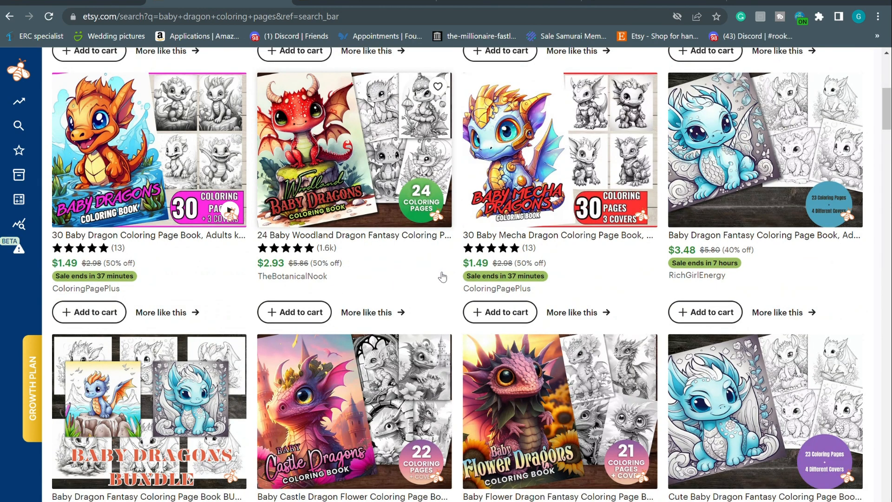
# Revisit the Product Analytics table, then start an /imagine command in the Midjourney Bot chat
pyautogui.click(329, 2)
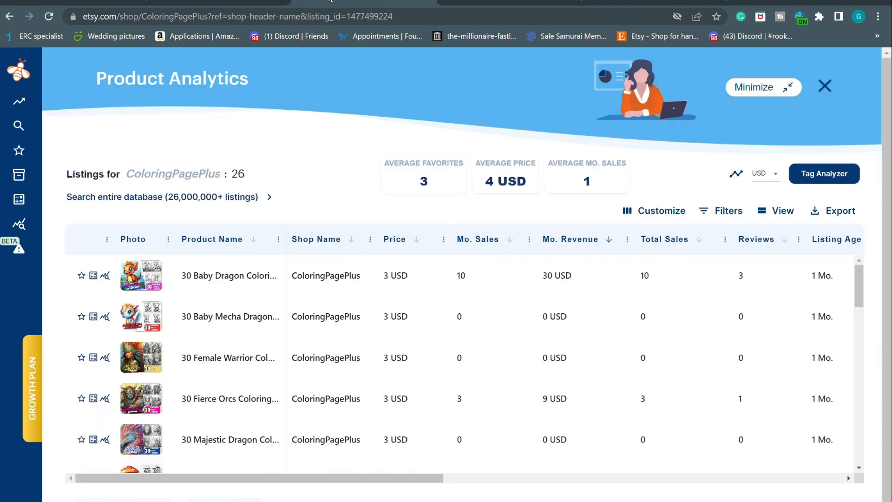
pyautogui.click(93, 2)
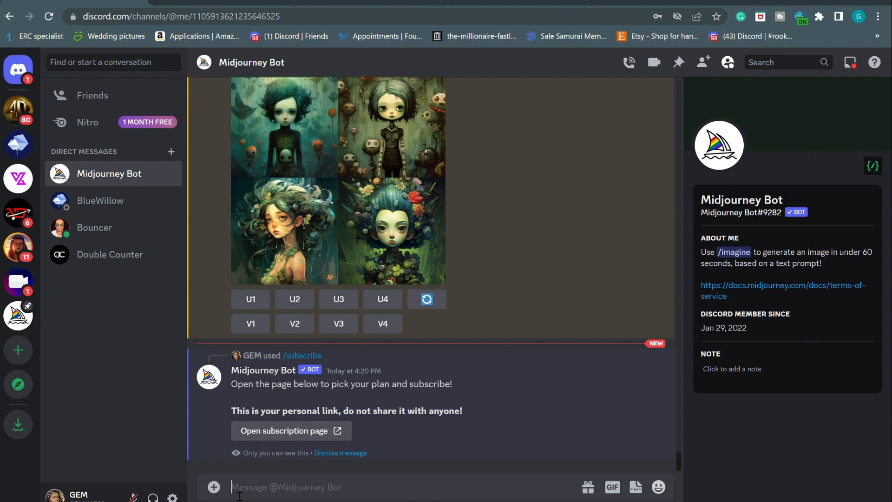
pyautogui.write('/ima')
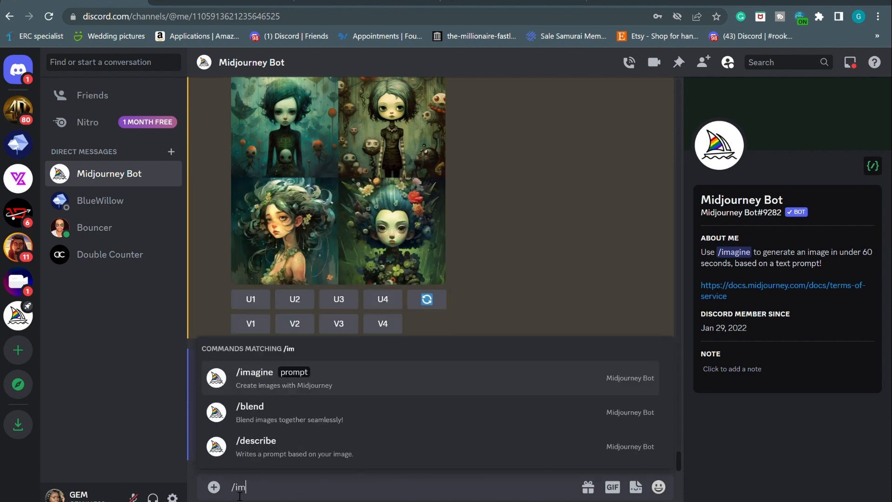
pyautogui.click(292, 385)
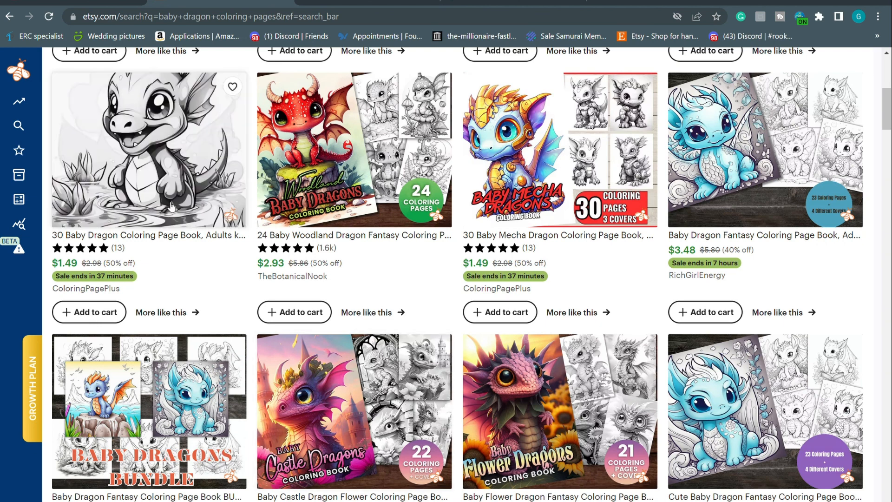
# Open the 30 Baby Dragon Coloring Page Book listing and browse its preview images
pyautogui.click(167, 193)
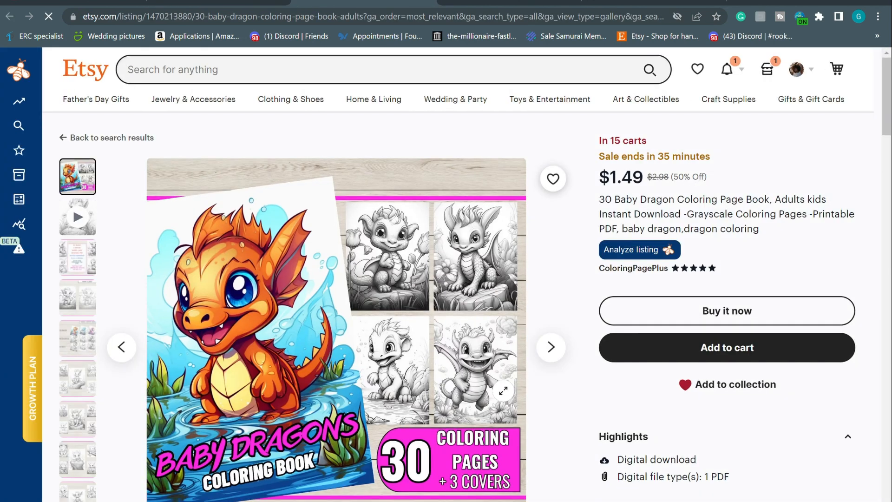
pyautogui.click(84, 264)
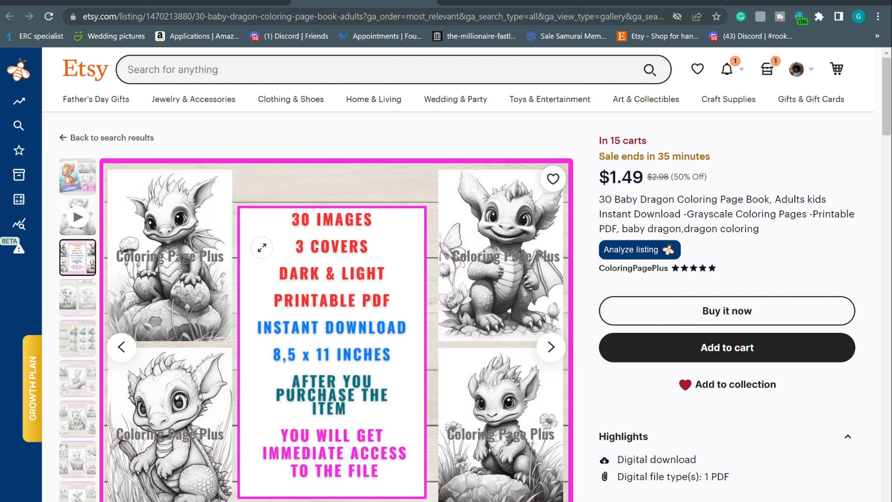
pyautogui.click(85, 306)
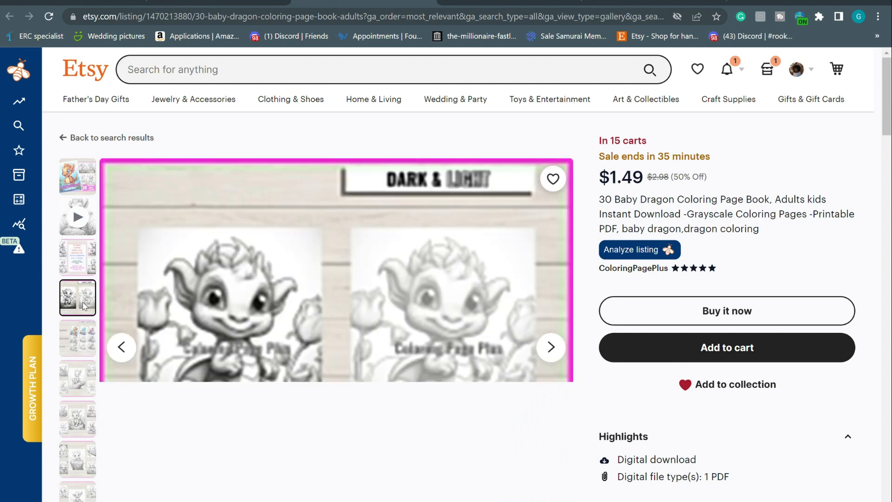
pyautogui.scroll(-1, 271, 351)
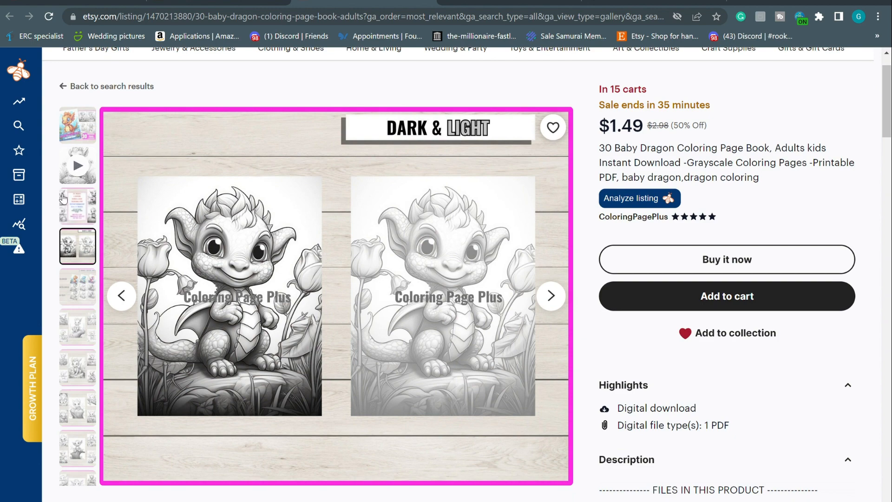
pyautogui.click(85, 130)
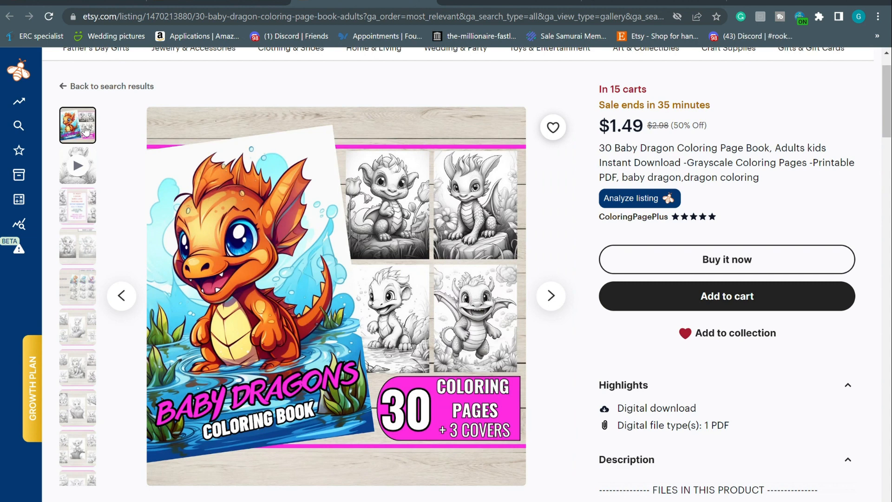
pyautogui.click(82, 339)
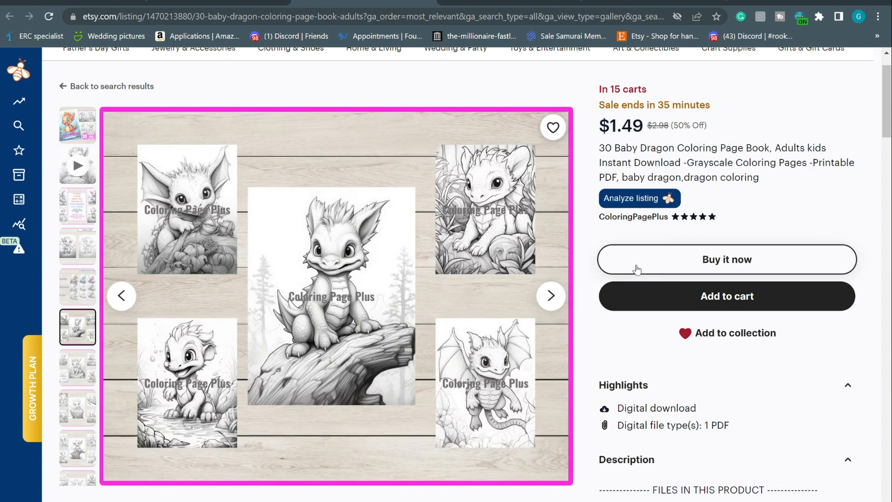
pyautogui.click(551, 295)
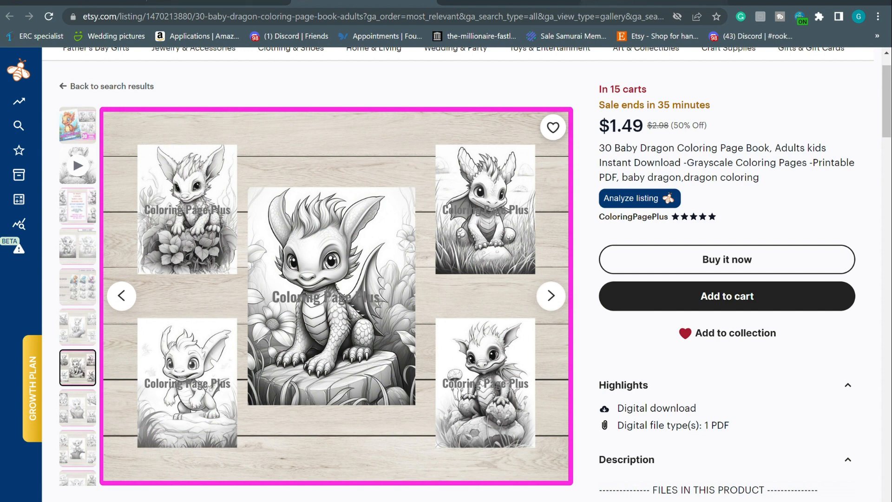
pyautogui.click(115, 2)
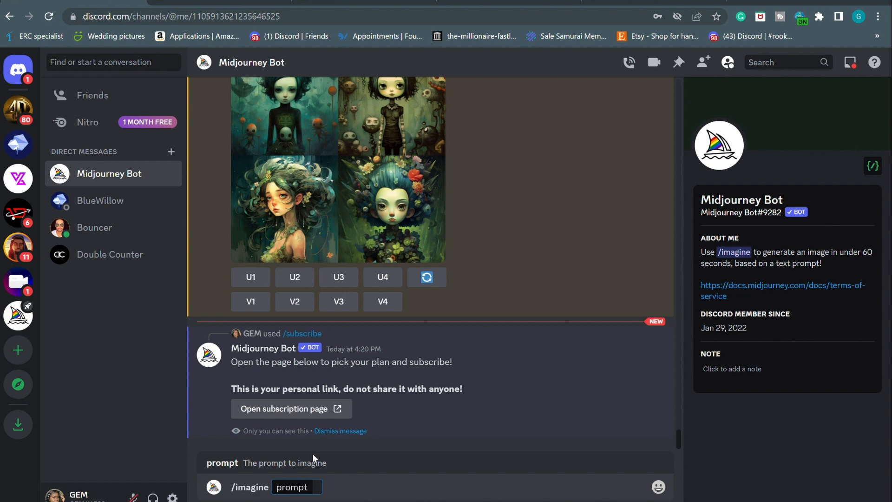
# Expand the 30 Baby Dragon listing's full description and read through it and the reviews
pyautogui.click(231, 1)
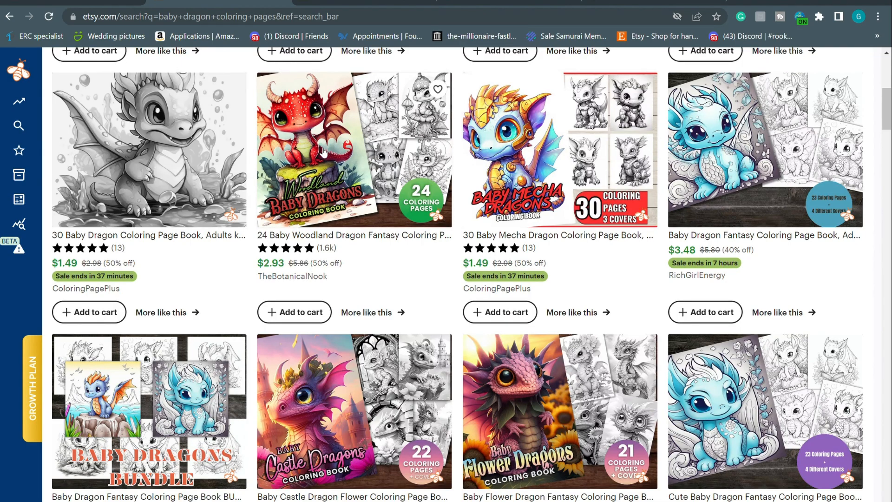
pyautogui.click(364, 2)
pyautogui.scroll(-4, 474, 306)
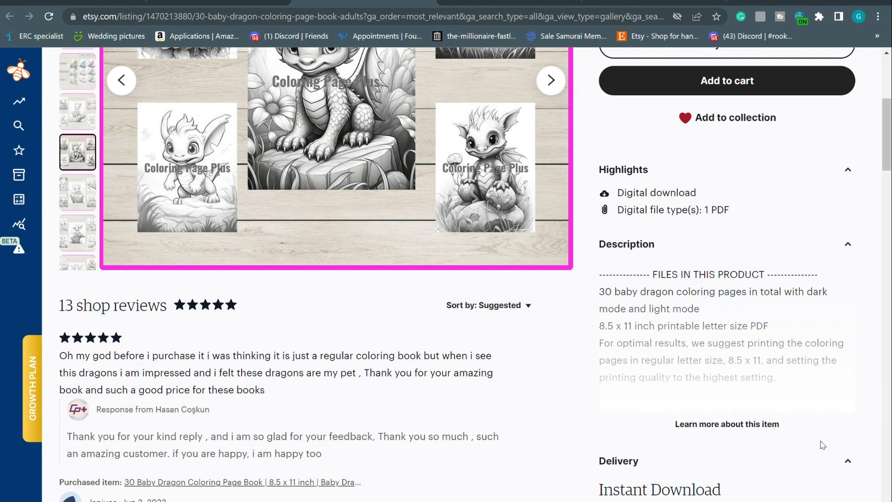
pyautogui.click(751, 424)
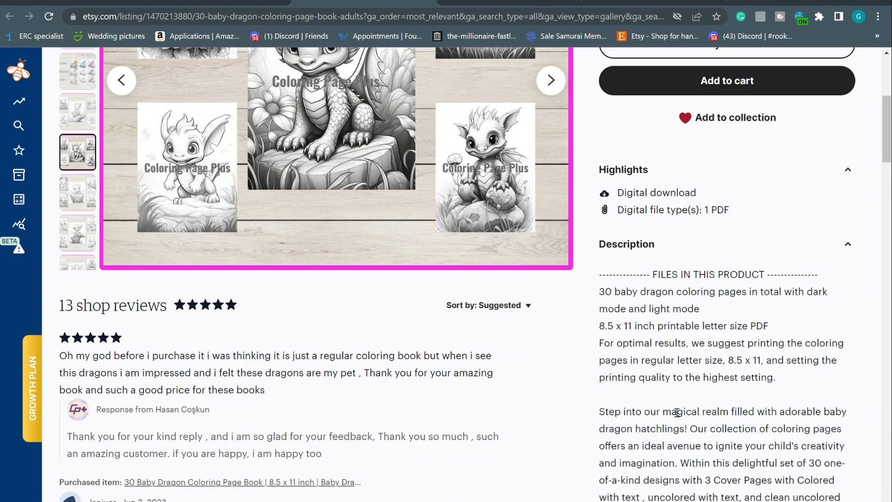
pyautogui.scroll(-3, 678, 413)
pyautogui.scroll(2, 677, 412)
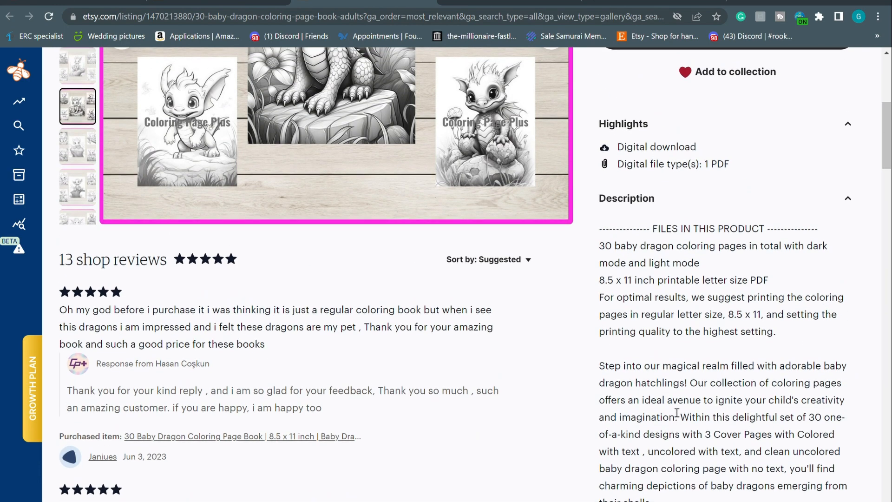
pyautogui.scroll(-6, 677, 412)
pyautogui.scroll(7, 641, 315)
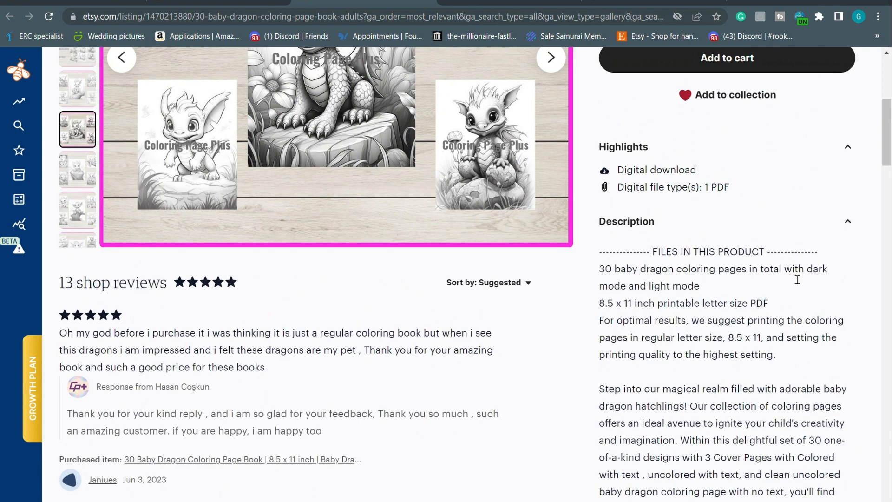
pyautogui.scroll(5, 522, 338)
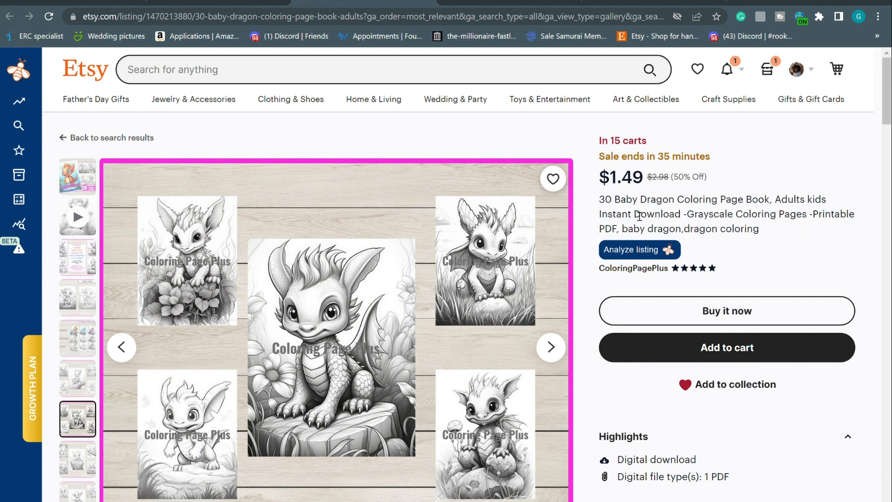
# Paste the listing phrase 'Baby Dragon Coloring Page Book' into the /imagine prompt
pyautogui.moveTo(614, 200); pyautogui.dragTo(769, 192)
pyautogui.hotkey('ctrl', 'c')
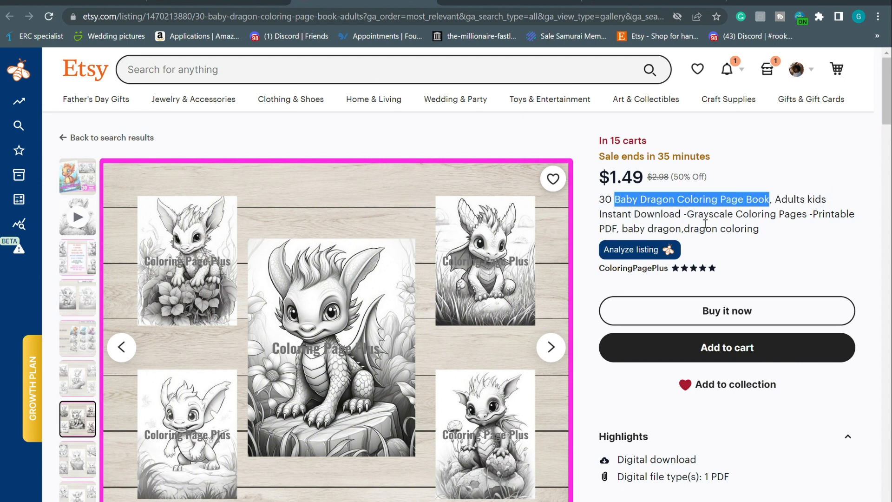
pyautogui.click(28, 3)
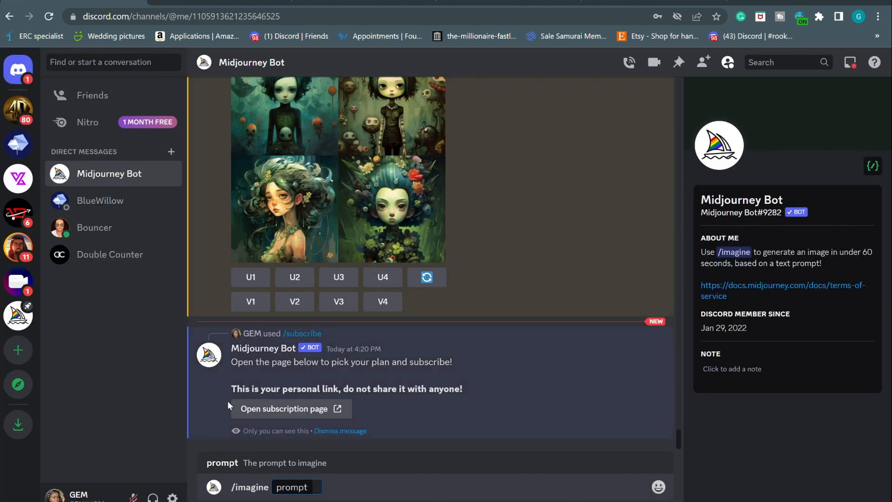
pyautogui.hotkey('ctrl', 'v')
# Select 'Grayscale Coloring Pages' in the Etsy listing title to copy it
pyautogui.click(278, 2)
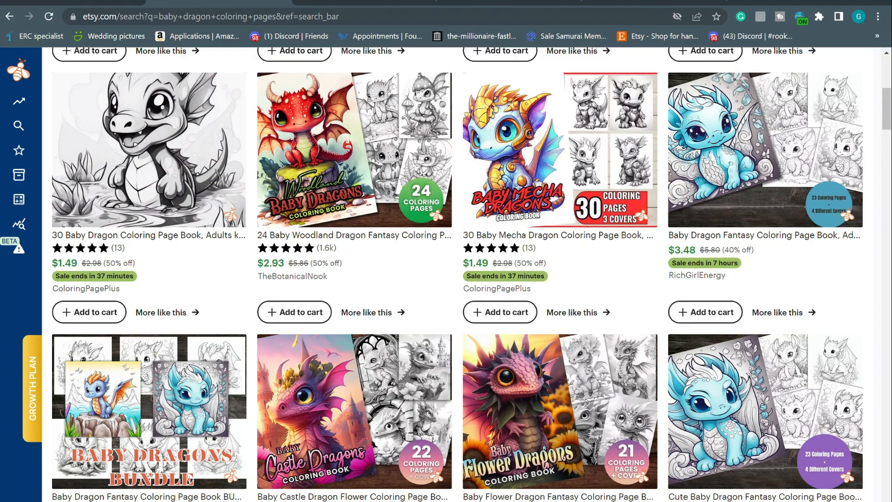
pyautogui.click(339, 1)
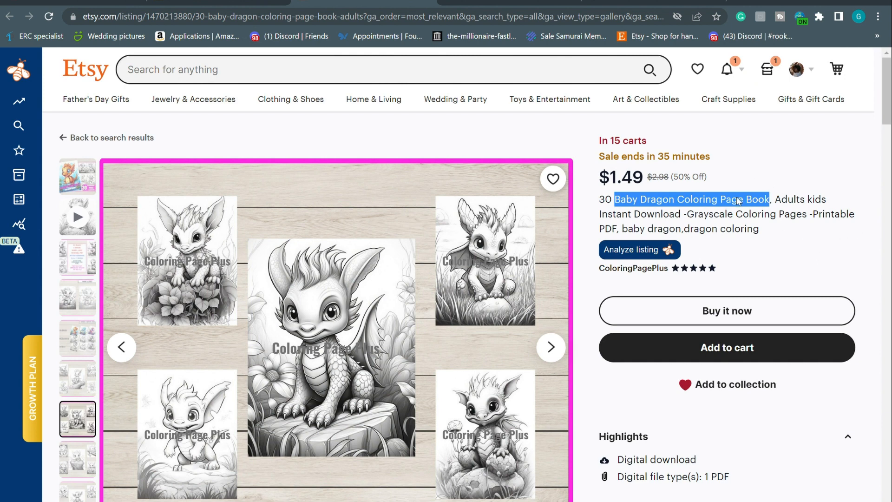
pyautogui.moveTo(687, 215); pyautogui.dragTo(811, 218)
pyautogui.hotkey('ctrl', 'c')
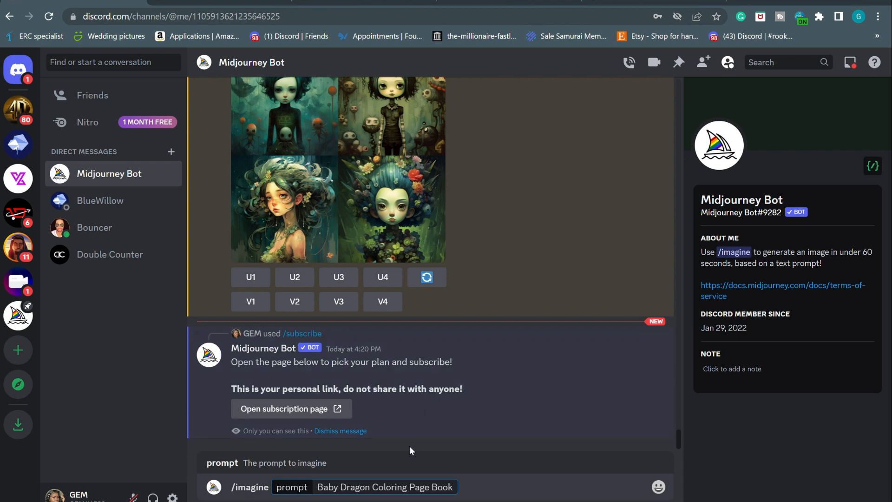
# Send the prompt for an adorable Baby Dragon Grayscale Coloring Page sitting on a huge rock next to a river
pyautogui.hotkey('ctrl', 'v')
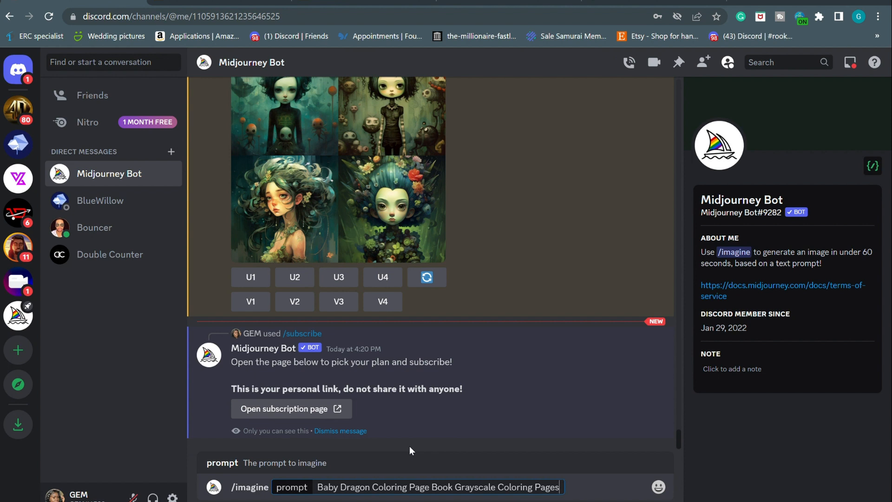
pyautogui.press('BackSpace')
pyautogui.click(318, 487)
pyautogui.write('adorab')
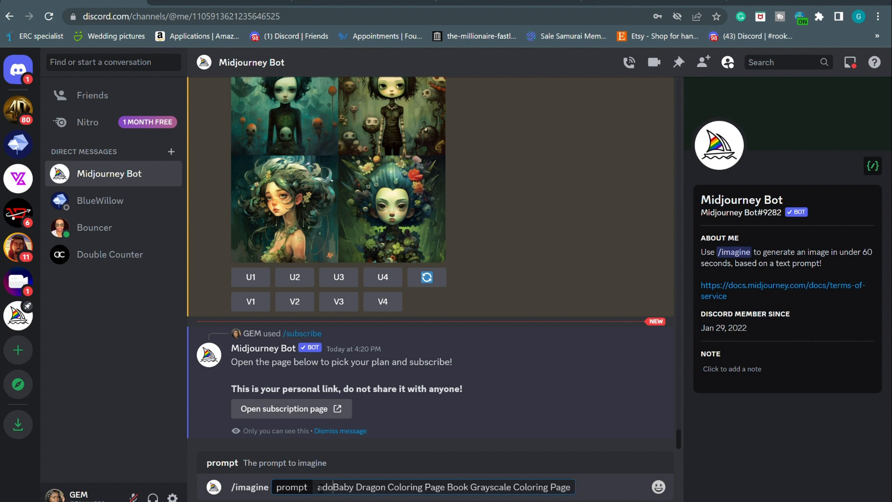
pyautogui.write('le')
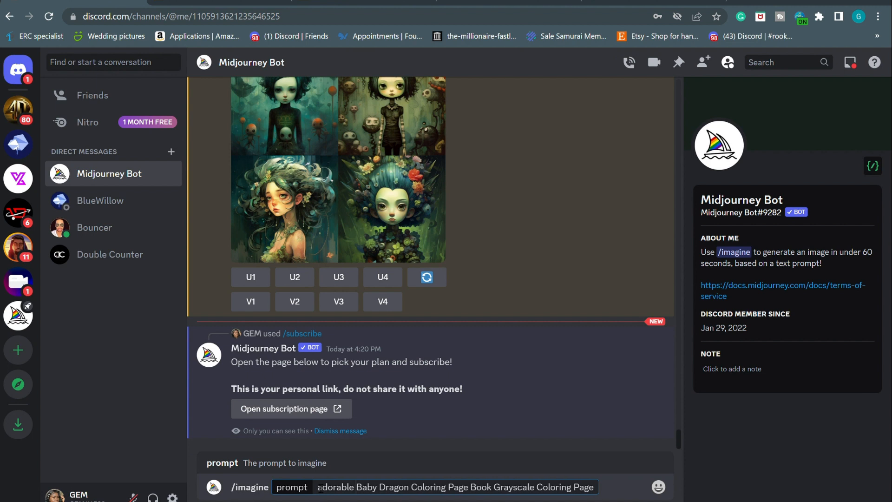
pyautogui.click(415, 494)
pyautogui.write('sitting ')
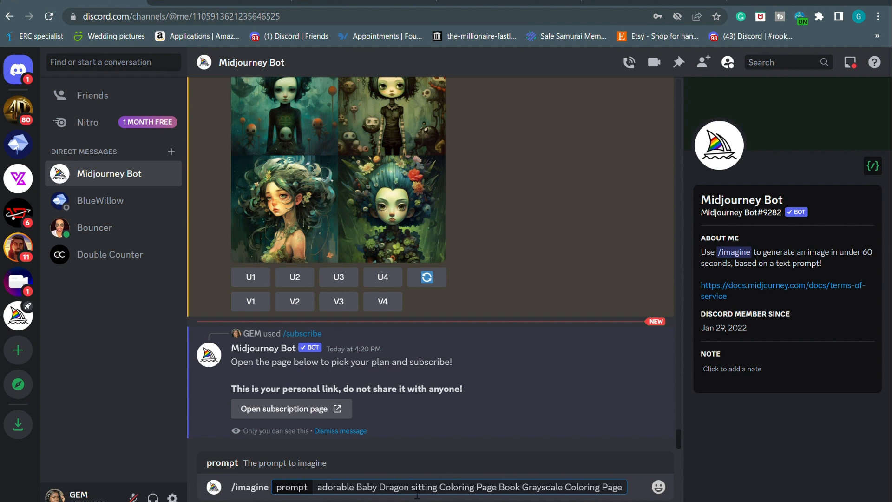
pyautogui.write('on ')
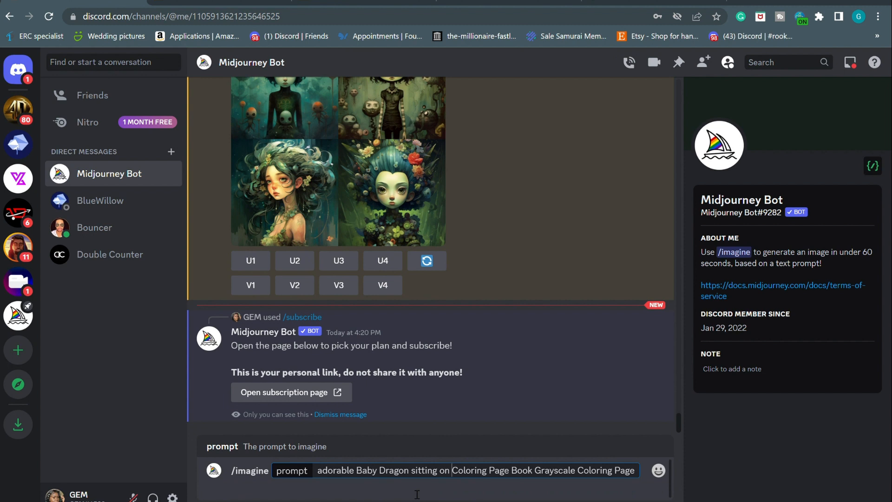
pyautogui.write('huge roc')
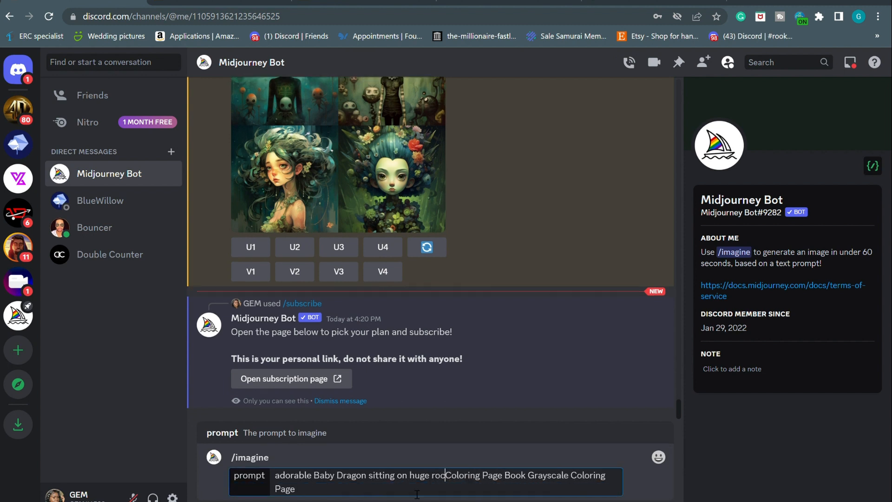
pyautogui.write('k next to ri')
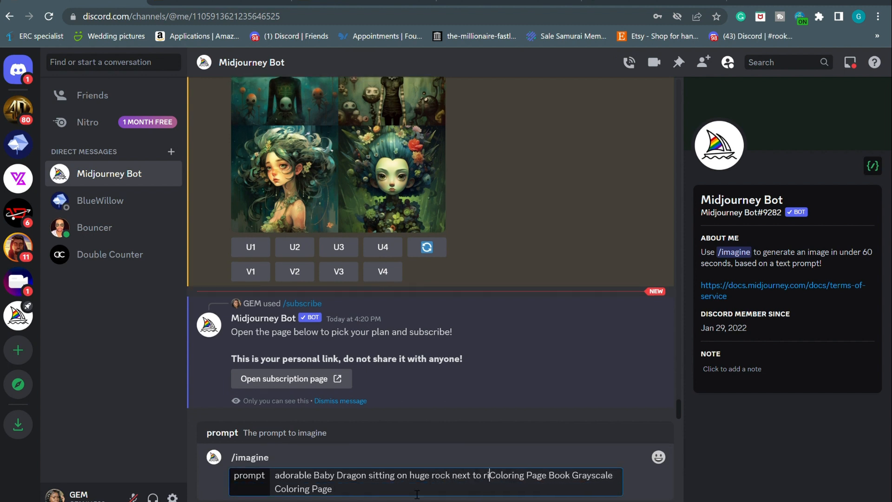
pyautogui.write('ver')
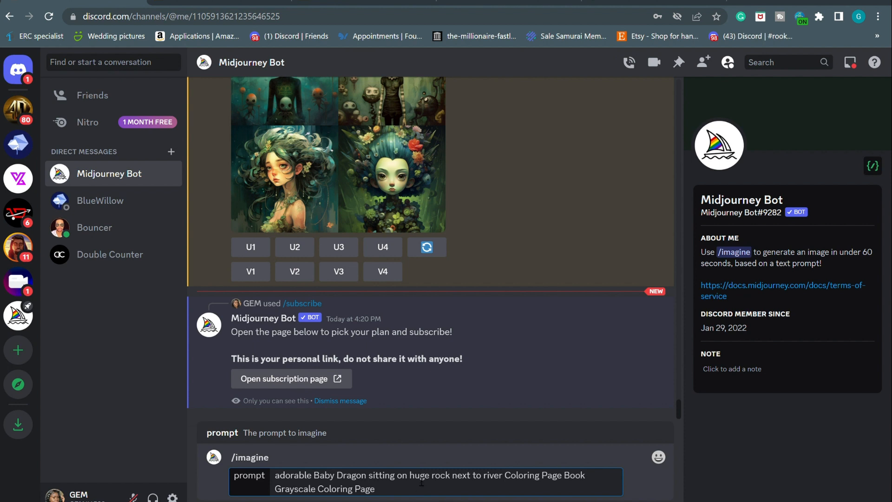
pyautogui.click(410, 475)
pyautogui.write('a')
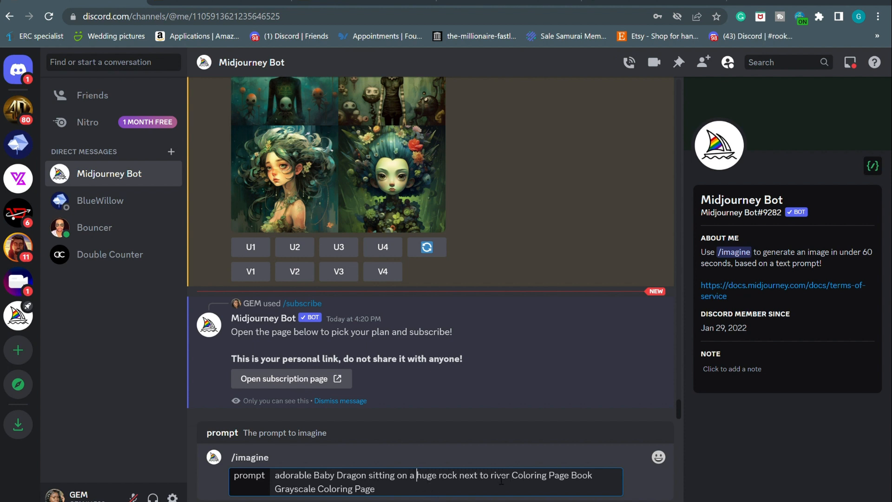
pyautogui.click(494, 483)
pyautogui.write('a')
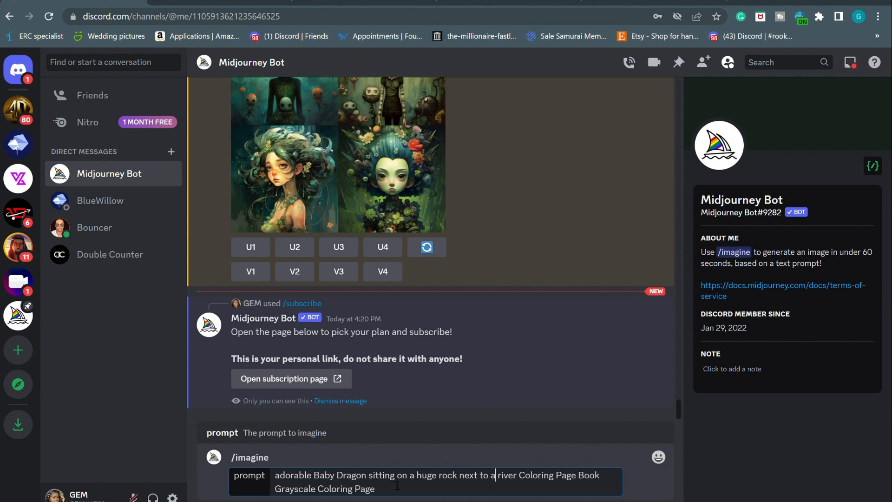
pyautogui.press('Return')
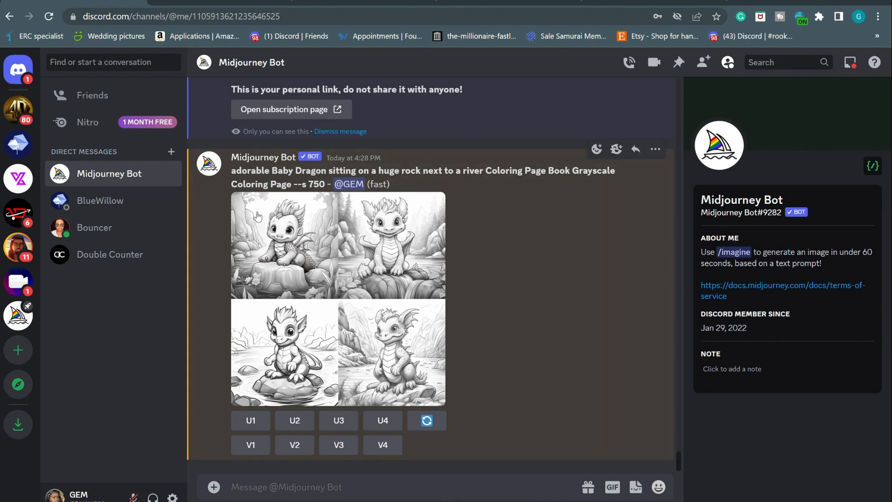
pyautogui.click(274, 236)
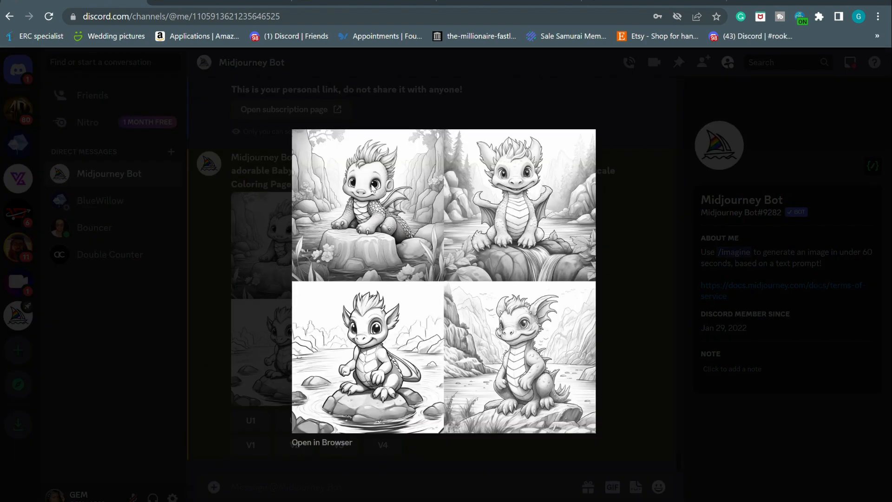
pyautogui.scroll(5, 371, 183)
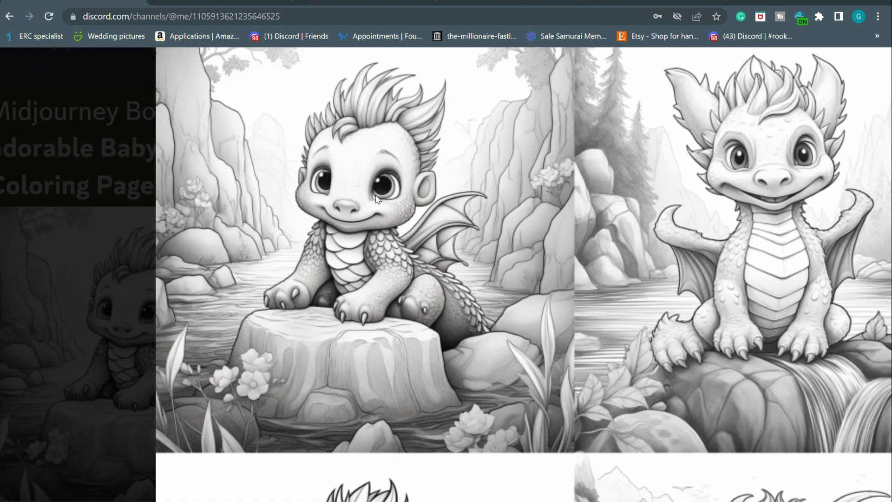
pyautogui.scroll(-5, 377, 199)
pyautogui.click(238, 328)
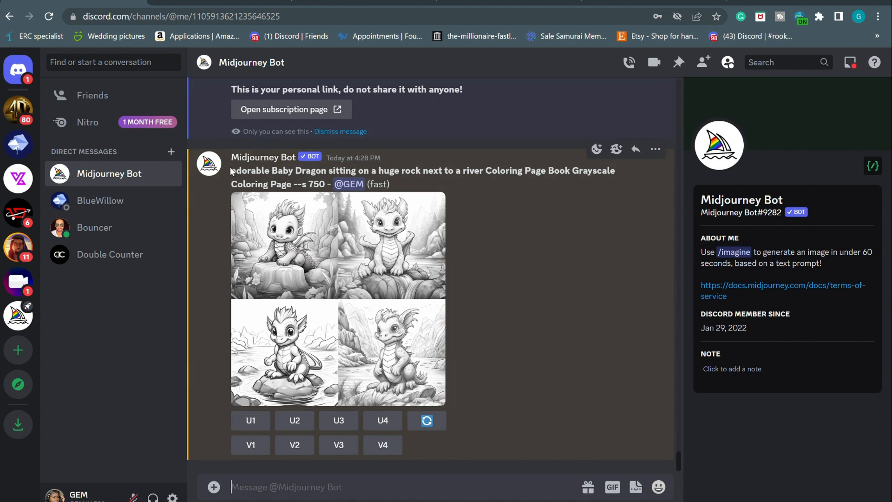
pyautogui.moveTo(231, 171); pyautogui.dragTo(298, 188)
pyautogui.hotkey('ctrl', 'c')
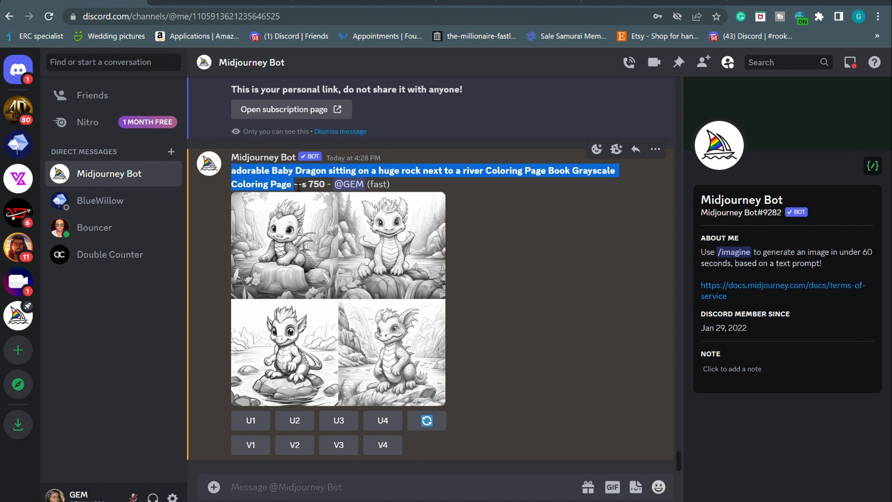
pyautogui.click(263, 487)
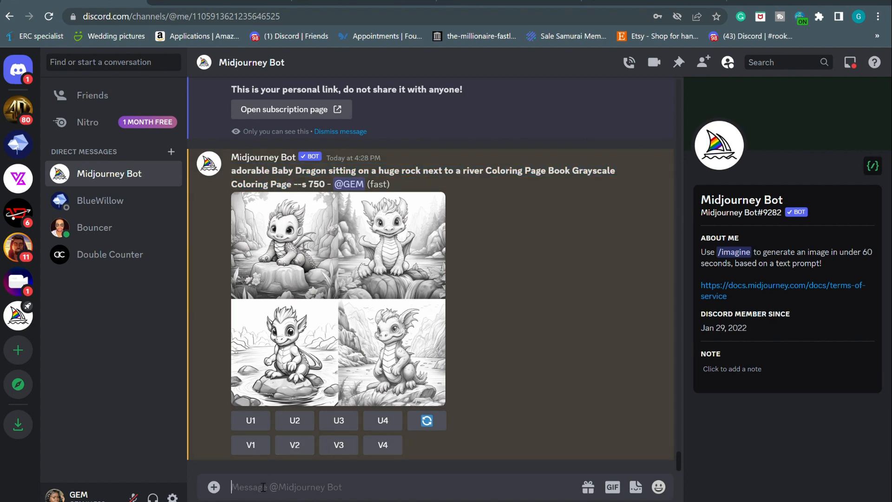
pyautogui.write('/im')
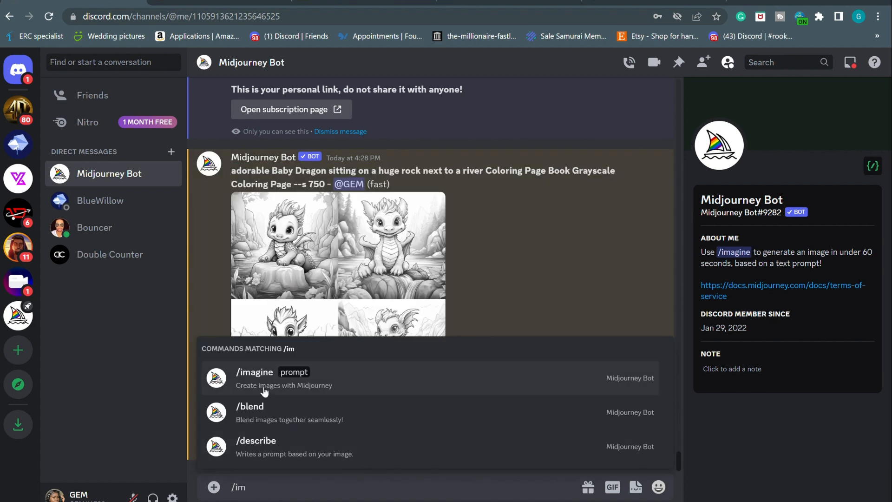
# Resend the dragon prompt with 'adorable' changed to 'Cute' and 'huge rock' changed to 'tree hunk'
pyautogui.click(261, 383)
pyautogui.hotkey('ctrl', 'v')
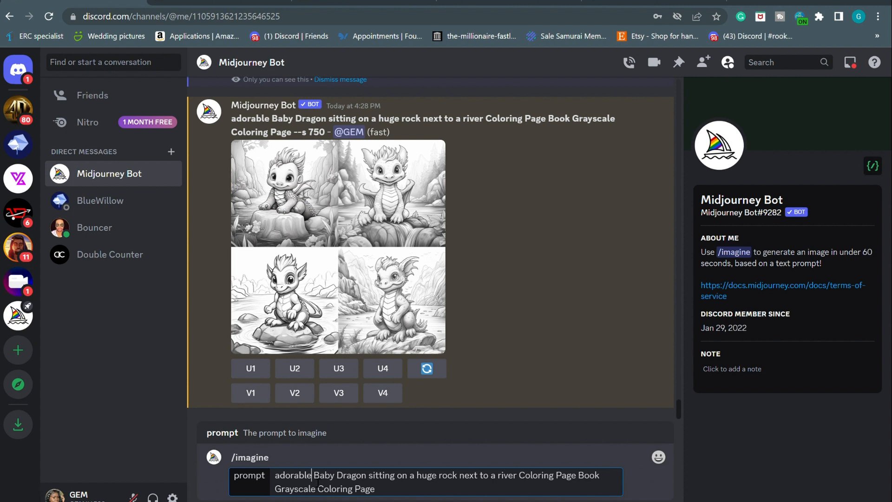
pyautogui.doubleClick(298, 479)
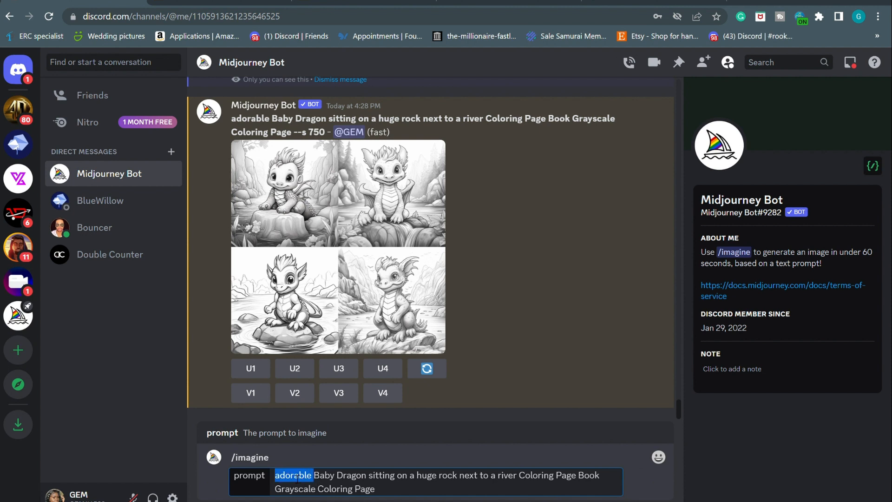
pyautogui.write('CUte')
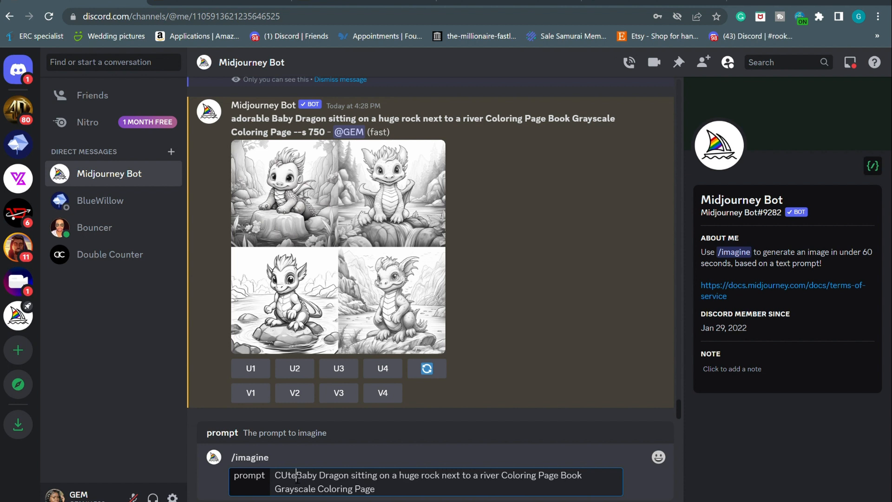
pyautogui.press('BackSpace')
pyautogui.press('BackSpace')
pyautogui.press('BackSpace')
pyautogui.write('ute')
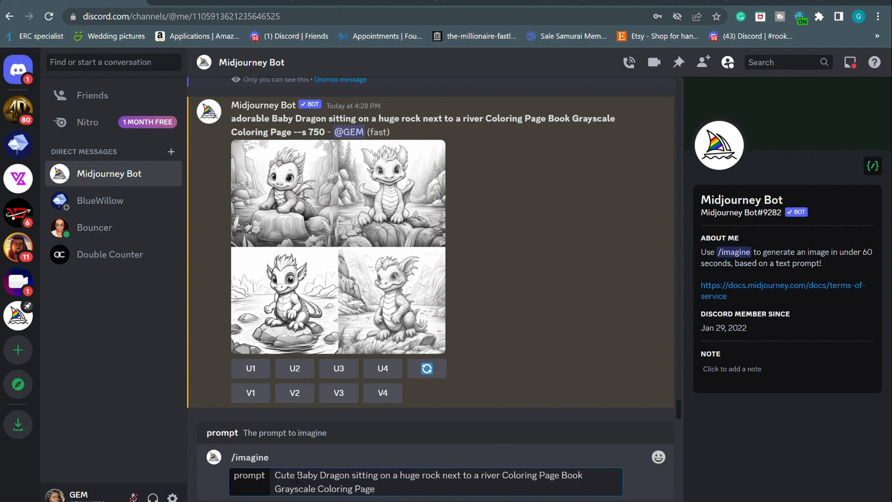
pyautogui.click(441, 478)
pyautogui.press('BackSpace')
pyautogui.press('BackSpace')
pyautogui.press('BackSpace')
pyautogui.press('BackSpace')
pyautogui.press('BackSpace')
pyautogui.press('BackSpace')
pyautogui.press('BackSpace')
pyautogui.press('BackSpace')
pyautogui.press('BackSpace')
pyautogui.press('BackSpace')
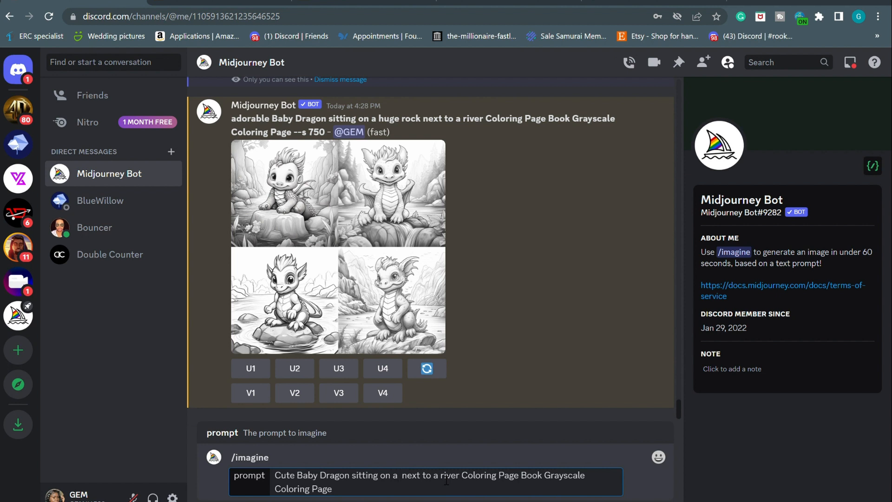
pyautogui.write('tree hunk')
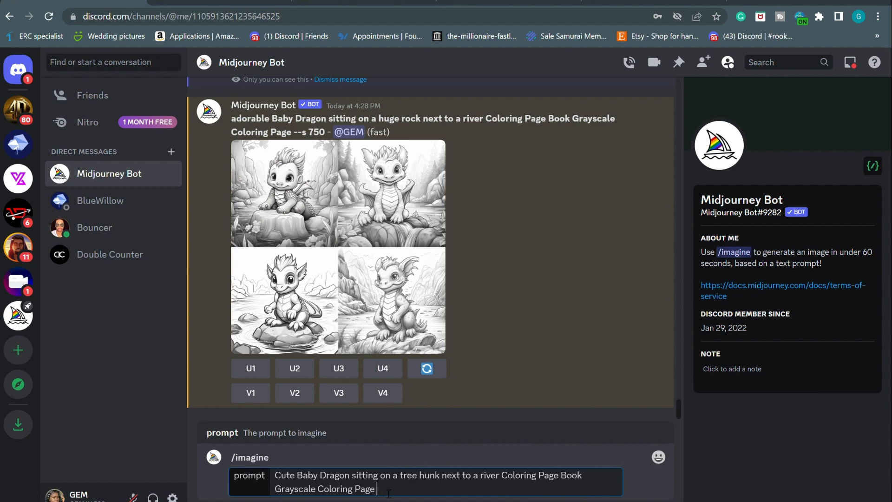
pyautogui.press('Return')
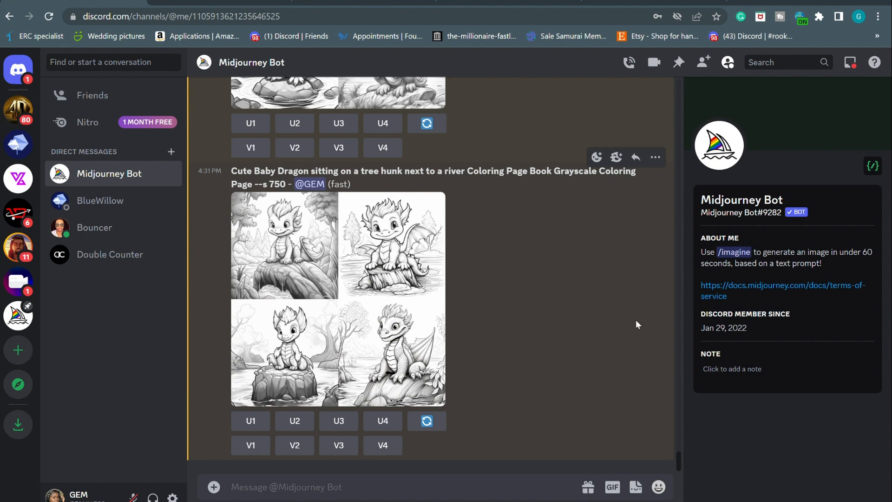
# Scroll up the chat to review the finished tree-hunk dragon image grid
pyautogui.scroll(3, 636, 324)
# Browse the Etsy baby dragon coloring page search results, then return to the Midjourney Bot chat
pyautogui.click(363, 5)
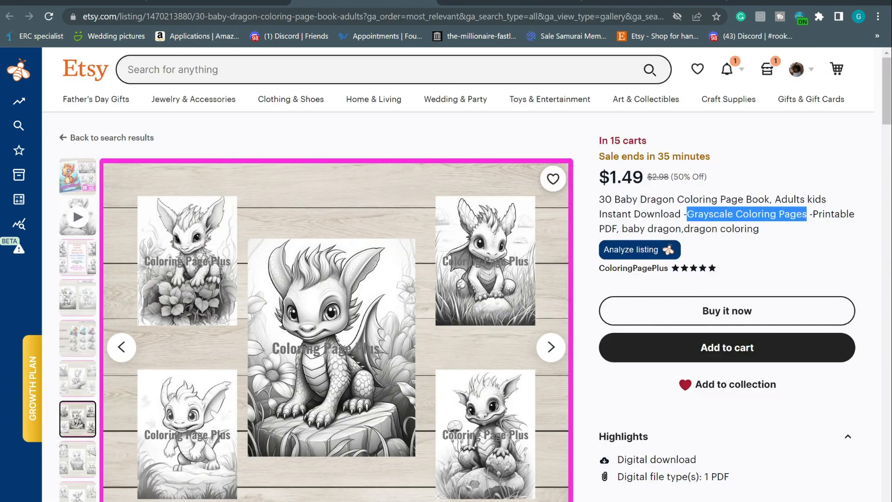
pyautogui.click(429, 1)
pyautogui.click(93, 1)
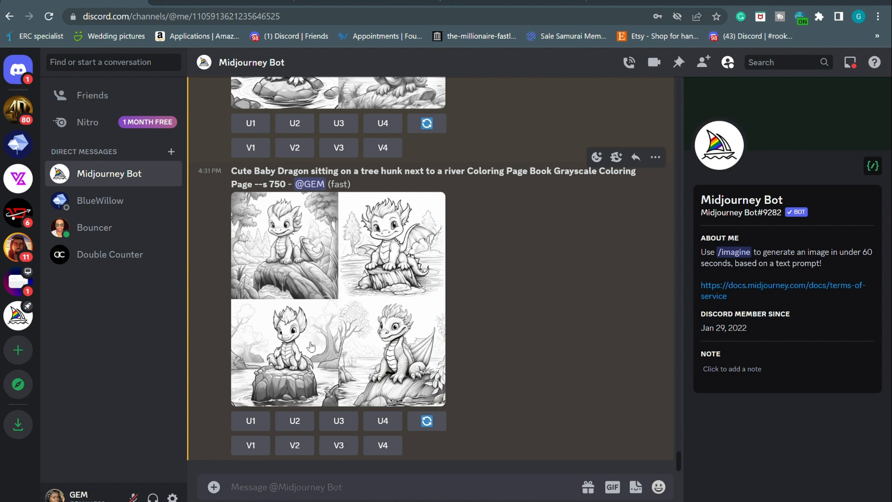
pyautogui.click(237, 1)
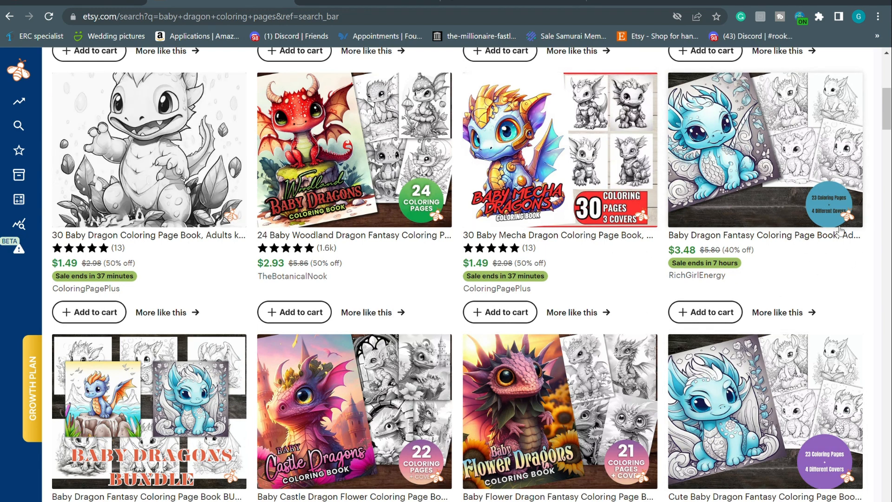
pyautogui.scroll(-4, 561, 376)
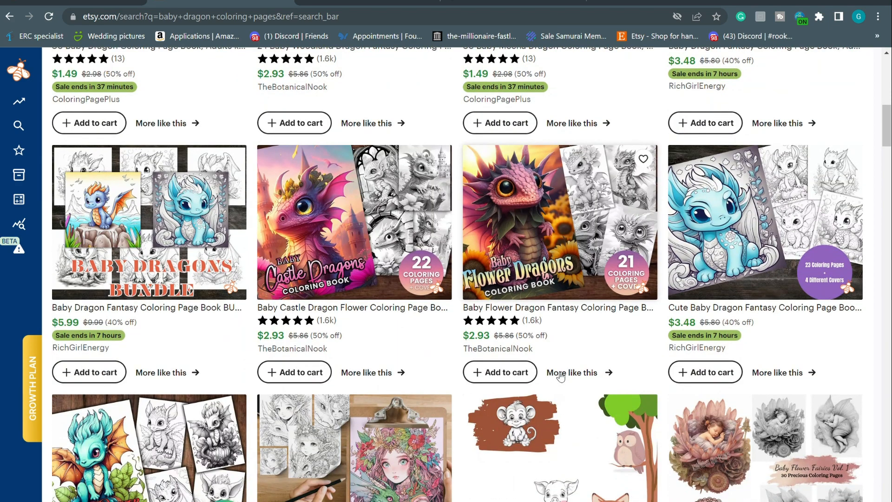
pyautogui.scroll(-3, 561, 377)
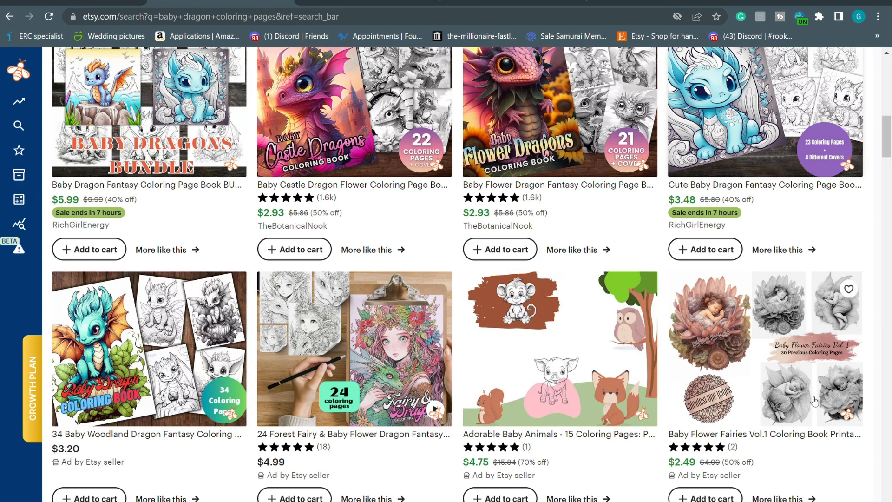
pyautogui.scroll(4, 814, 401)
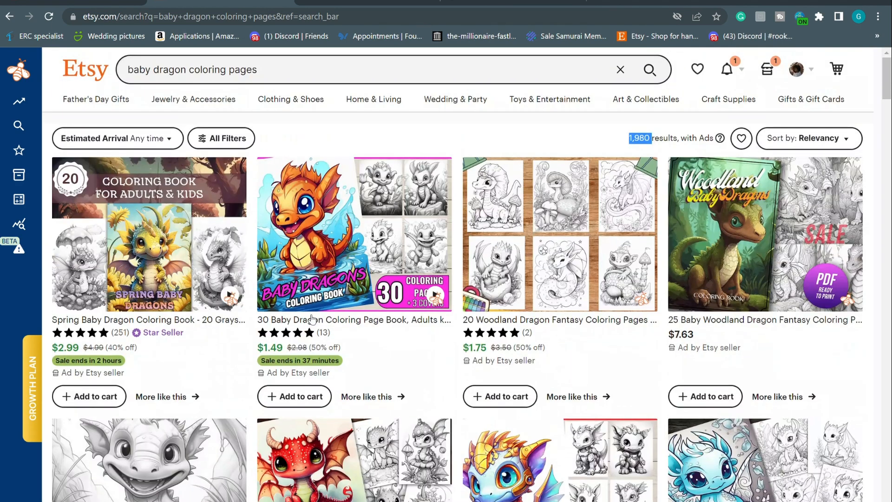
pyautogui.hotkey('ctrl', 'shift', 'Tab')
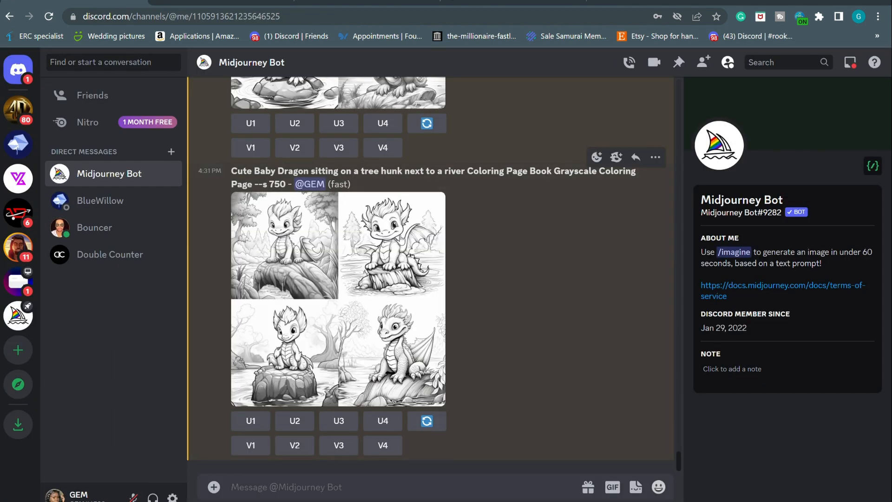
# Send the tree-hunk dragon prompt with 'Grayscale Coloring Page' replaced by 'with beautiful colors'
pyautogui.write('/im')
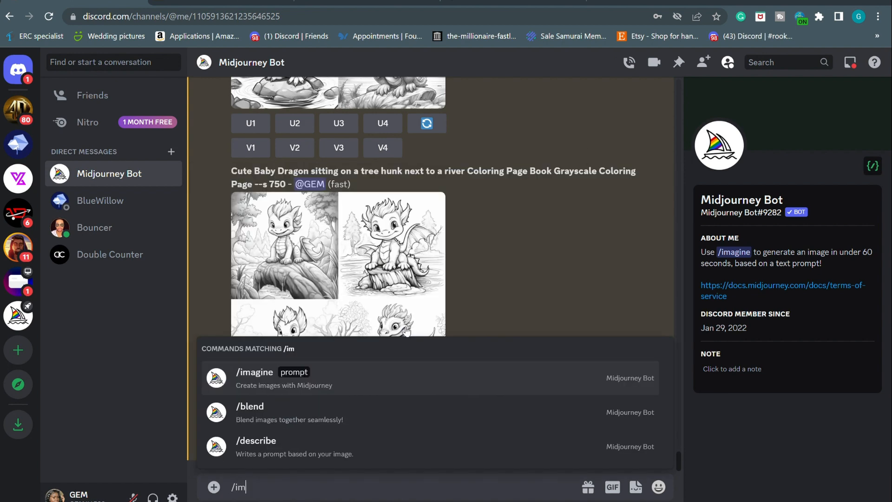
pyautogui.click(273, 385)
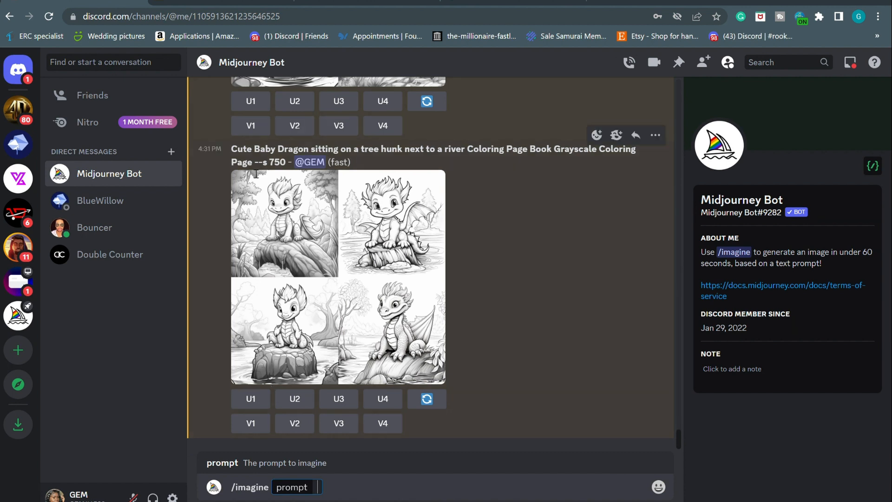
pyautogui.moveTo(230, 147); pyautogui.dragTo(261, 163)
pyautogui.hotkey('ctrl', 'c')
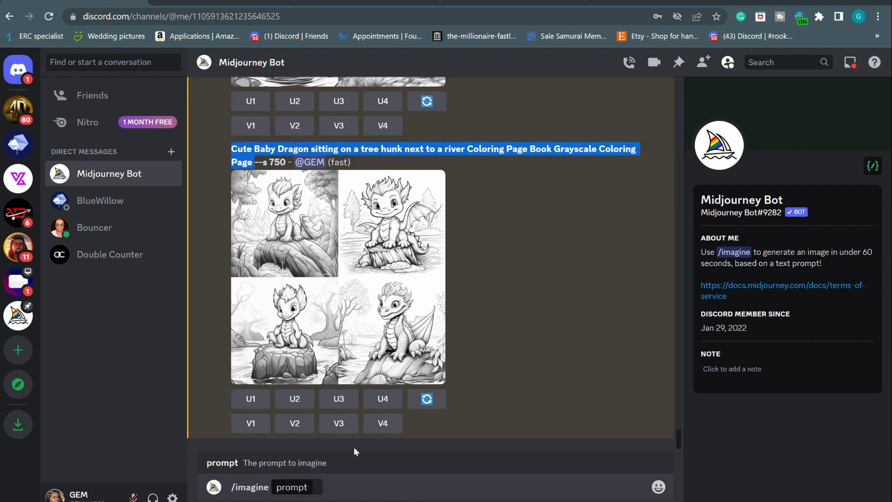
pyautogui.click(326, 494)
pyautogui.hotkey('ctrl', 'v')
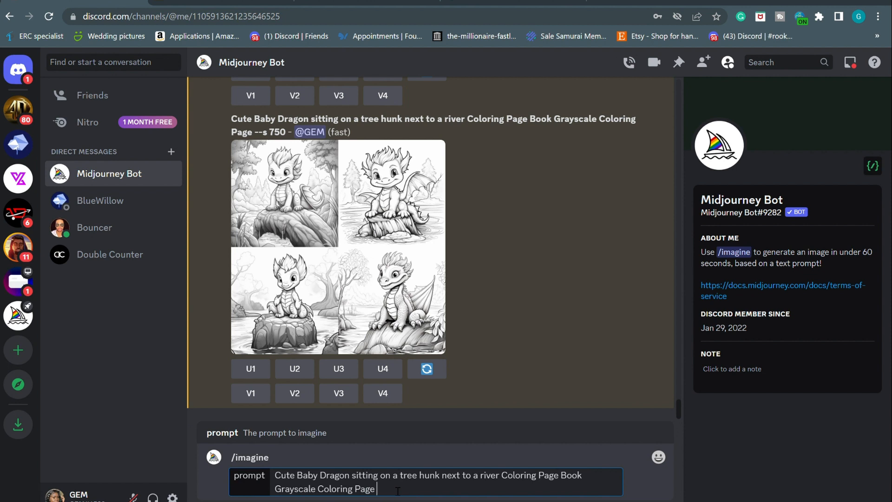
pyautogui.moveTo(397, 491); pyautogui.dragTo(590, 480)
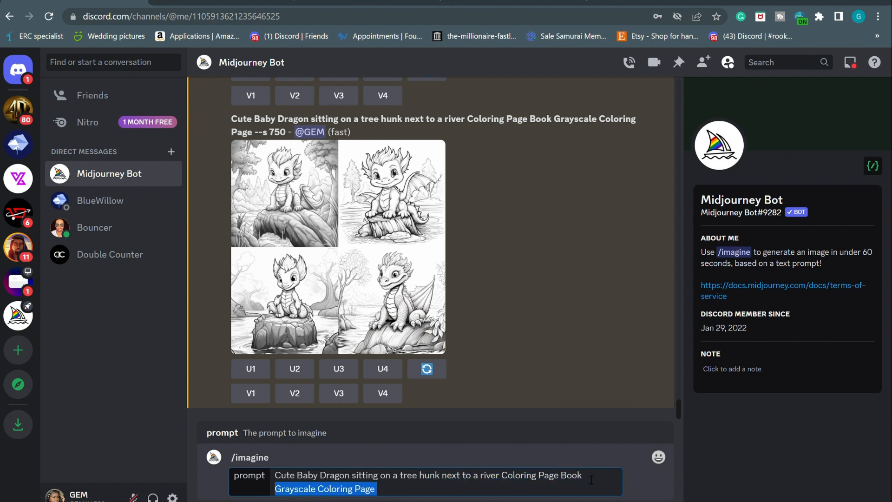
pyautogui.write('with')
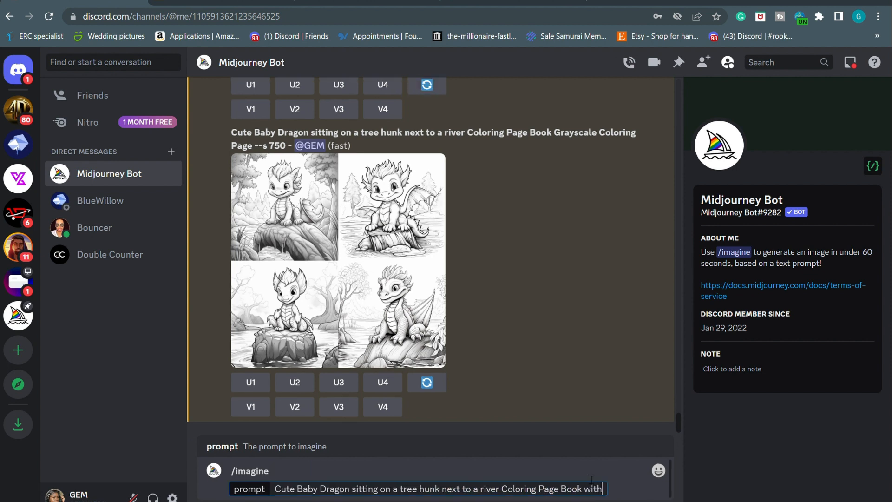
pyautogui.write(' beutiful ')
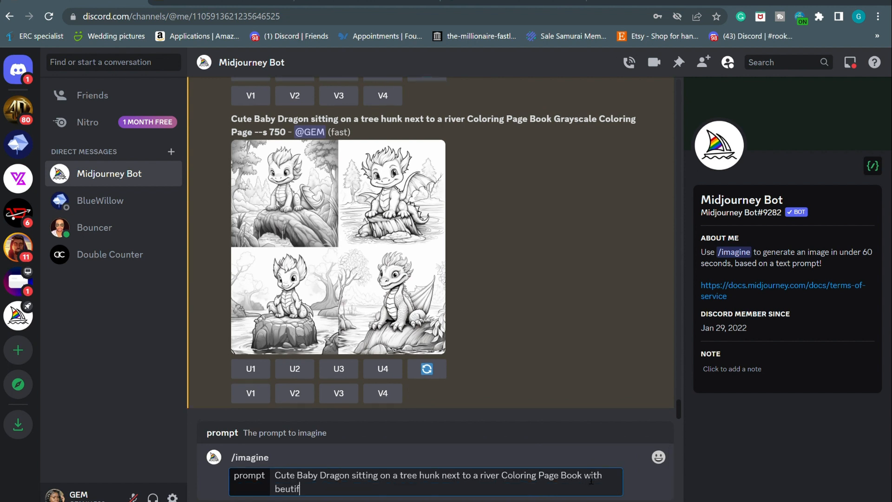
pyautogui.write('colors')
pyautogui.press('Return')
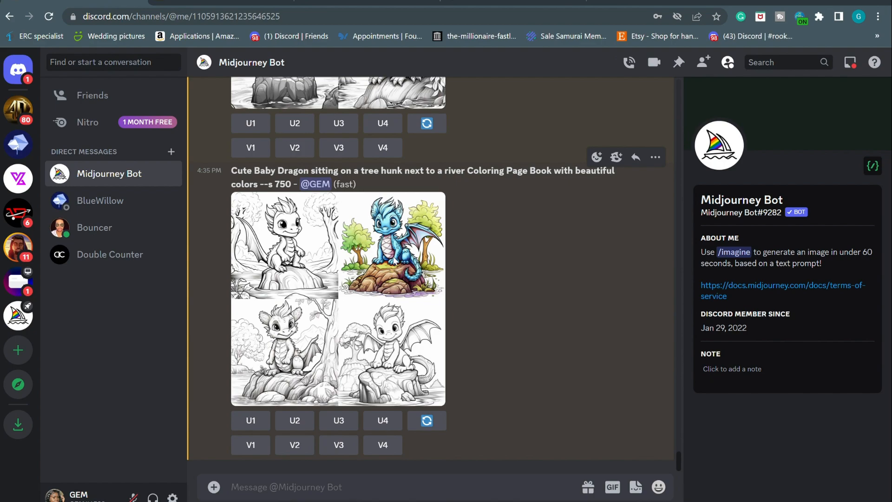
# Enlarge the beautiful-colors grid to inspect the blue colored dragon, then close the viewer
pyautogui.click(395, 260)
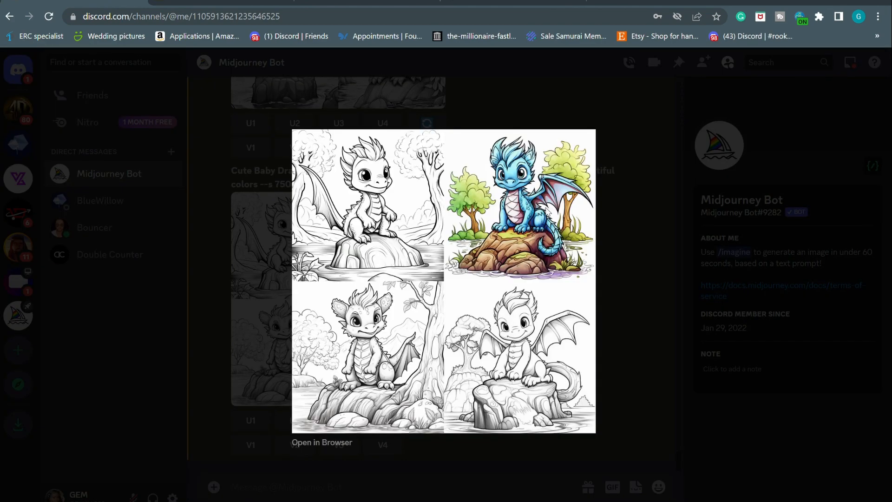
pyautogui.scroll(5, 547, 212)
pyautogui.scroll(4, 547, 212)
pyautogui.scroll(-4, 548, 213)
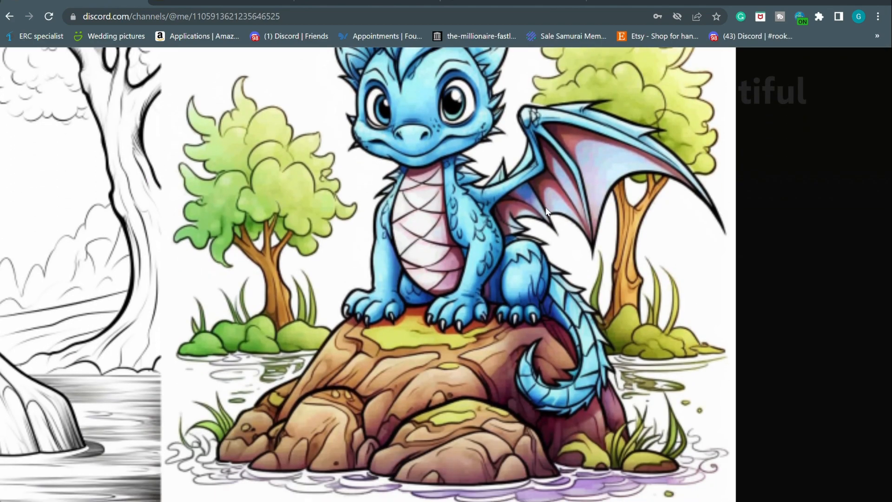
pyautogui.scroll(-5, 547, 212)
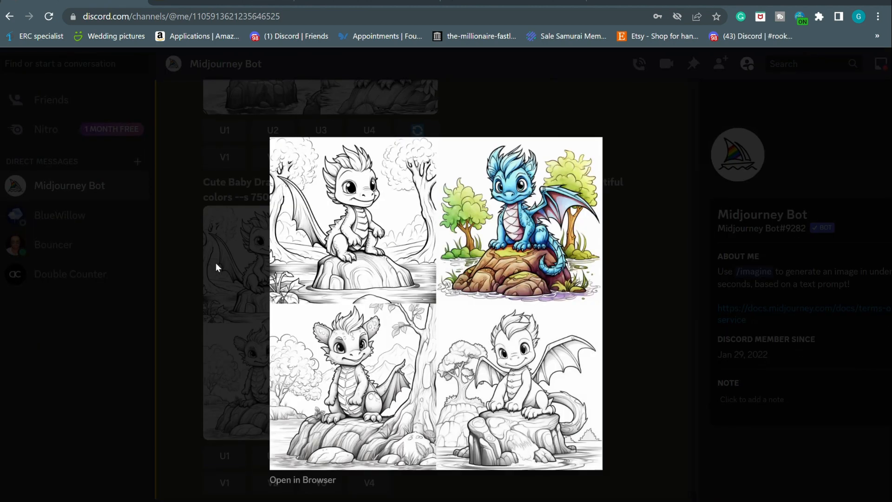
pyautogui.click(216, 267)
# Select the beautiful-colors prompt text to reuse it in a new command
pyautogui.scroll(-1, 446, 363)
pyautogui.hscroll(-1, 446, 362)
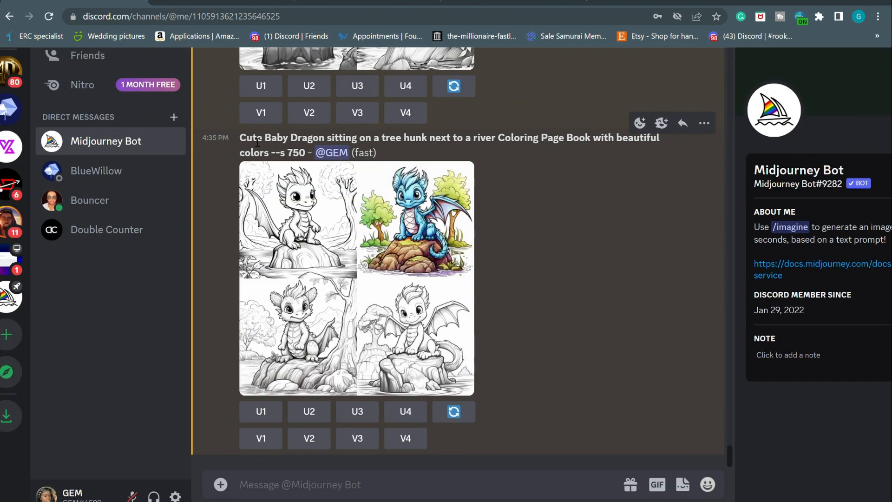
pyautogui.moveTo(240, 138); pyautogui.dragTo(275, 156)
pyautogui.hotkey('ctrl', 'c')
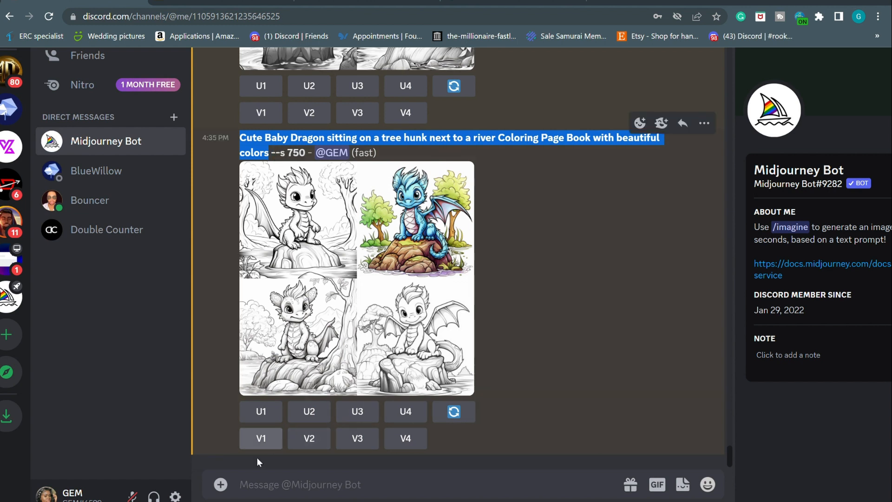
pyautogui.click(258, 494)
# Send the dragon prompt ending with 'fully colored with beautiful vibrant colors' instead of 'Coloring Page Book with beautiful colors'
pyautogui.write('/im')
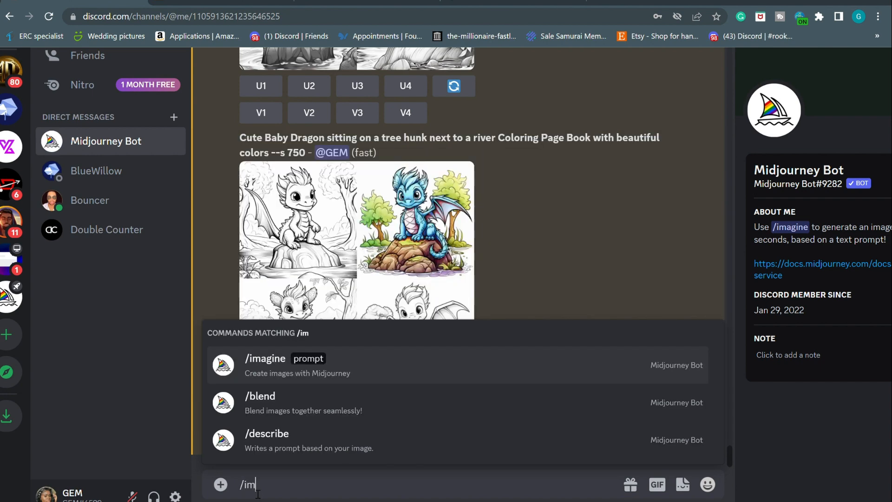
pyautogui.click(294, 379)
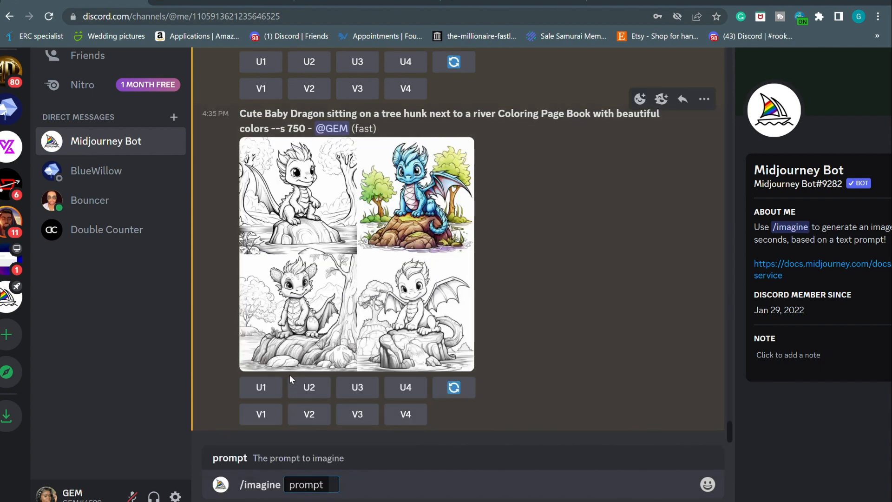
pyautogui.hotkey('ctrl', 'v')
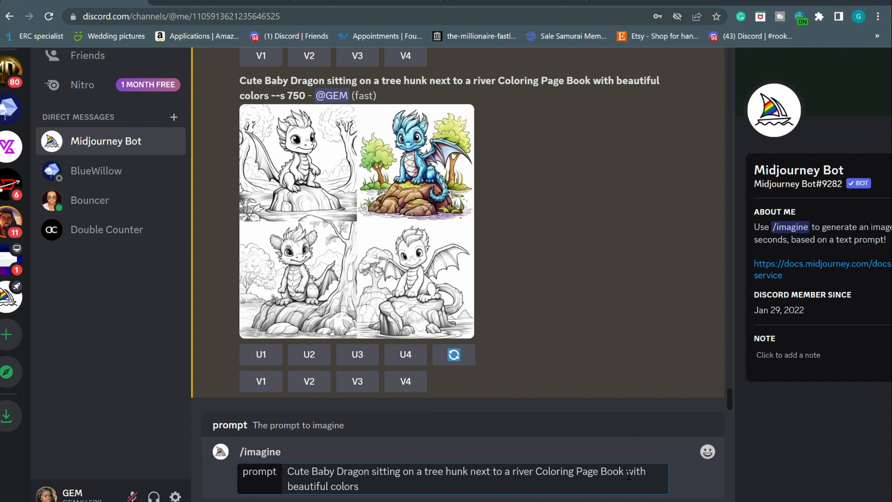
pyautogui.moveTo(359, 486); pyautogui.dragTo(540, 474)
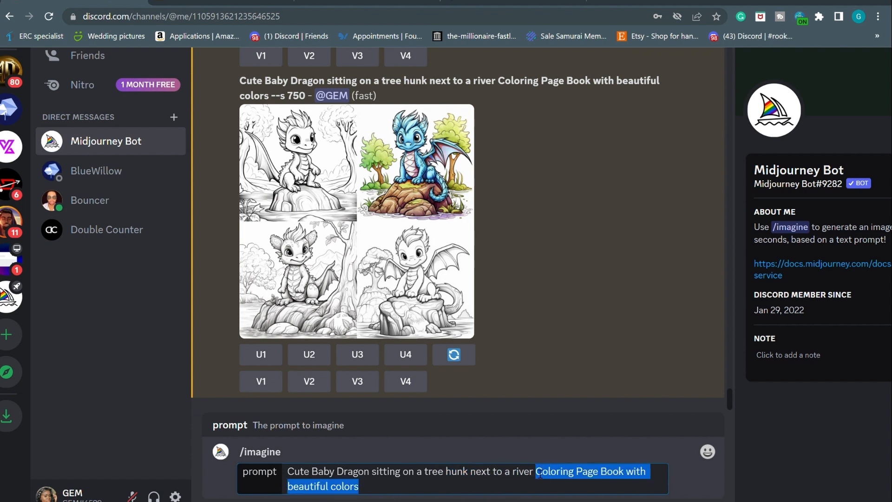
pyautogui.write('fu')
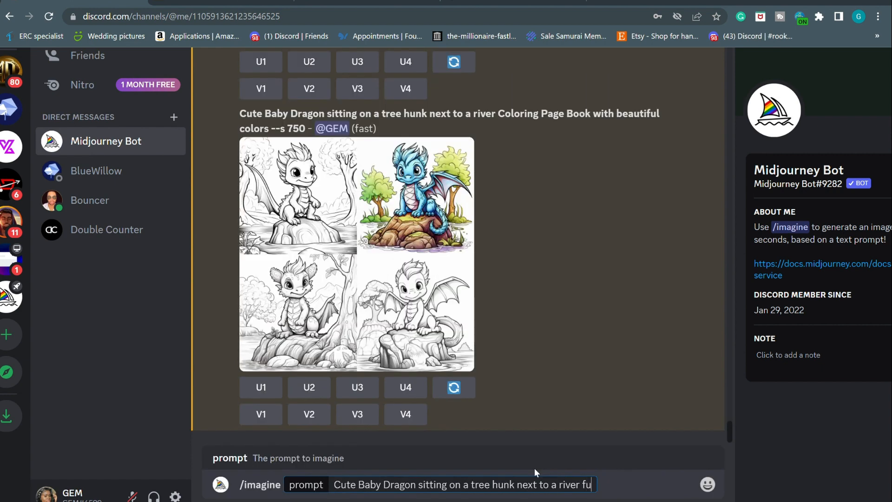
pyautogui.write('lly colored ')
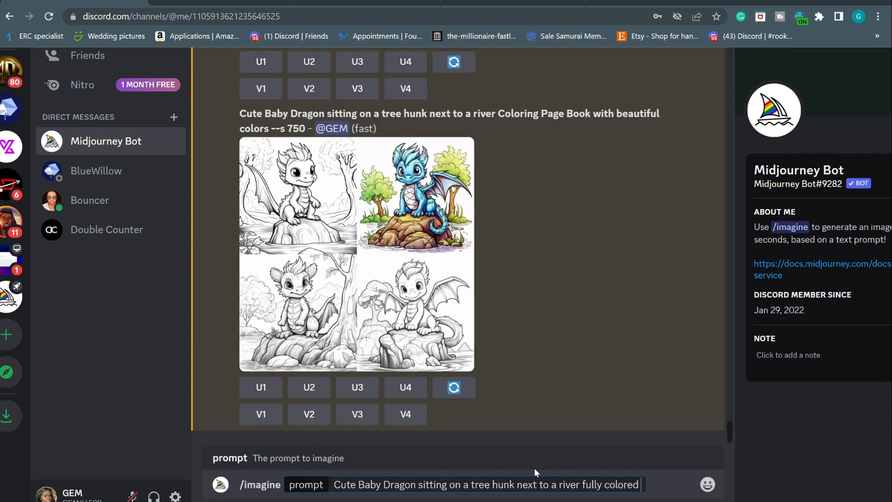
pyautogui.write('with beauti')
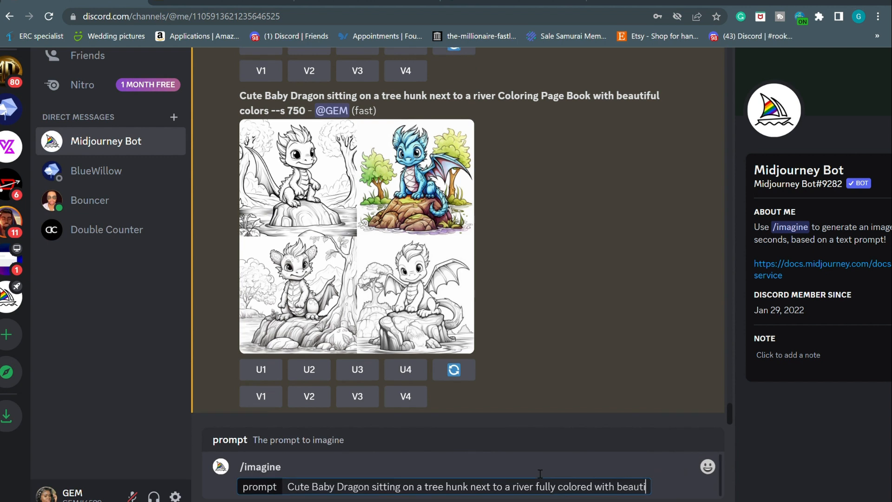
pyautogui.write('ful vibrant cp')
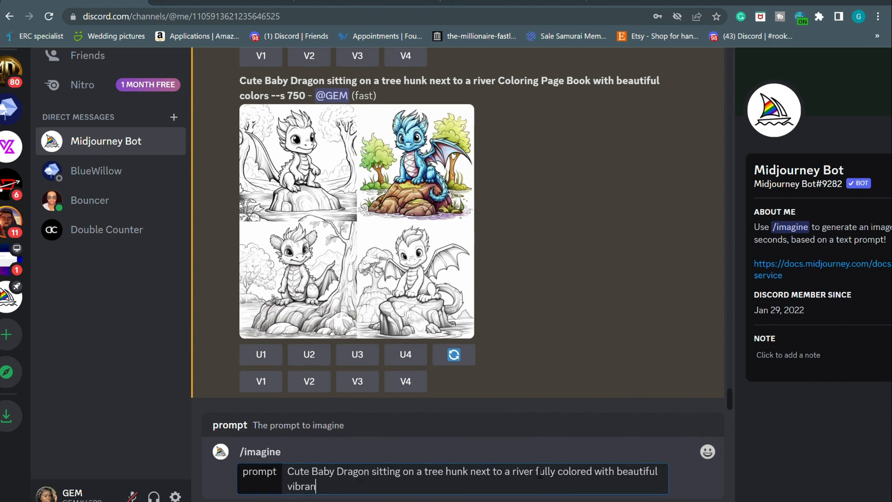
pyautogui.press('BackSpace')
pyautogui.write('olors coloring page')
pyautogui.press('BackSpace')
pyautogui.press('BackSpace')
pyautogui.press('BackSpace')
pyautogui.press('BackSpace')
pyautogui.press('BackSpace')
pyautogui.press('BackSpace')
pyautogui.press('BackSpace')
pyautogui.press('BackSpace')
pyautogui.press('BackSpace')
pyautogui.press('BackSpace')
pyautogui.press('BackSpace')
pyautogui.press('BackSpace')
pyautogui.press('BackSpace')
pyautogui.press('Return')
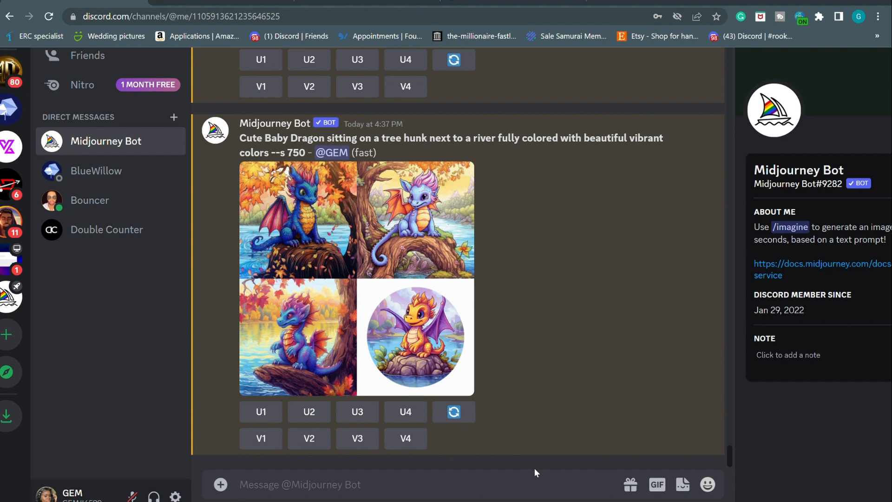
pyautogui.click(367, 219)
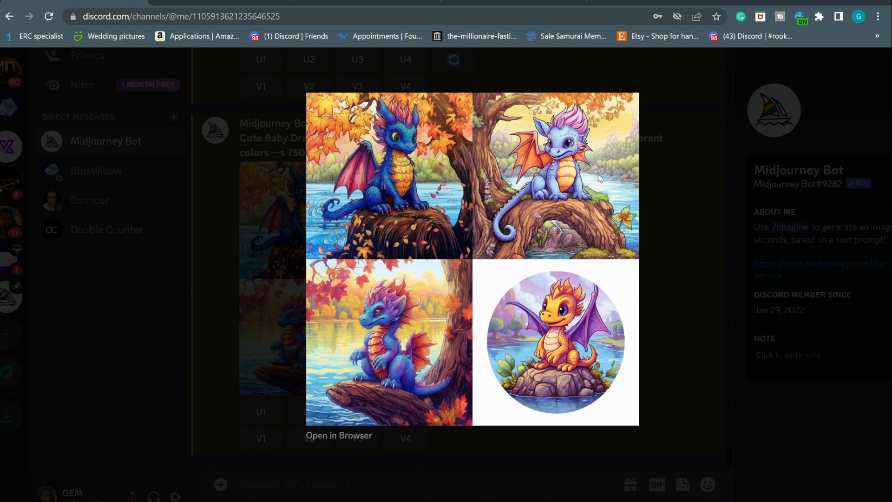
pyautogui.click(219, 373)
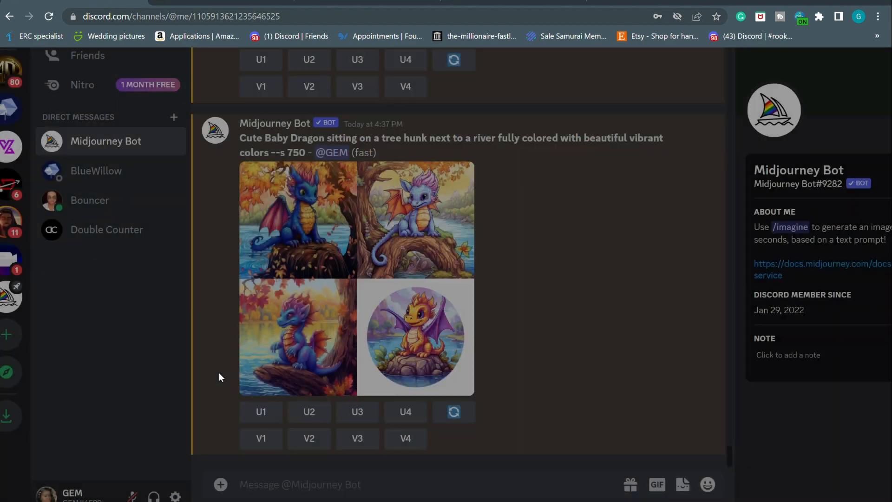
pyautogui.scroll(6, 482, 282)
pyautogui.scroll(4, 482, 283)
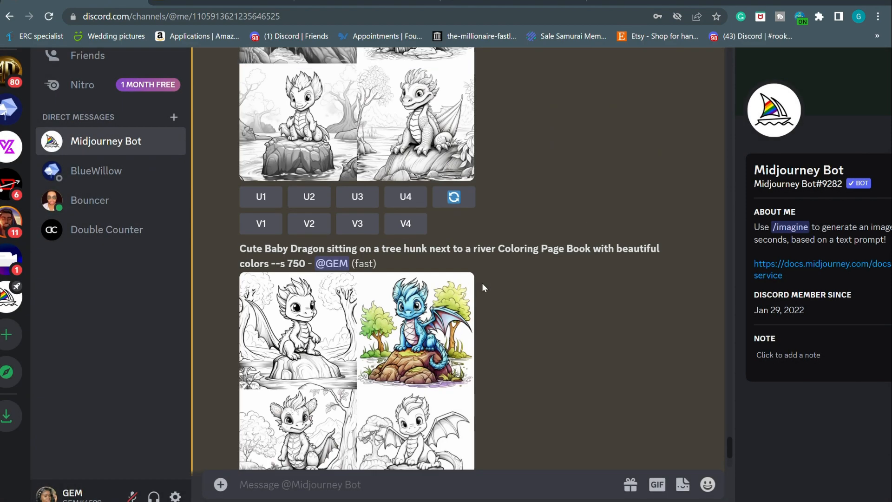
pyautogui.scroll(5, 481, 283)
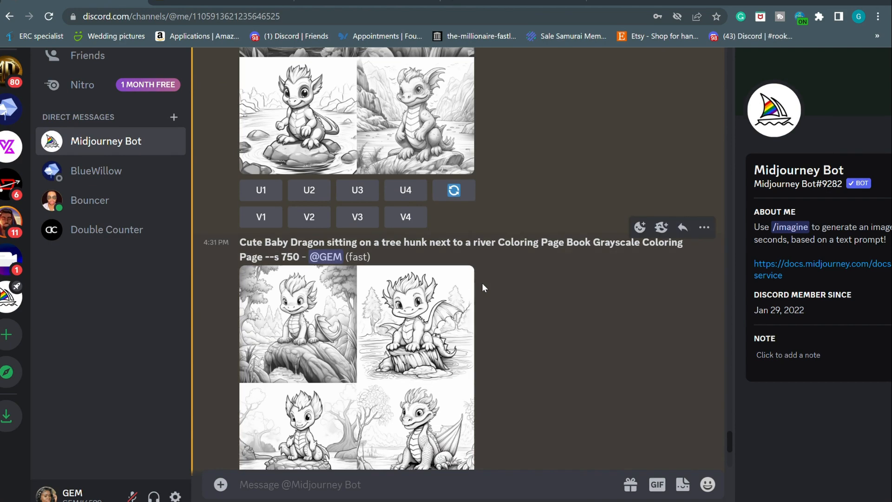
pyautogui.scroll(5, 481, 282)
pyautogui.scroll(-15, 482, 283)
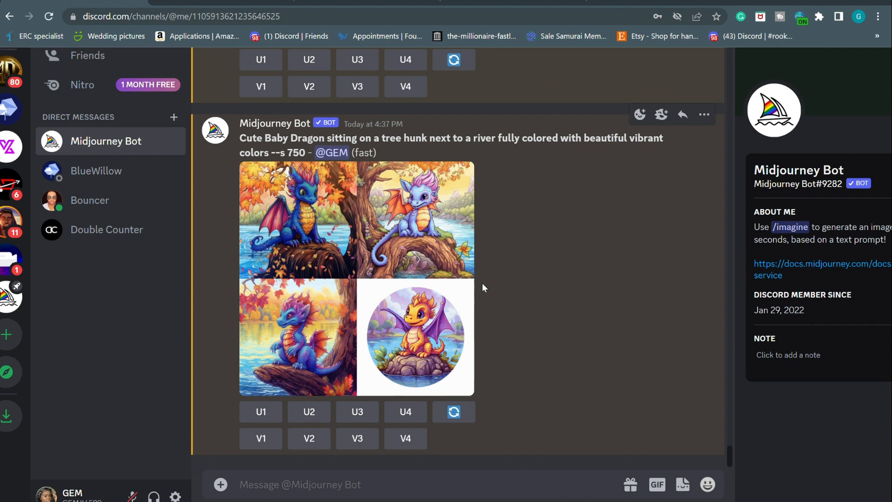
pyautogui.scroll(10, 481, 283)
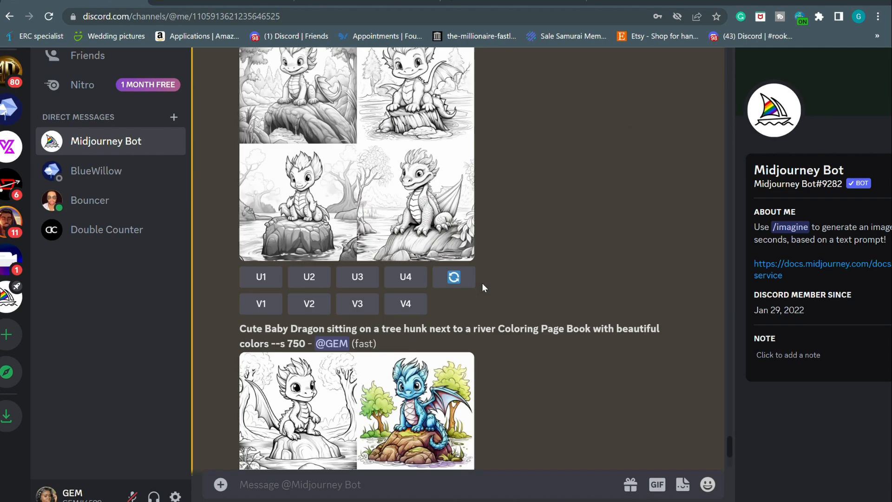
pyautogui.scroll(5, 481, 282)
pyautogui.scroll(6, 482, 283)
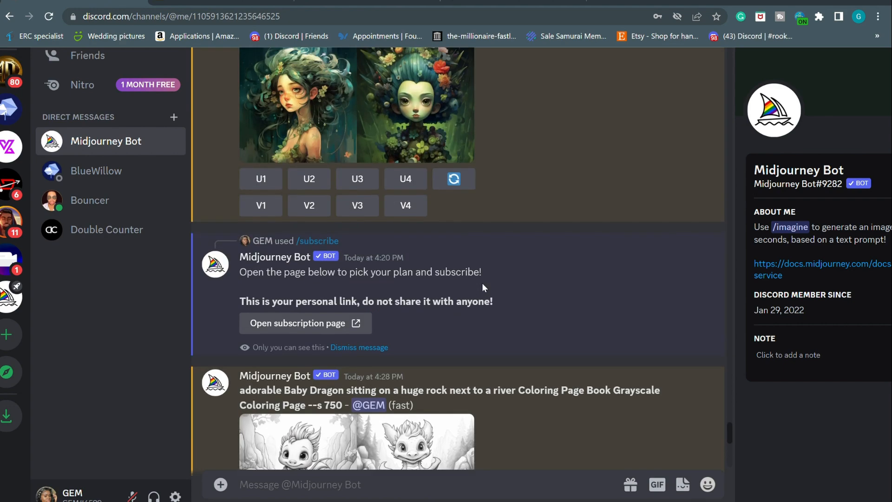
pyautogui.scroll(-8, 482, 283)
pyautogui.scroll(3, 482, 282)
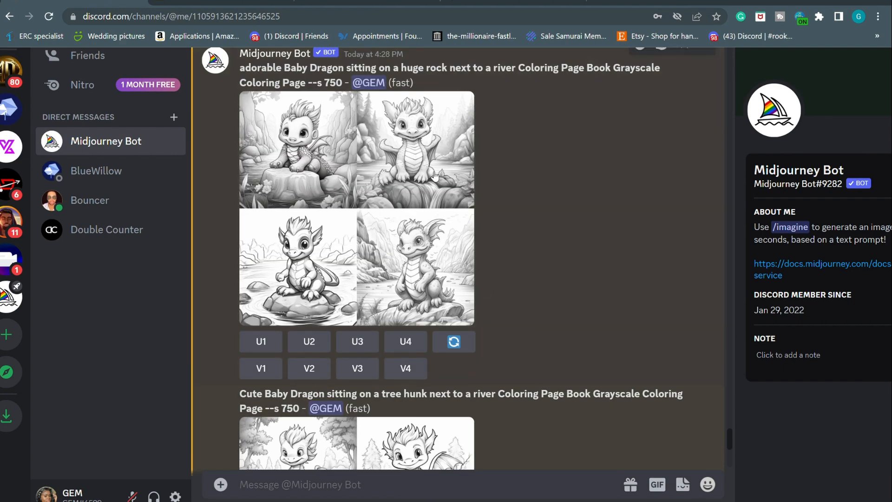
pyautogui.scroll(-7, 324, 280)
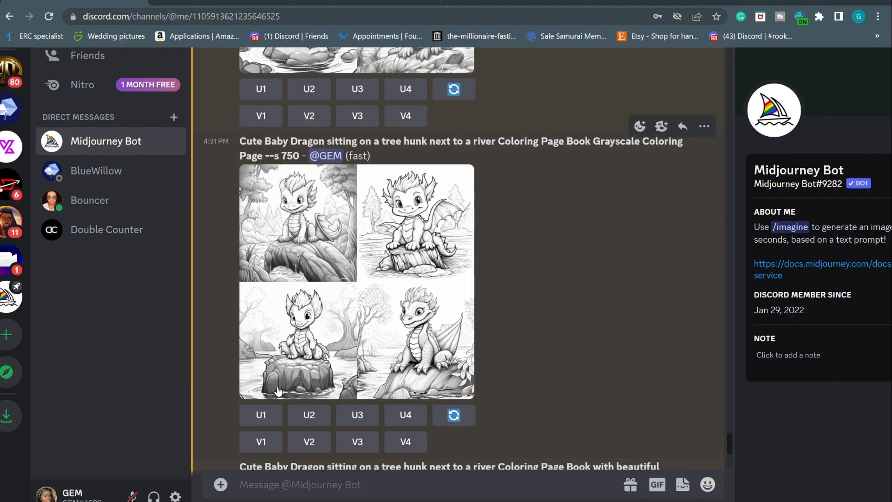
pyautogui.scroll(-1, 405, 355)
pyautogui.scroll(-7, 404, 354)
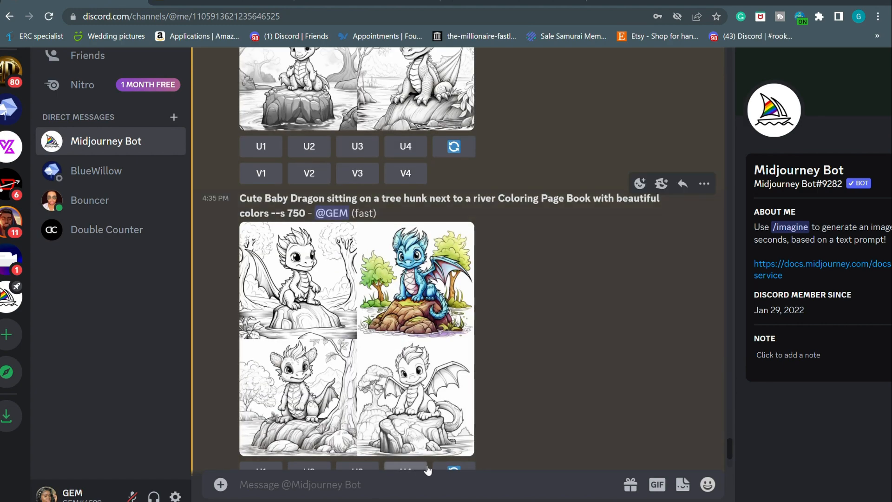
pyautogui.scroll(-8, 424, 469)
pyautogui.scroll(6, 515, 292)
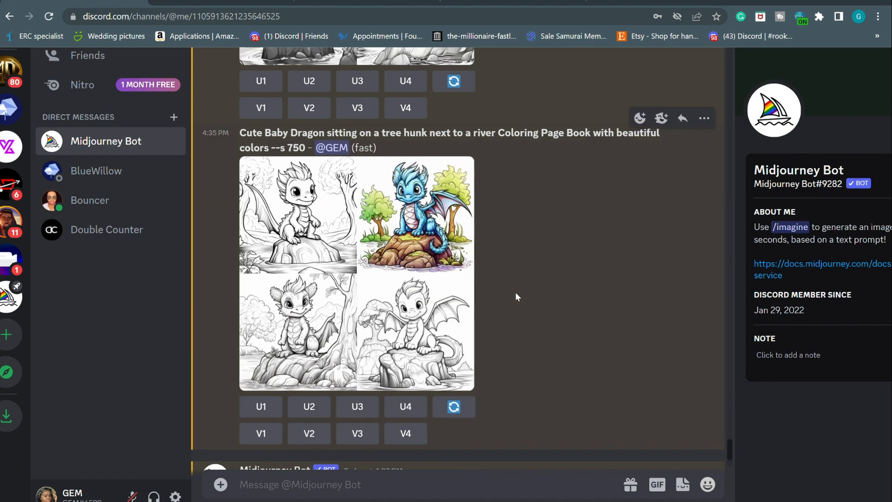
pyautogui.scroll(-6, 515, 292)
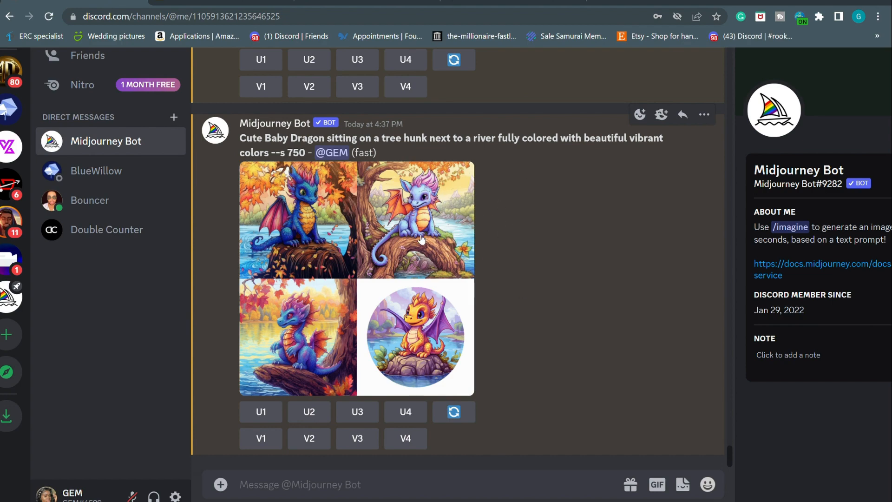
pyautogui.scroll(20, 421, 239)
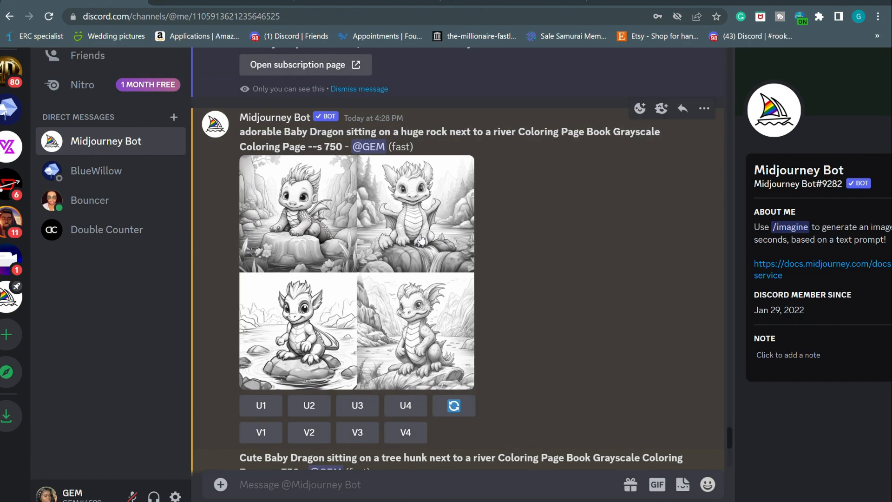
pyautogui.scroll(-2, 422, 239)
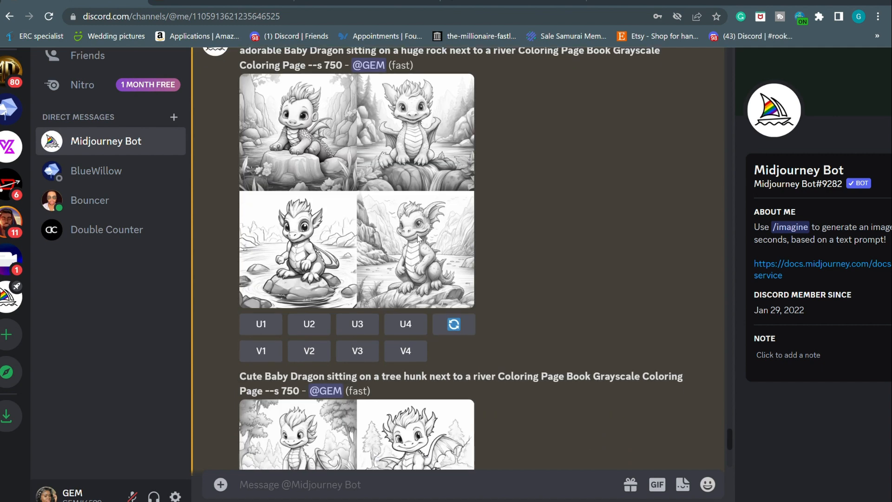
# Upscale U1 through U4 of the huge-rock grayscale dragon grid
pyautogui.click(262, 320)
pyautogui.click(309, 324)
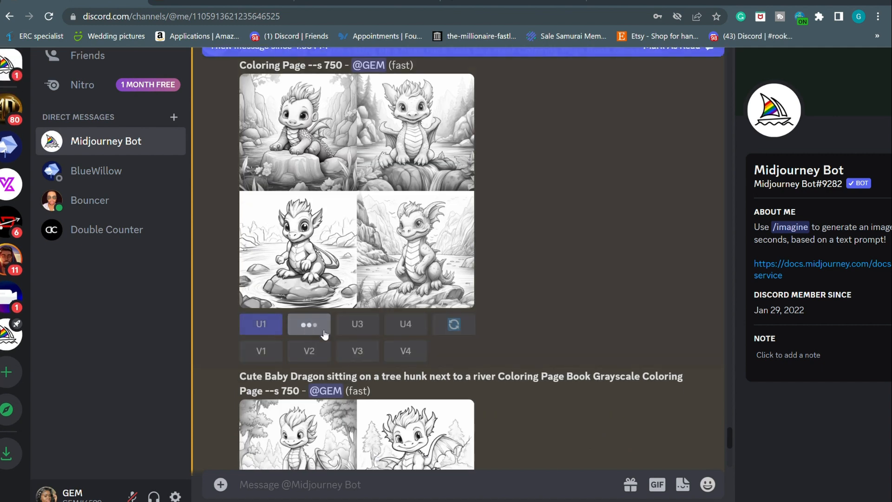
pyautogui.click(367, 330)
pyautogui.click(399, 327)
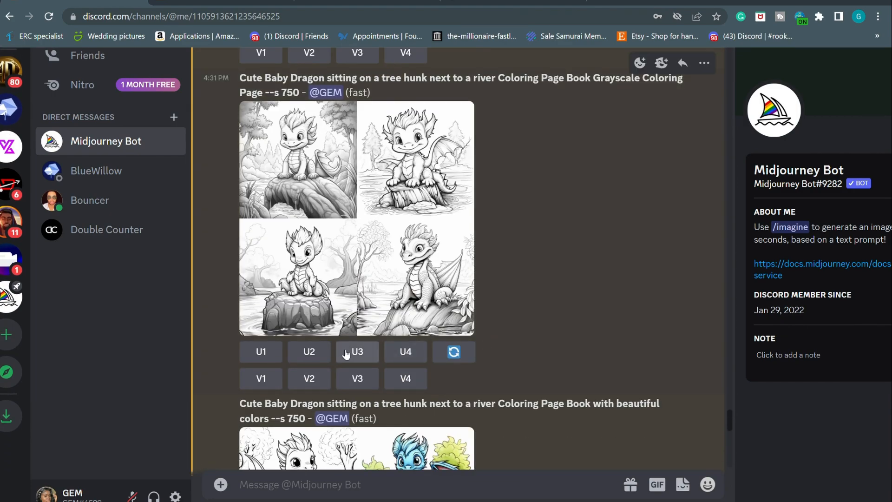
# Upscale U1 through U4 of the 4:31 PM tree-hunk grayscale dragon grid
pyautogui.click(271, 358)
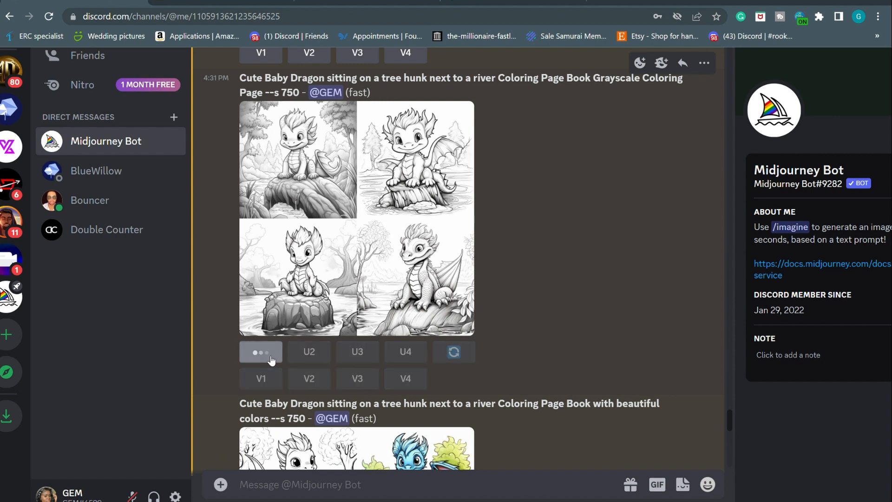
pyautogui.click(324, 362)
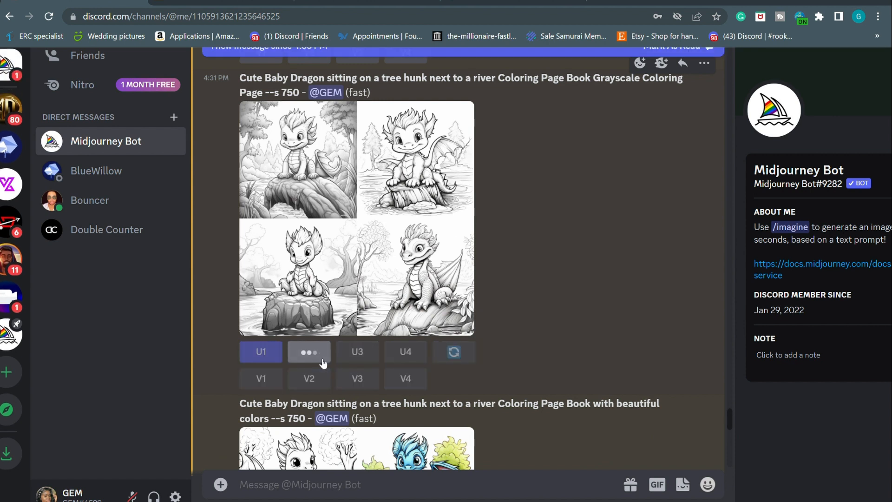
pyautogui.click(374, 357)
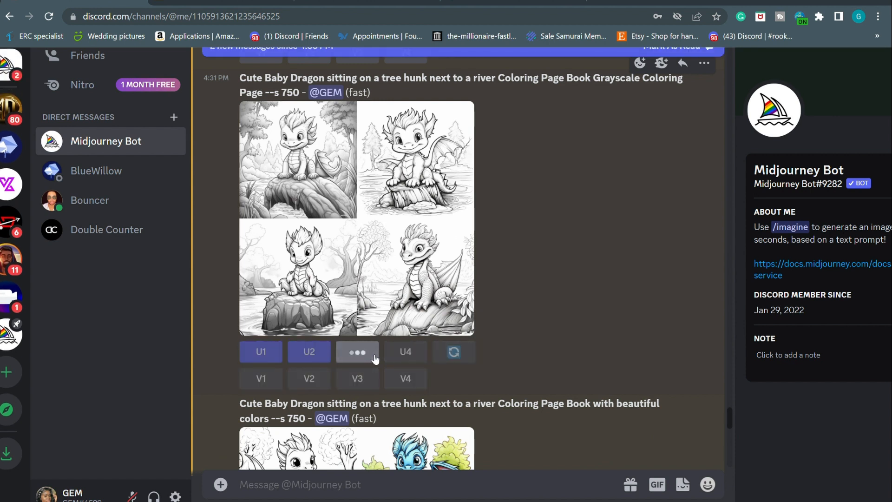
pyautogui.click(406, 353)
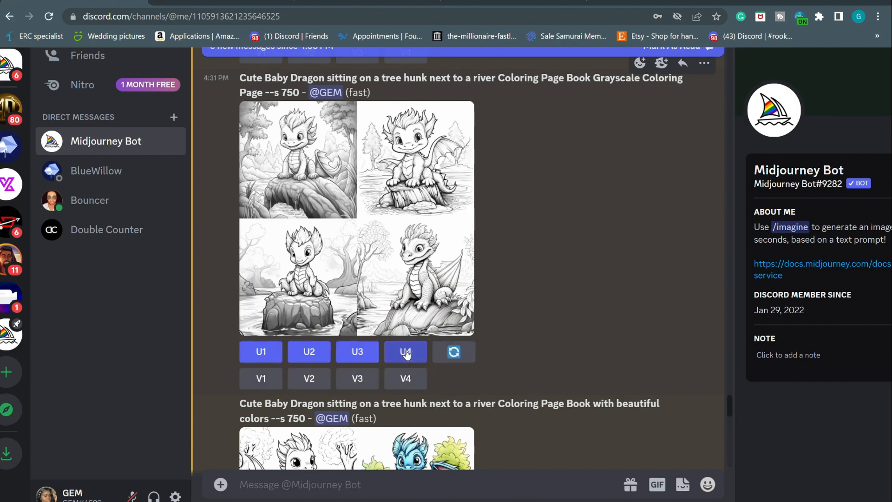
pyautogui.scroll(-10, 403, 351)
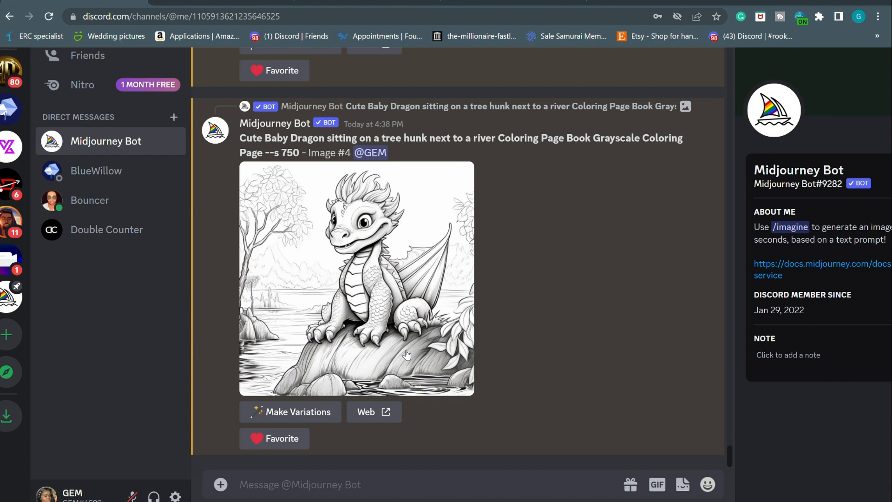
# Upscale the line-art dragons U1 and U4 of the 4:35 PM 'with beautiful colors' grid
pyautogui.scroll(15, 406, 355)
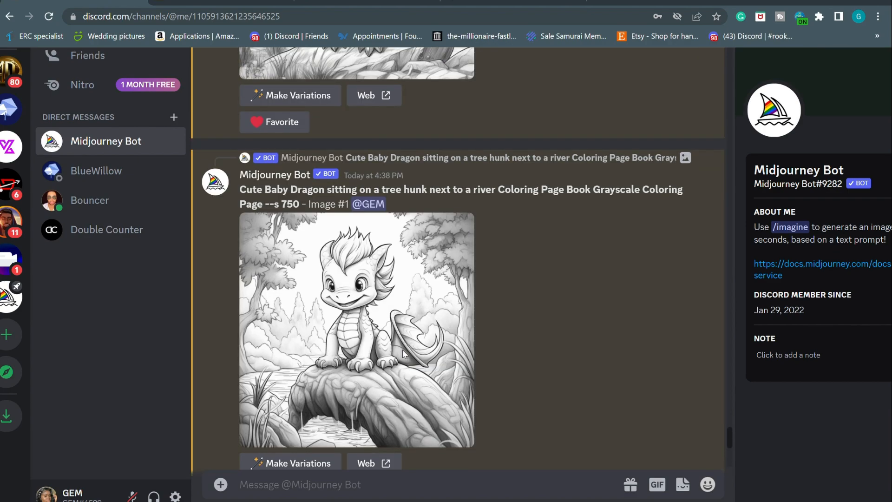
pyautogui.scroll(12, 403, 353)
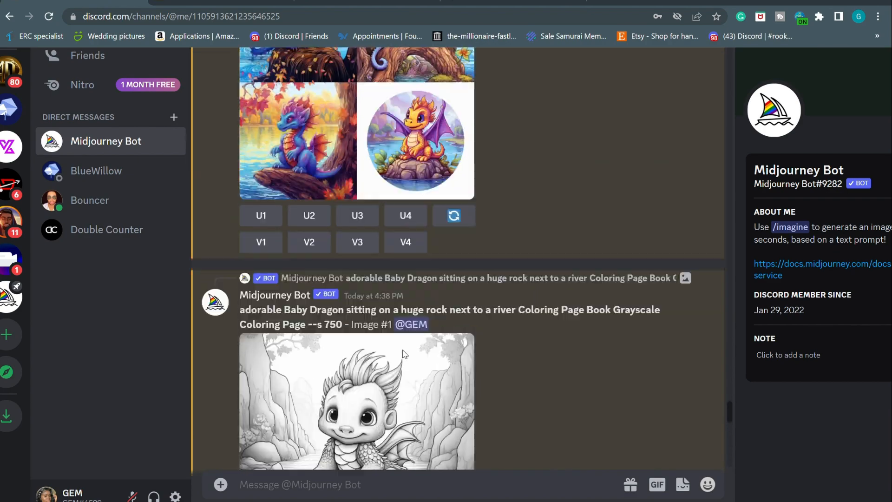
pyautogui.scroll(-20, 403, 354)
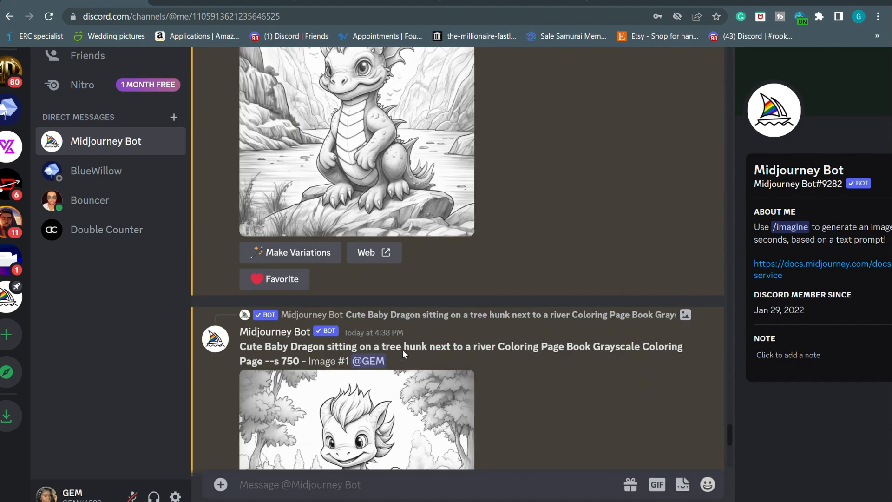
pyautogui.scroll(15, 402, 353)
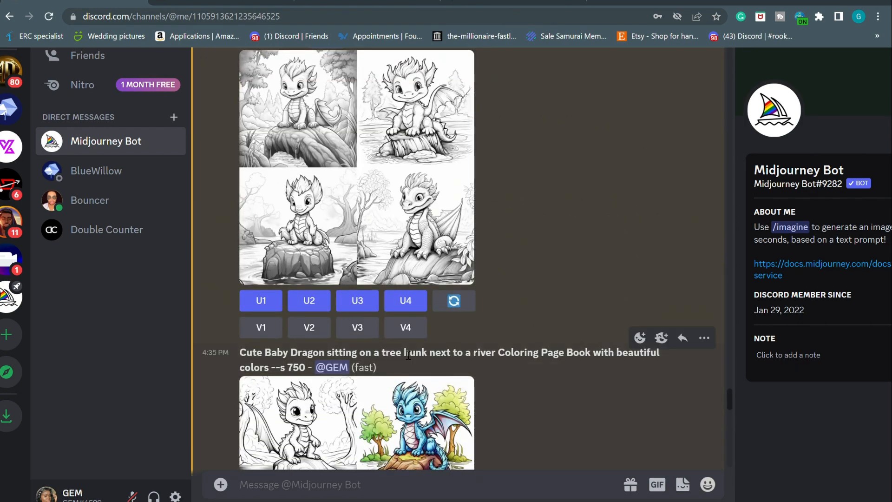
pyautogui.scroll(-5, 395, 344)
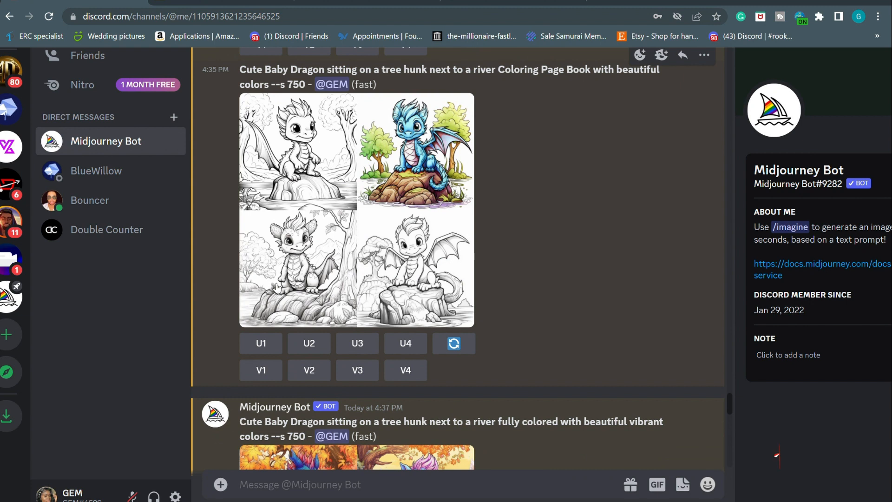
pyautogui.click(261, 343)
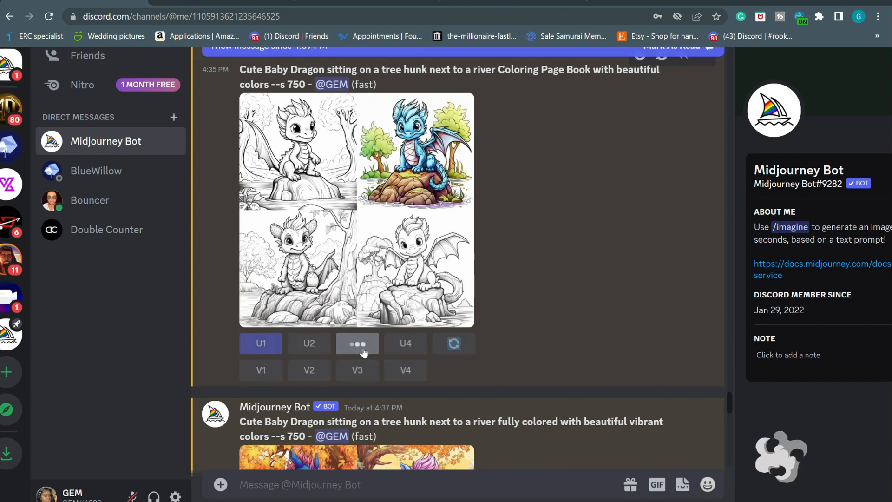
pyautogui.click(411, 346)
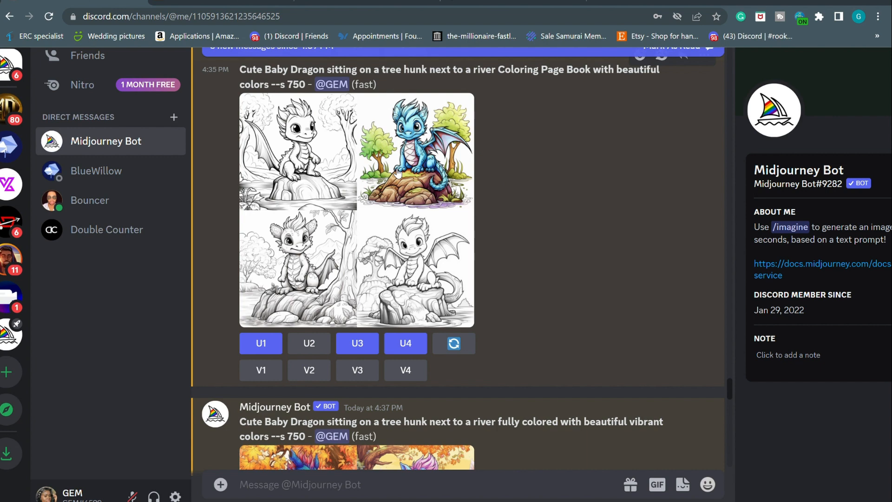
pyautogui.scroll(-3, 398, 173)
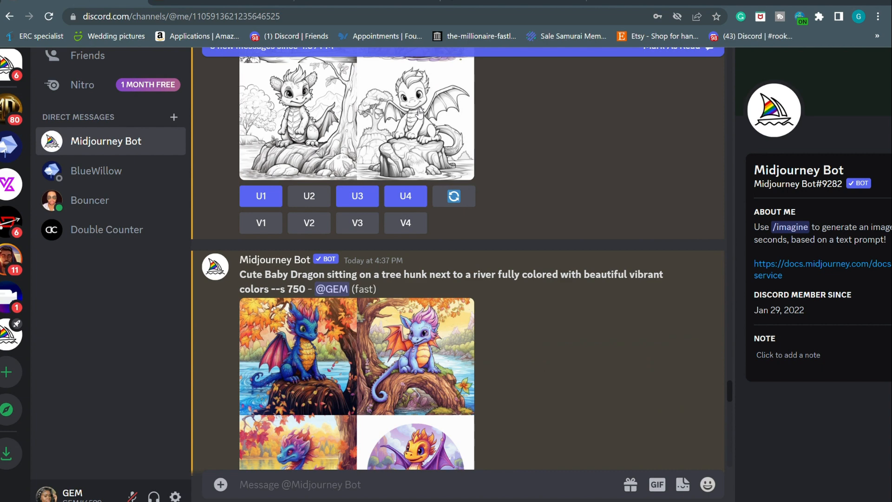
# Scroll the Midjourney Bot chat down to the upscaled grayscale huge-rock Image #1
pyautogui.scroll(-2, 419, 112)
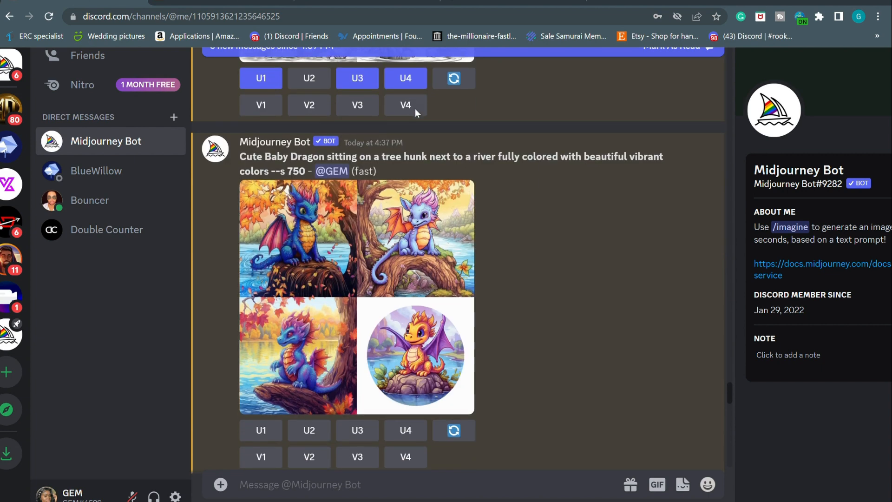
pyautogui.scroll(6, 420, 113)
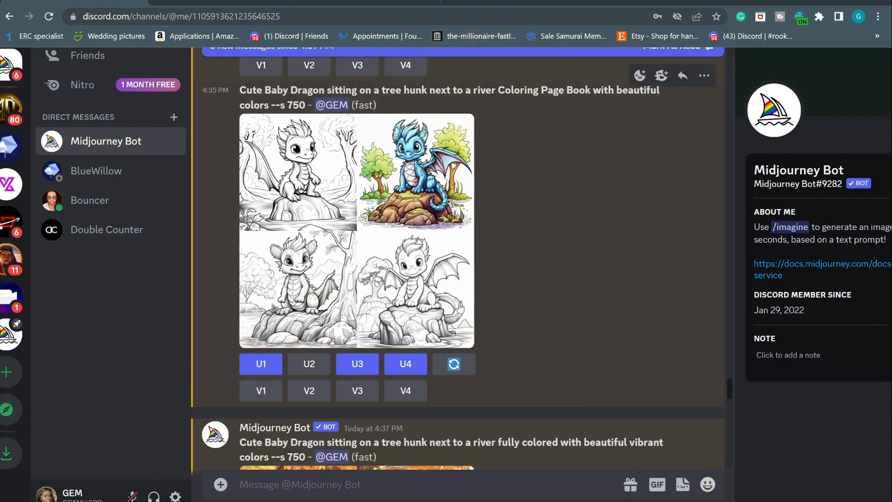
pyautogui.scroll(-15, 565, 73)
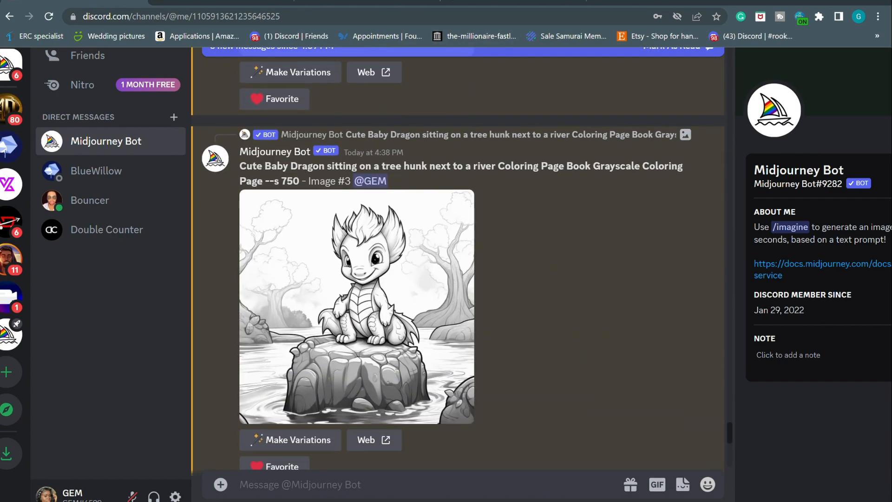
pyautogui.scroll(-7, 425, 320)
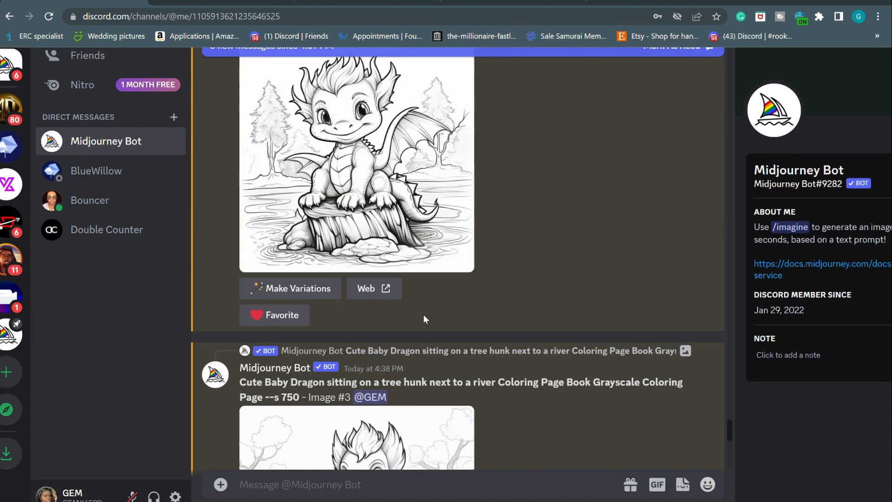
pyautogui.scroll(8, 425, 319)
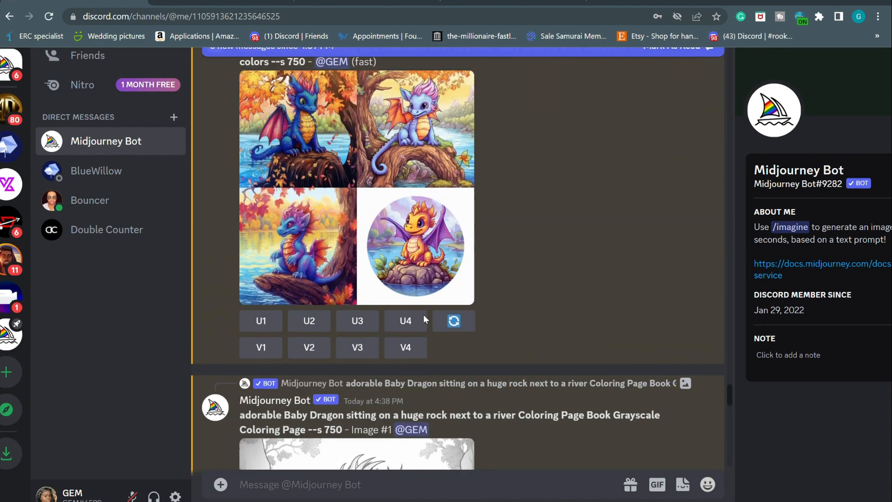
pyautogui.scroll(-4, 427, 319)
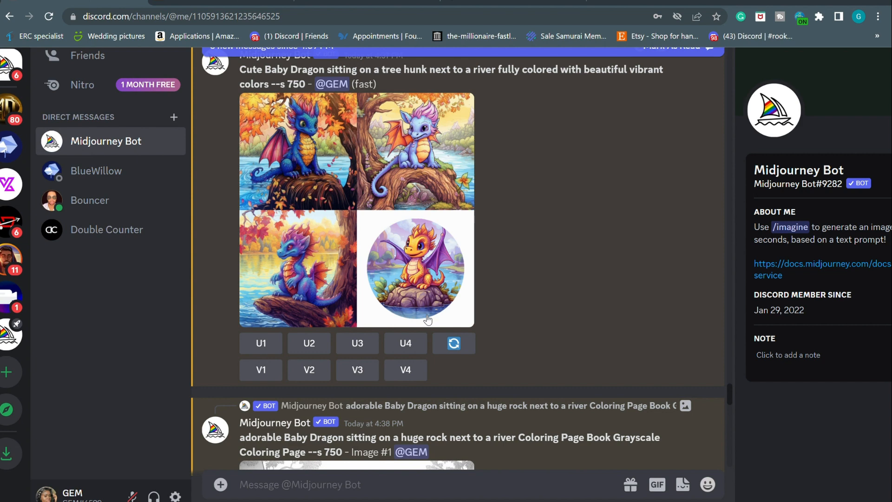
pyautogui.scroll(-6, 428, 320)
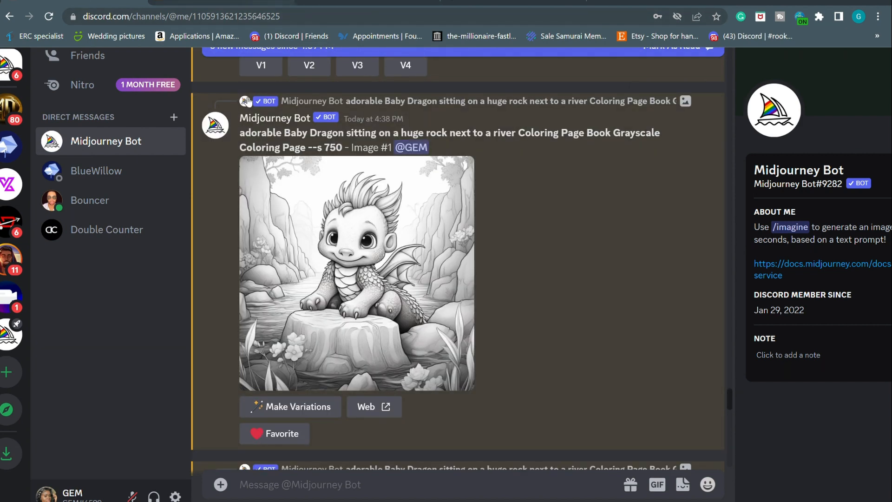
# Open the upscaled rock dragon and the next two dragons, including Image #3, as Midjourney job pages
pyautogui.click(370, 414)
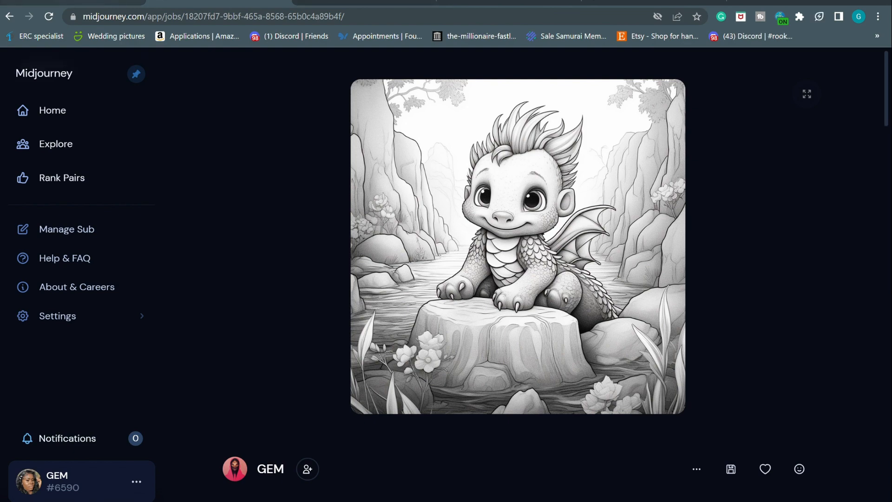
pyautogui.click(83, 1)
pyautogui.scroll(-7, 287, 221)
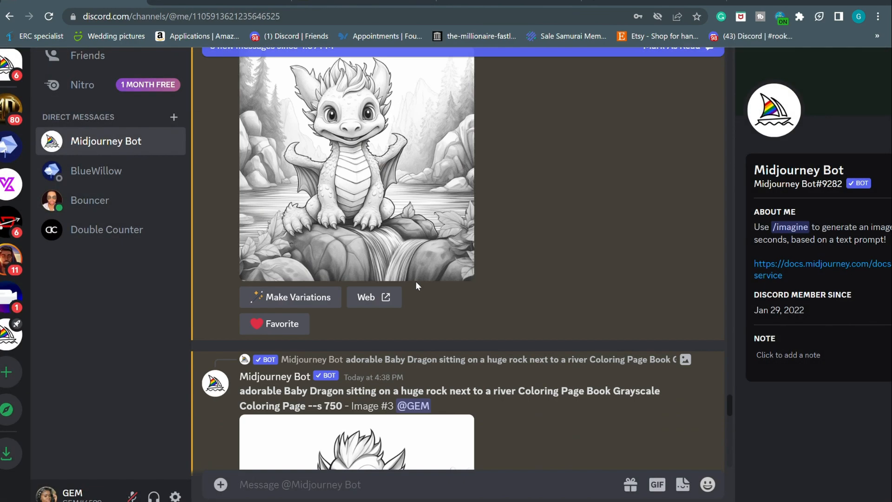
pyautogui.click(378, 293)
pyautogui.click(514, 314)
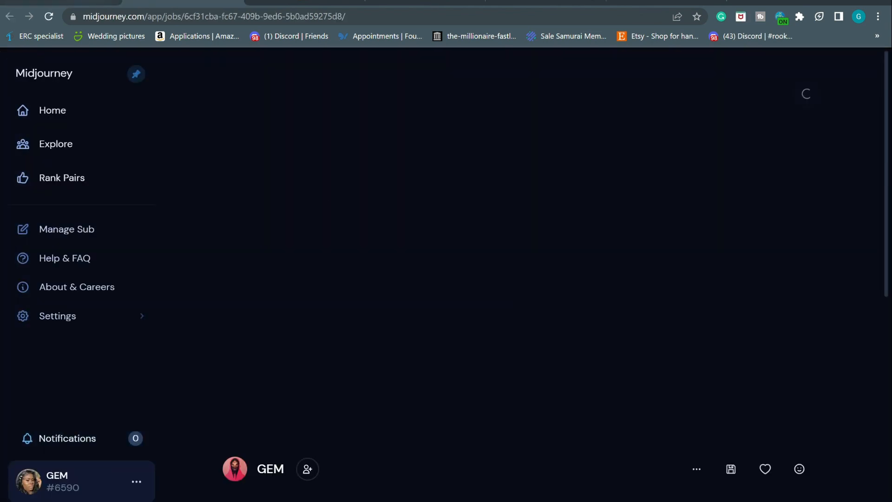
pyautogui.click(83, 2)
pyautogui.scroll(-4, 283, 313)
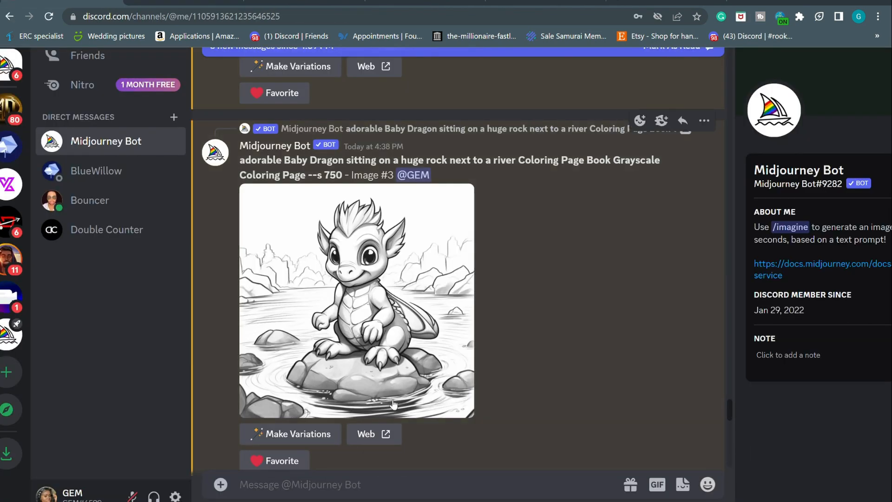
pyautogui.click(372, 434)
pyautogui.click(540, 311)
pyautogui.click(83, 2)
pyautogui.scroll(-8, 338, 415)
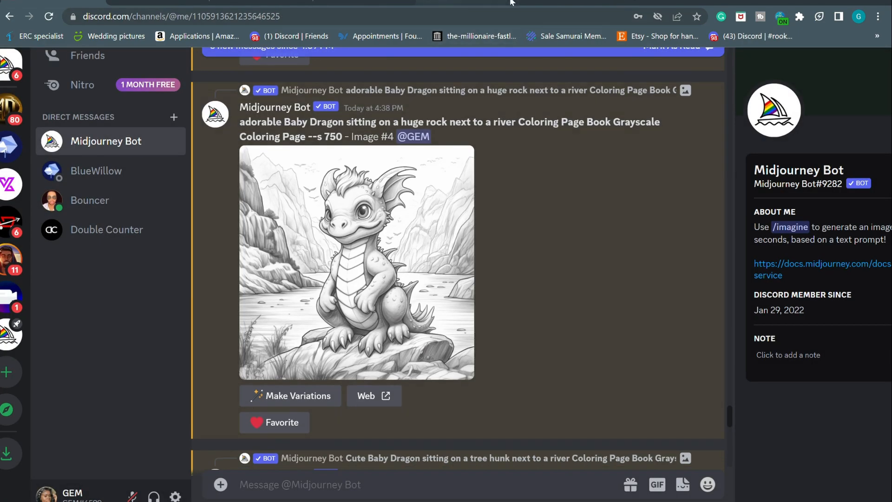
# Open Image #2 and tree-hunk Images #1 and #2 as Midjourney job pages in new tabs
pyautogui.scroll(10, 352, 220)
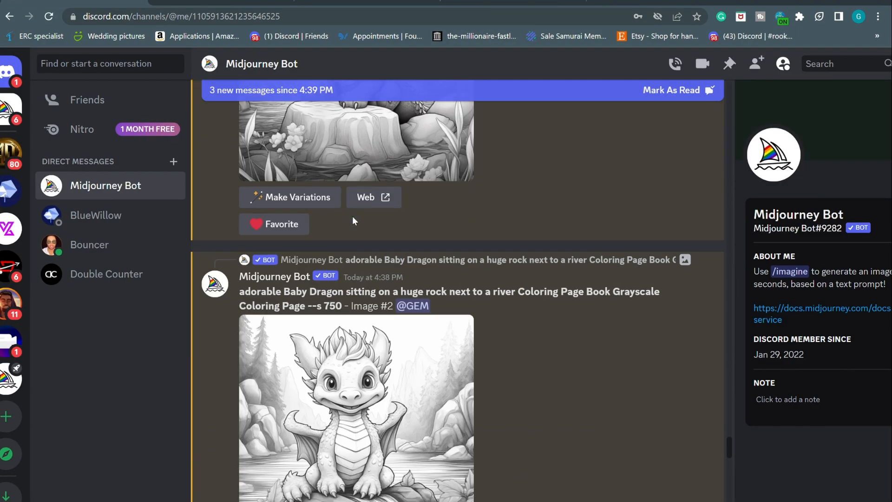
pyautogui.scroll(10, 352, 220)
pyautogui.click(367, 281)
pyautogui.click(551, 341)
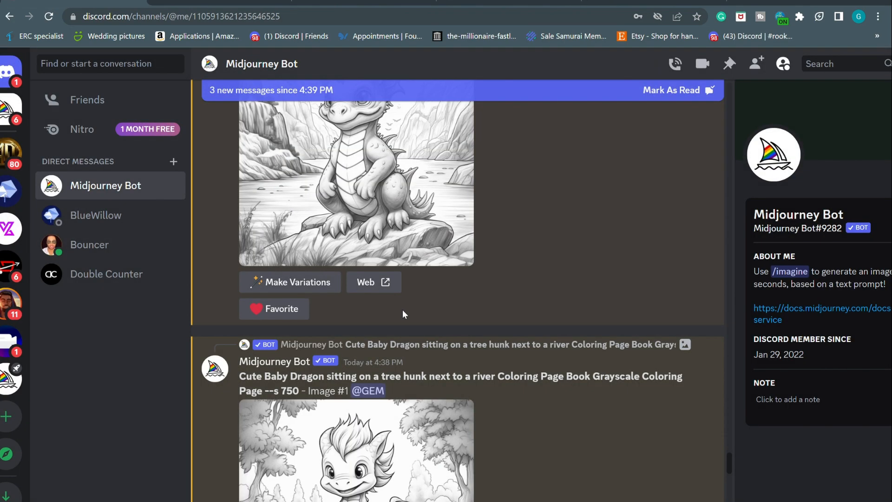
pyautogui.scroll(3, 402, 309)
pyautogui.scroll(-1, 401, 336)
pyautogui.click(367, 360)
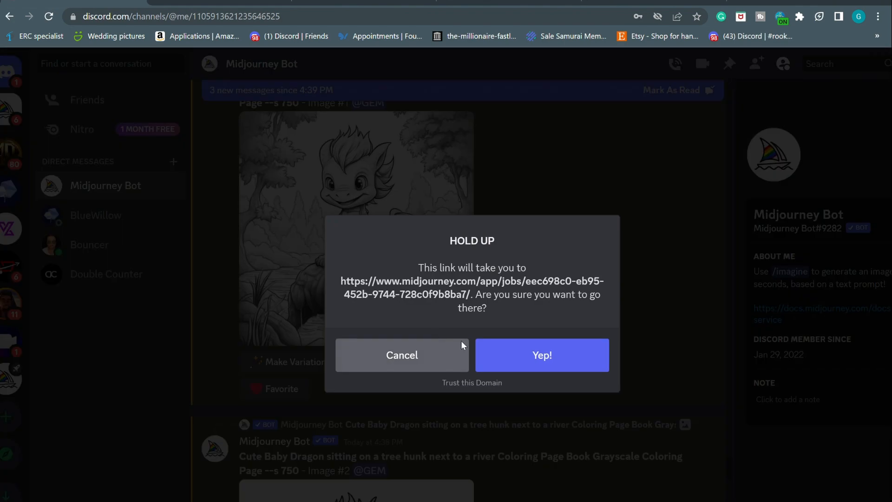
pyautogui.click(511, 354)
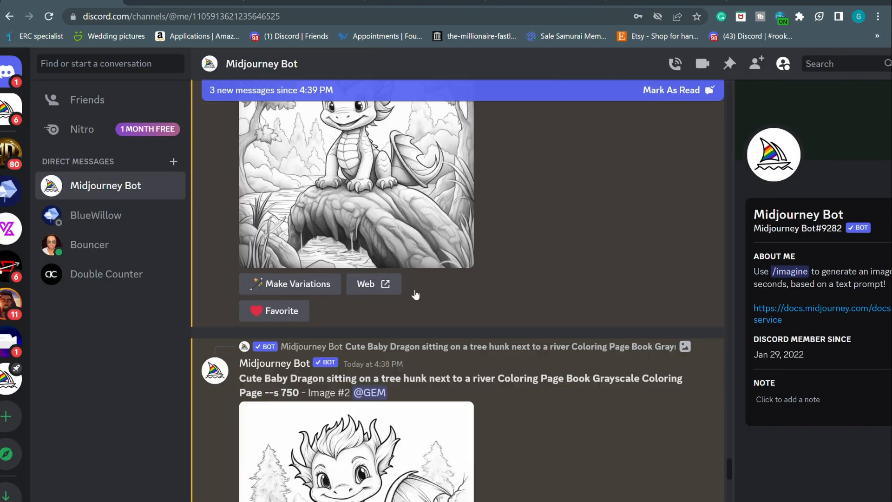
pyautogui.scroll(-4, 418, 325)
pyautogui.click(370, 461)
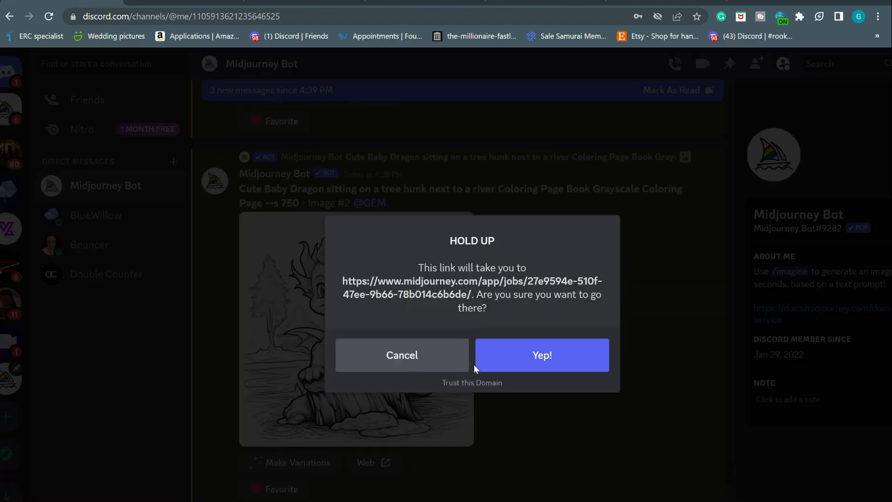
pyautogui.click(476, 363)
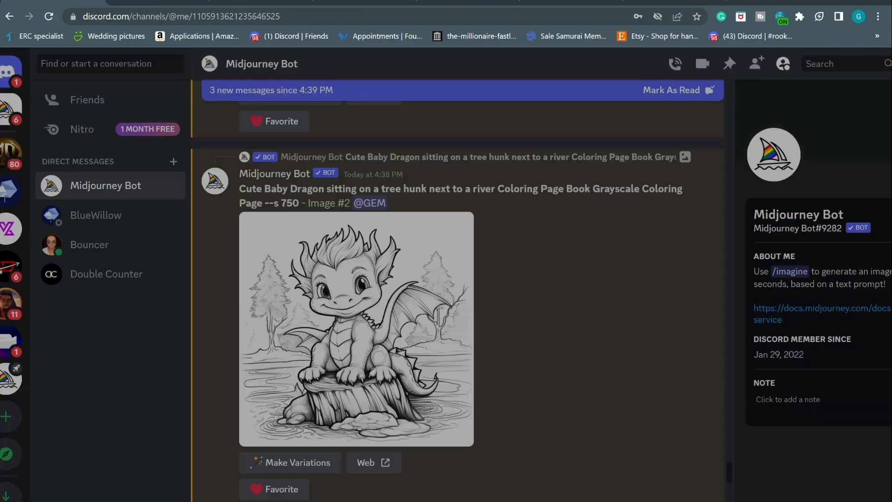
# Open tree-hunk Image #4 and the remaining dragon images as Midjourney job pages
pyautogui.scroll(-4, 337, 354)
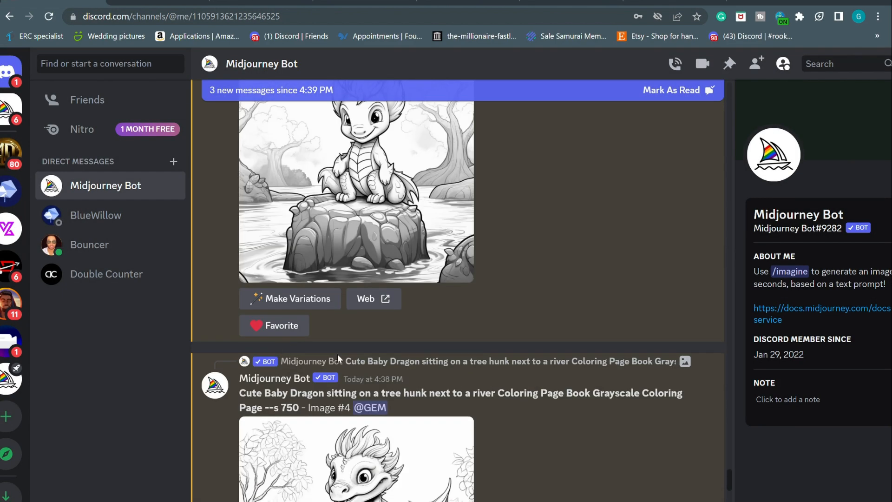
pyautogui.click(367, 302)
pyautogui.click(542, 355)
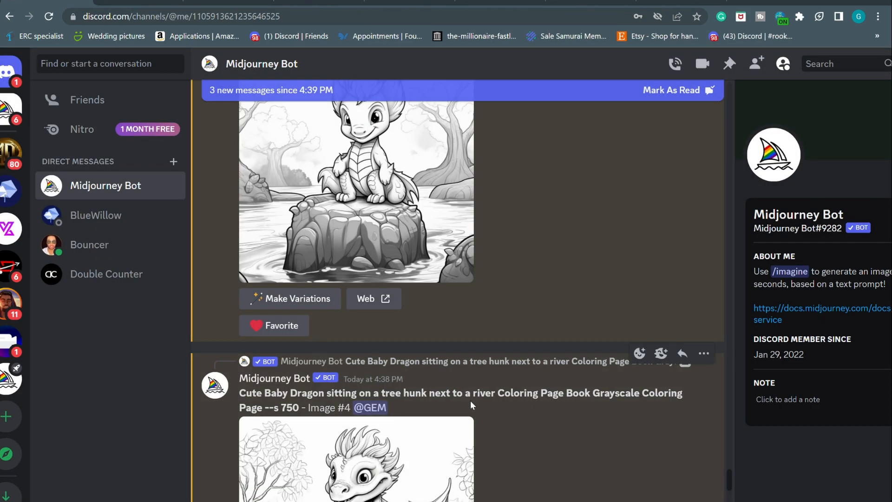
pyautogui.scroll(-5, 470, 401)
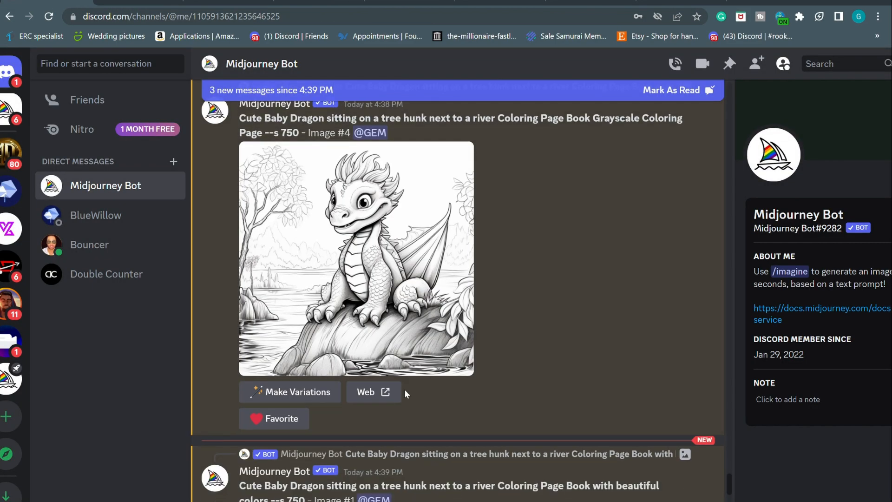
pyautogui.click(398, 393)
pyautogui.click(538, 354)
pyautogui.scroll(-2, 458, 290)
pyautogui.click(369, 290)
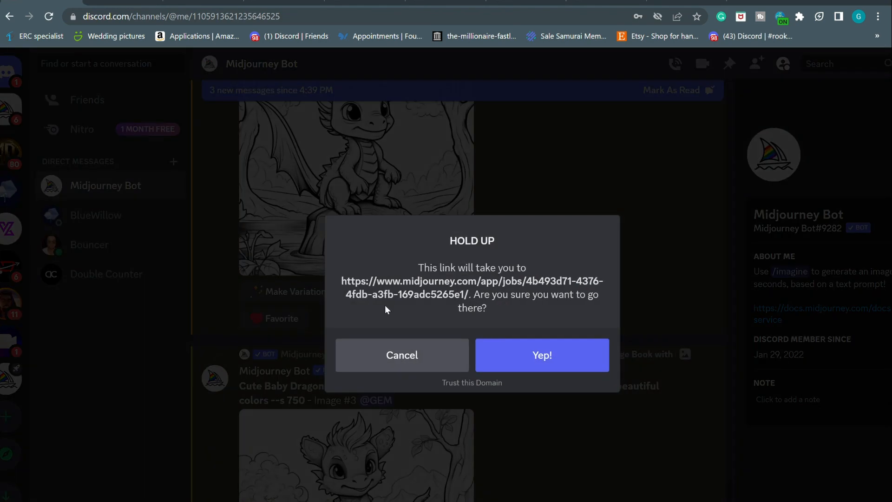
pyautogui.click(541, 355)
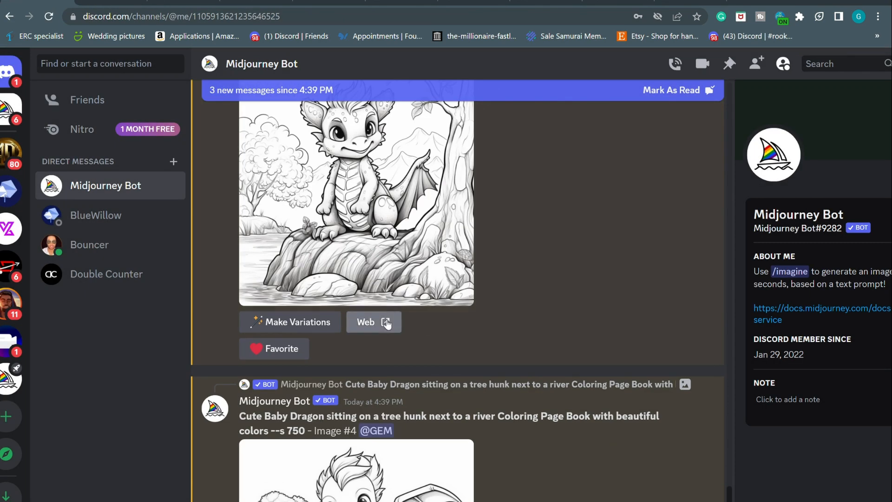
pyautogui.click(388, 321)
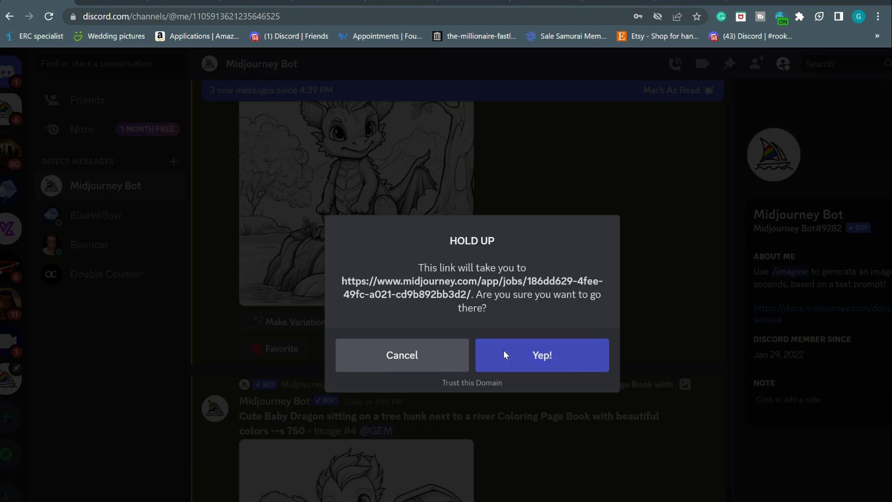
pyautogui.click(539, 355)
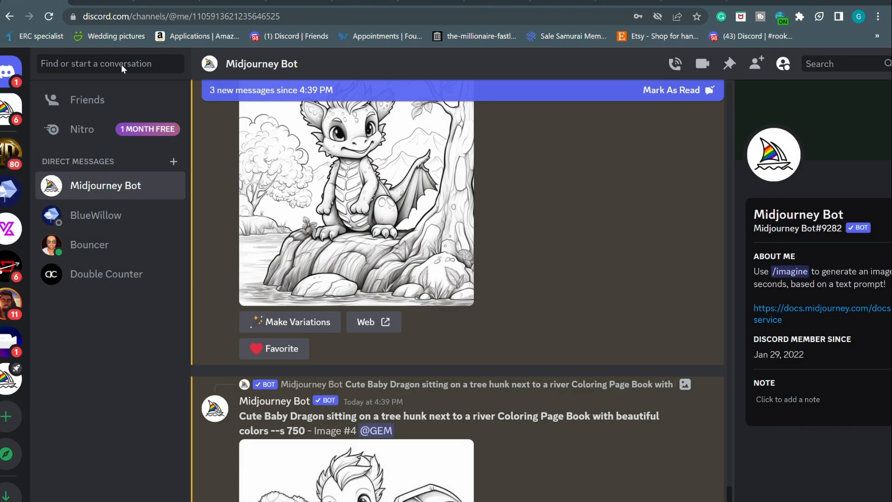
pyautogui.scroll(-5, 409, 325)
pyautogui.click(367, 456)
pyautogui.click(514, 363)
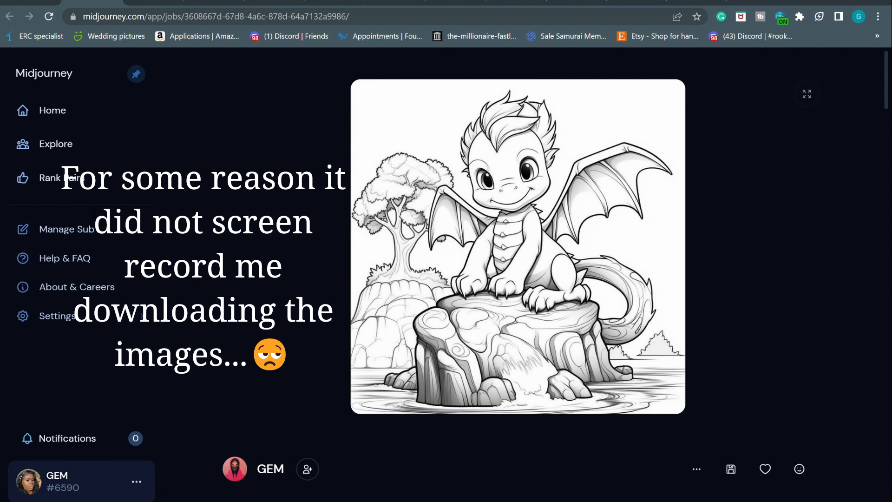
# Download the remaining dragon pages as numbered PNGs up to 10.png and dismiss the download list
pyautogui.click(153, 2)
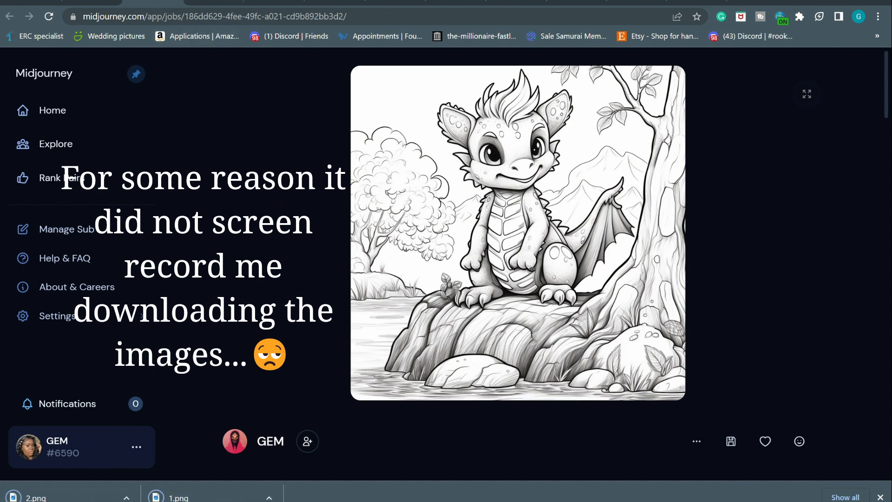
pyautogui.click(214, 1)
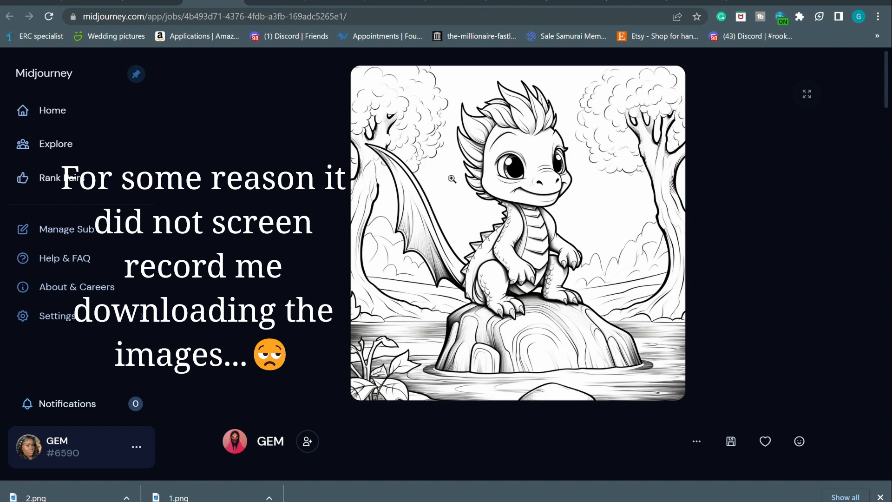
pyautogui.press('Return')
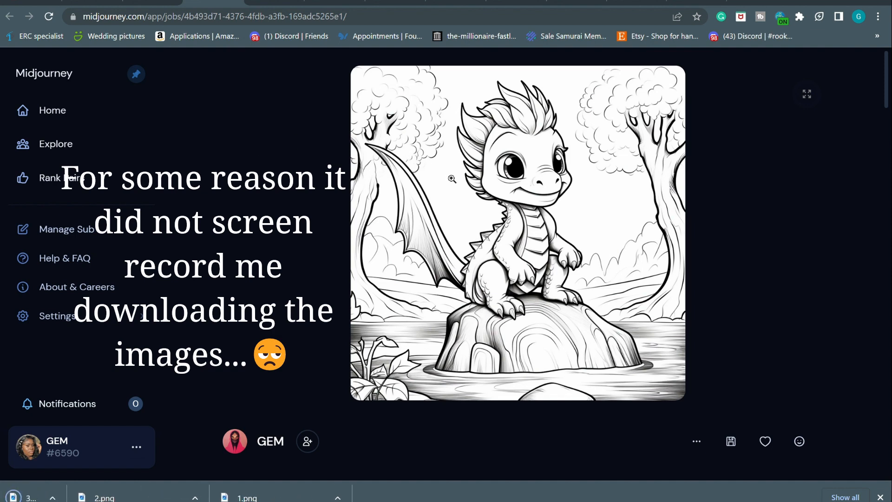
pyautogui.click(275, 2)
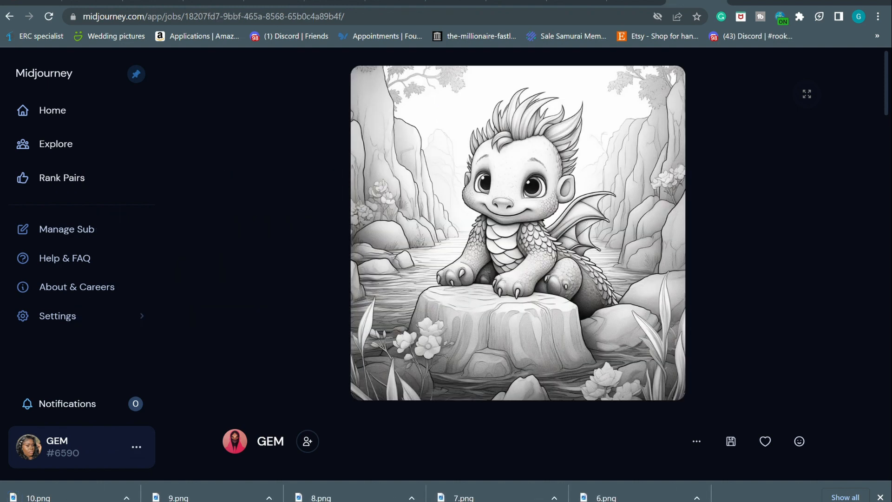
pyautogui.click(880, 496)
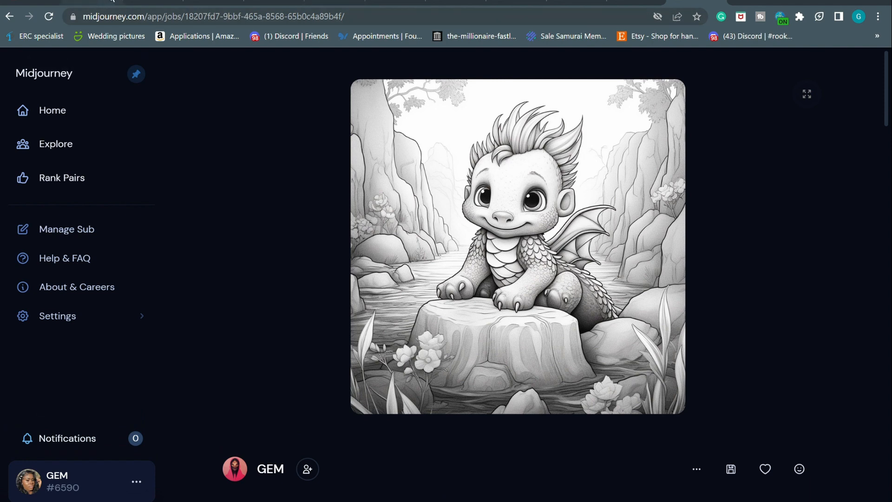
# Close the ten leftover Midjourney job tabs to return to the Discord chat
pyautogui.click(111, 1)
pyautogui.click(112, 1)
pyautogui.click(111, 1)
pyautogui.click(111, 1)
pyautogui.click(111, 1)
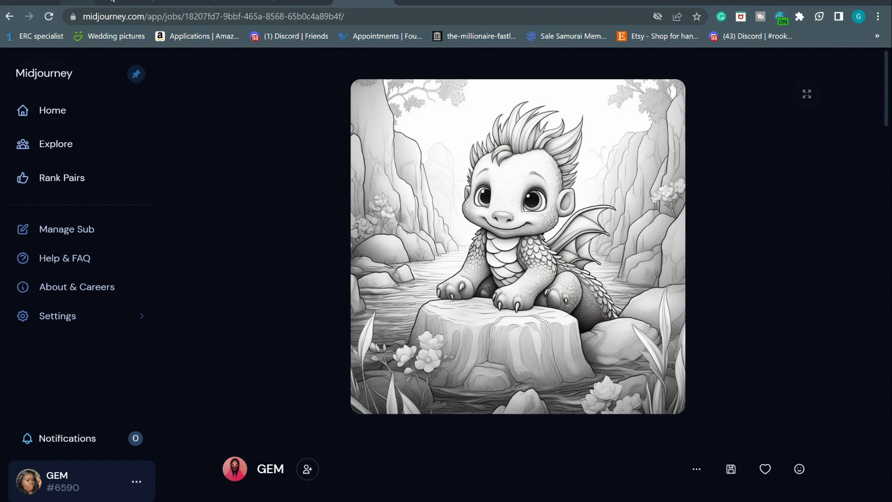
pyautogui.click(112, 1)
pyautogui.click(112, 1)
pyautogui.click(112, 1)
pyautogui.click(112, 1)
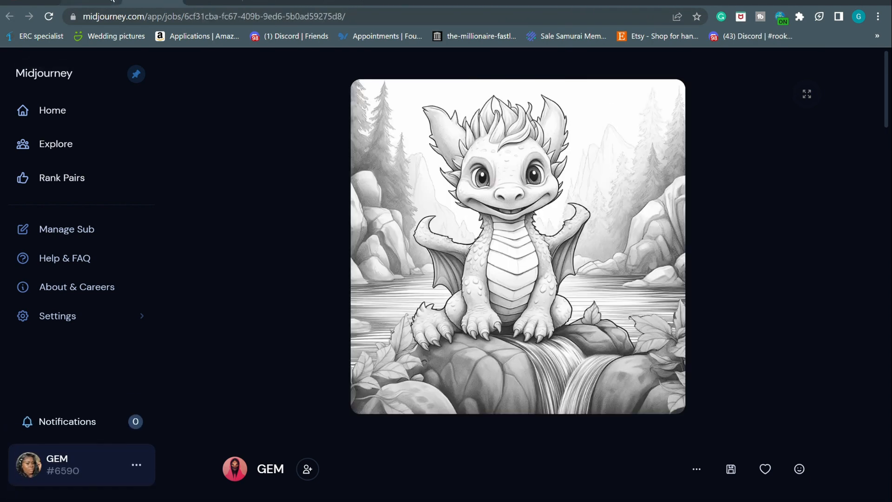
pyautogui.click(112, 0)
pyautogui.click(111, 1)
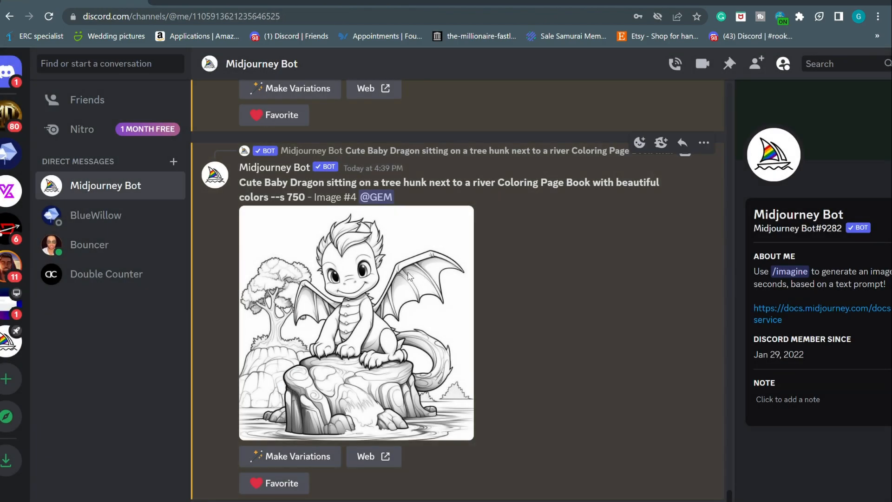
# Upscale Image #1 from the vibrant-colors grid, the blue dragon on a tree hunk
pyautogui.scroll(12, 408, 276)
pyautogui.scroll(-3, 408, 276)
pyautogui.scroll(4, 408, 277)
pyautogui.scroll(15, 408, 276)
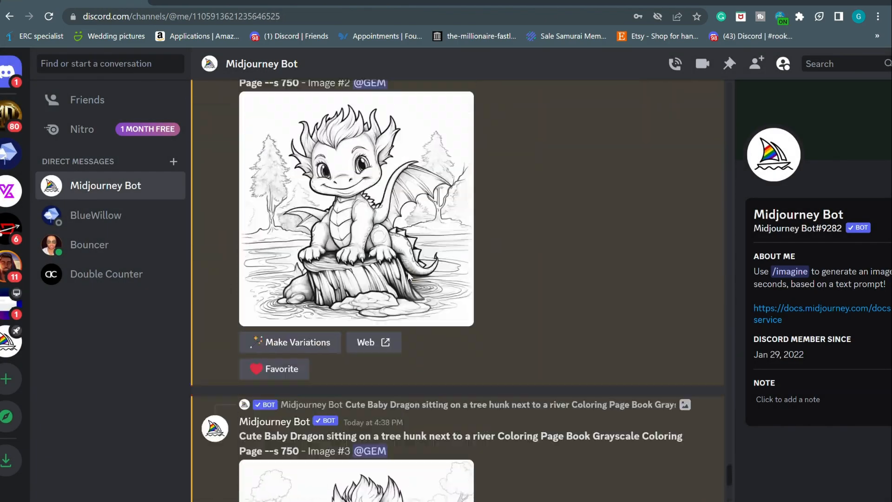
pyautogui.scroll(8, 408, 277)
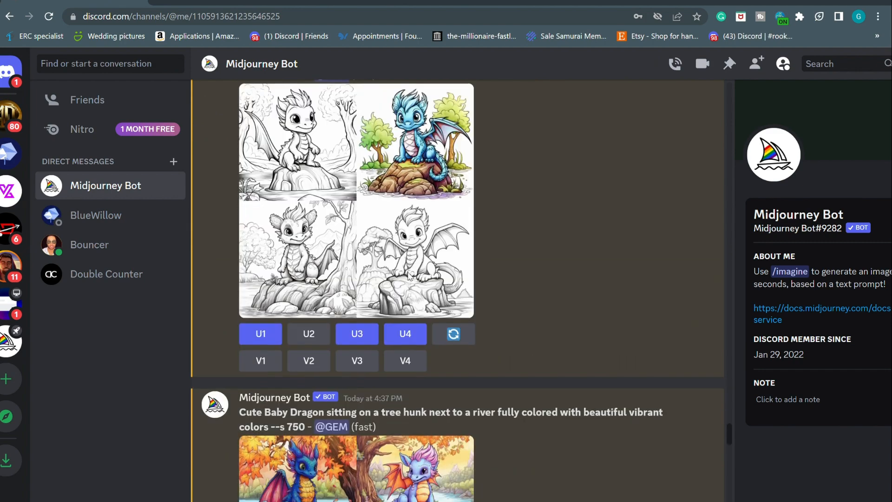
pyautogui.scroll(-3, 408, 277)
pyautogui.scroll(-3, 416, 358)
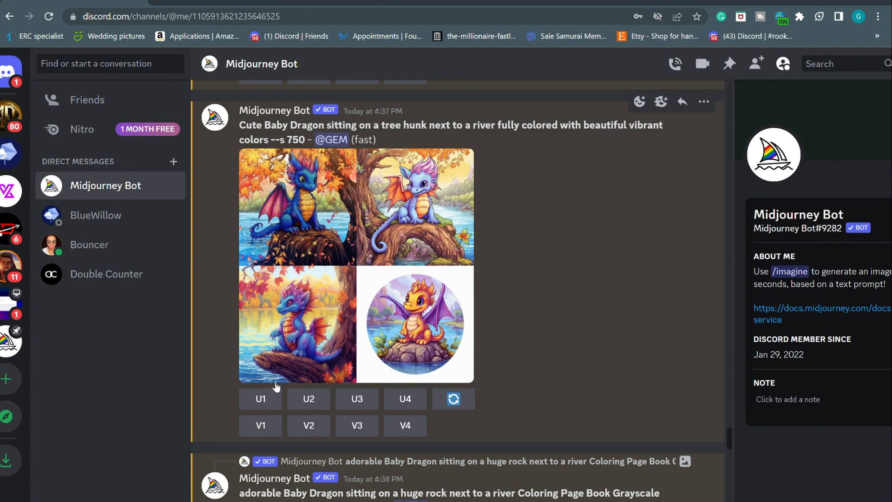
pyautogui.click(266, 399)
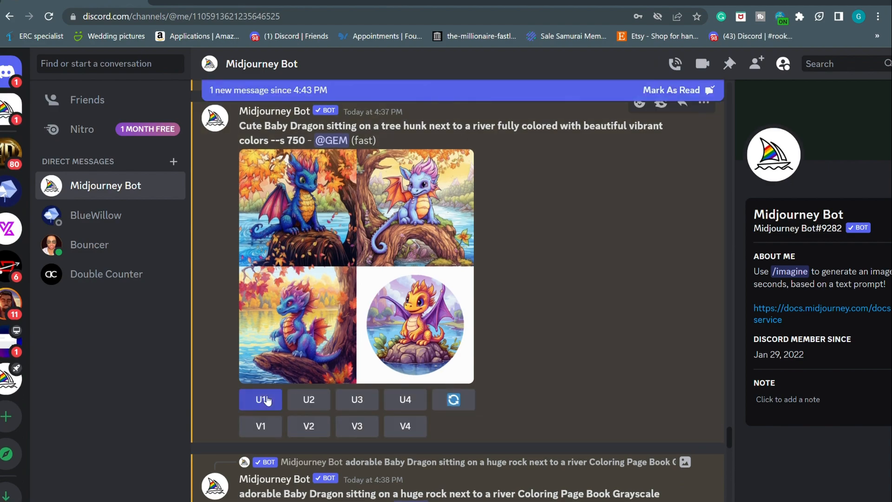
pyautogui.scroll(-10, 265, 400)
pyautogui.scroll(-20, 265, 400)
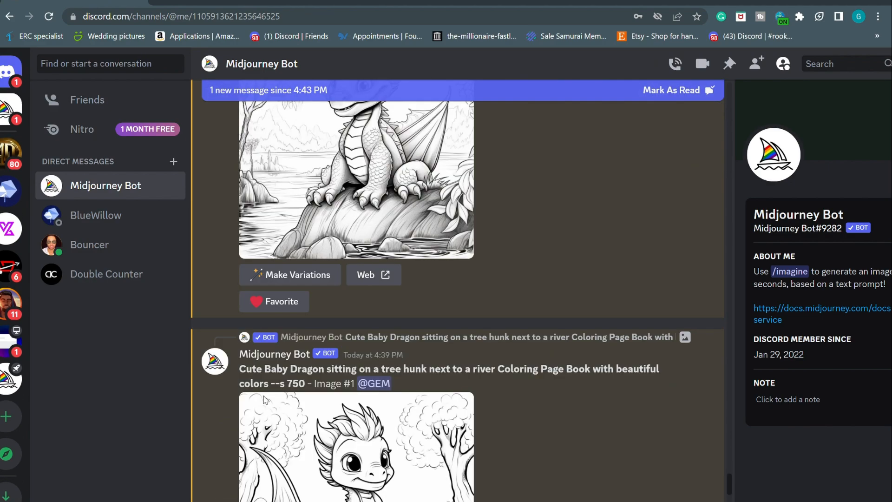
pyautogui.scroll(-6, 267, 400)
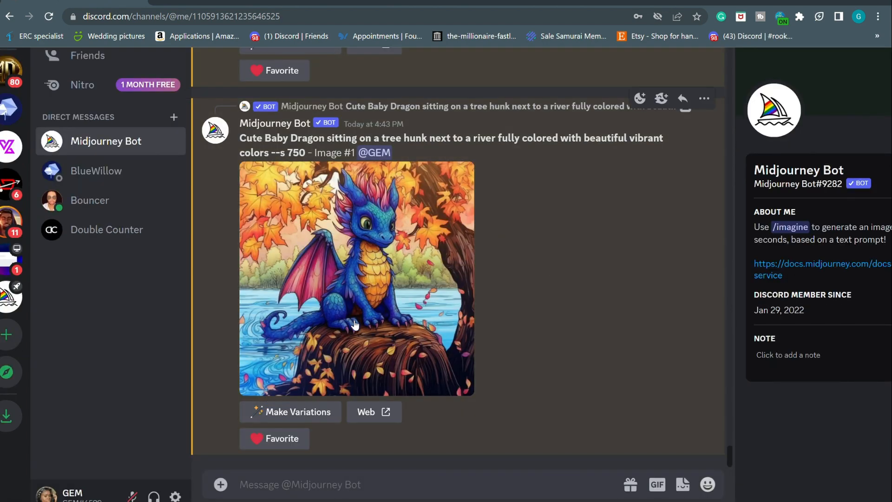
# View the blue dragon's Midjourney job page, save it as Cover 1.png, and open a blank tab
pyautogui.click(384, 413)
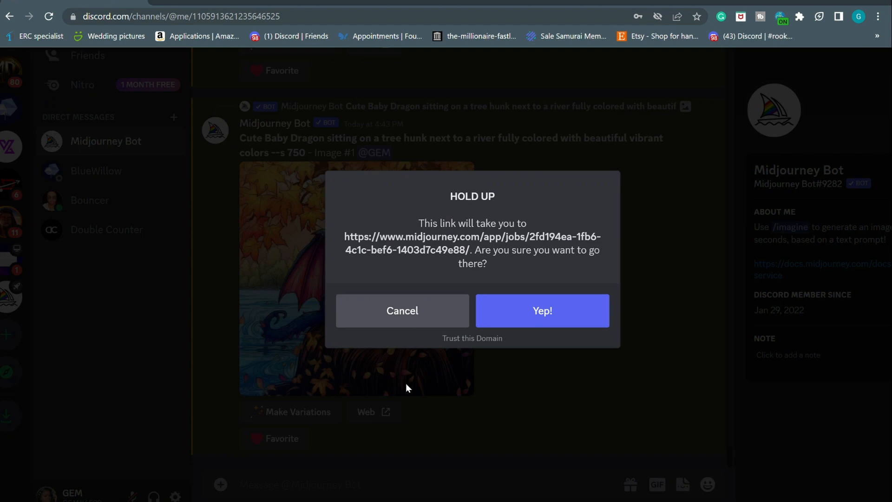
pyautogui.click(515, 310)
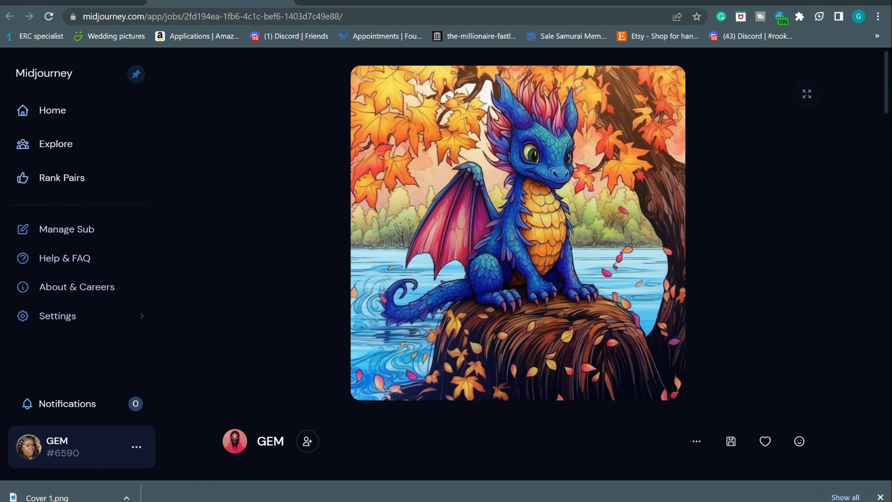
pyautogui.click(287, 2)
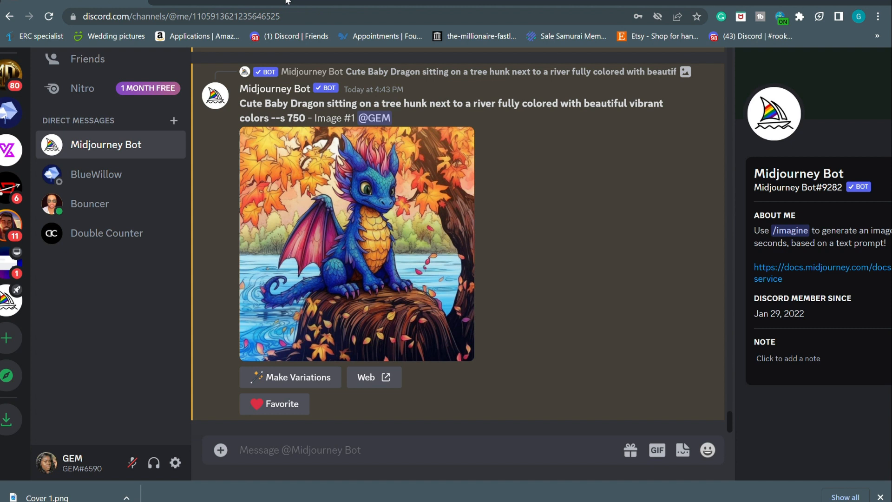
pyautogui.click(161, 1)
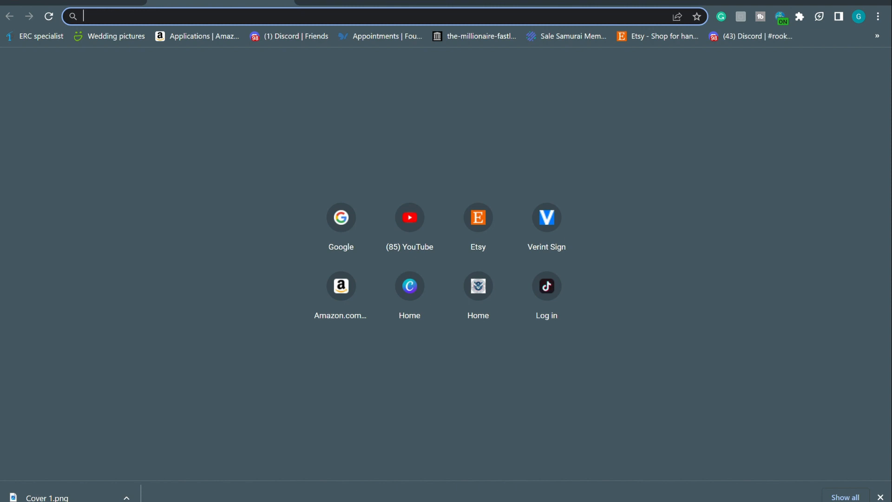
# Launch Google Drive from google.com and start a new folder in My Drive
pyautogui.write('go')
pyautogui.press('Return')
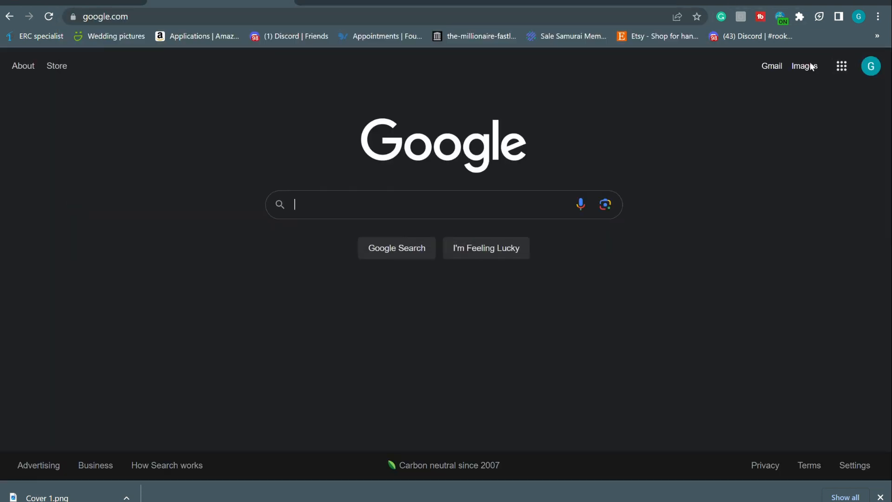
pyautogui.click(845, 74)
pyautogui.scroll(-3, 762, 302)
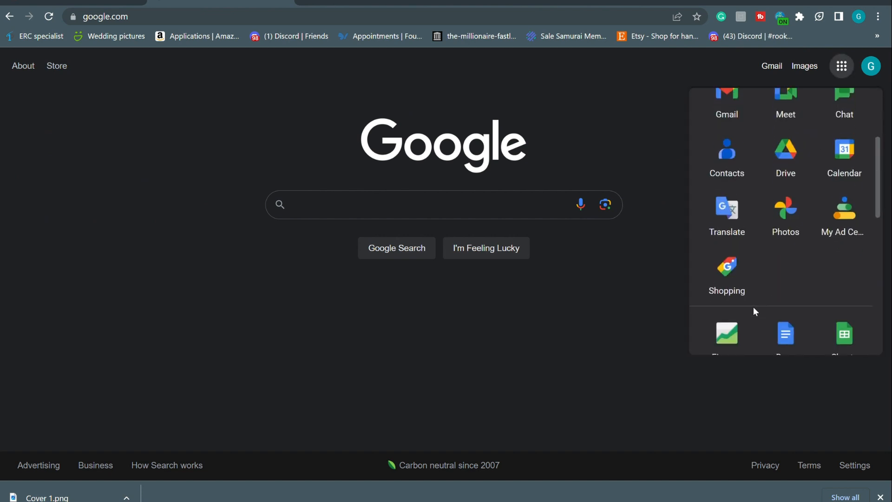
pyautogui.click(800, 171)
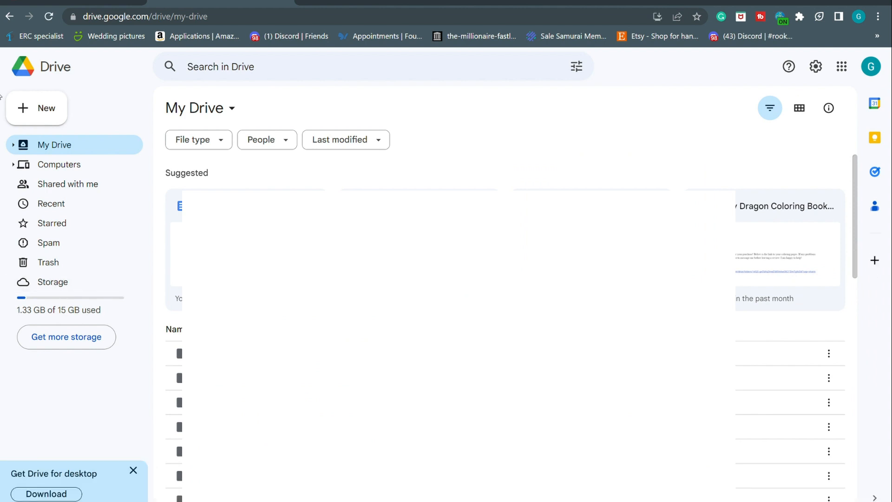
pyautogui.click(38, 113)
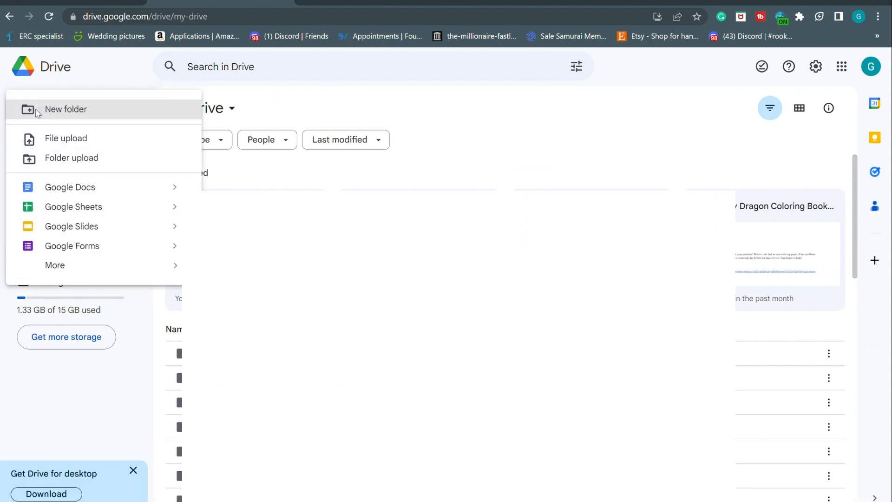
pyautogui.click(82, 108)
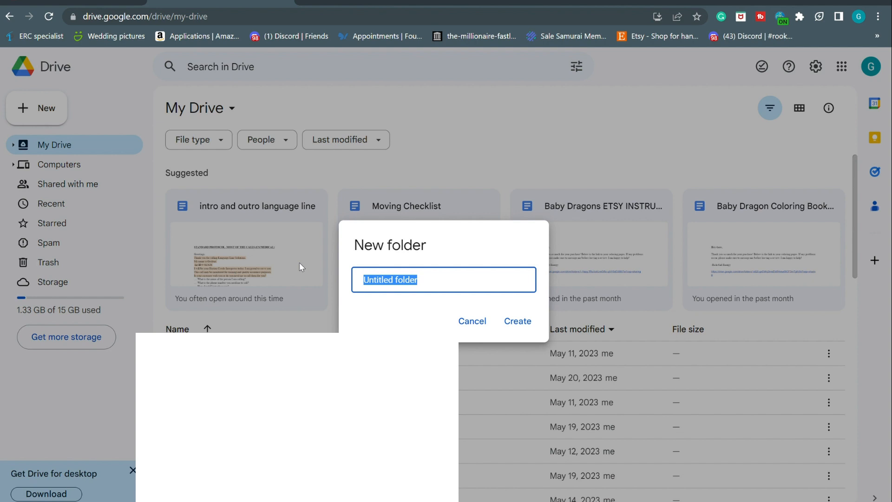
# Create the folder 'Y Baby Dragon Coloring Book Vol. 1' and open it
pyautogui.write('Youtu')
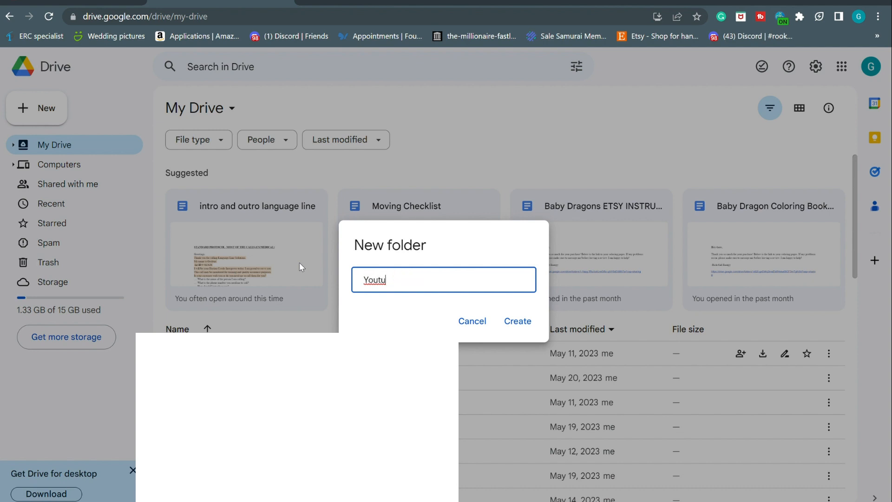
pyautogui.press('BackSpace')
pyautogui.press('BackSpace')
pyautogui.press('BackSpace')
pyautogui.press('BackSpace')
pyautogui.press('BackSpace')
pyautogui.write('Baby Dragon Coloring BOOKK')
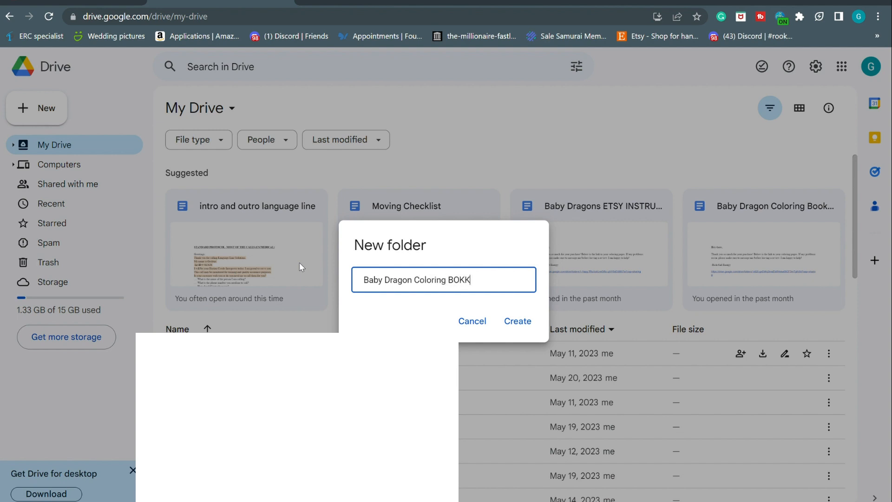
pyautogui.press('BackSpace')
pyautogui.press('BackSpace')
pyautogui.press('BackSpace')
pyautogui.write('ook Vol. 1')
pyautogui.click(371, 287)
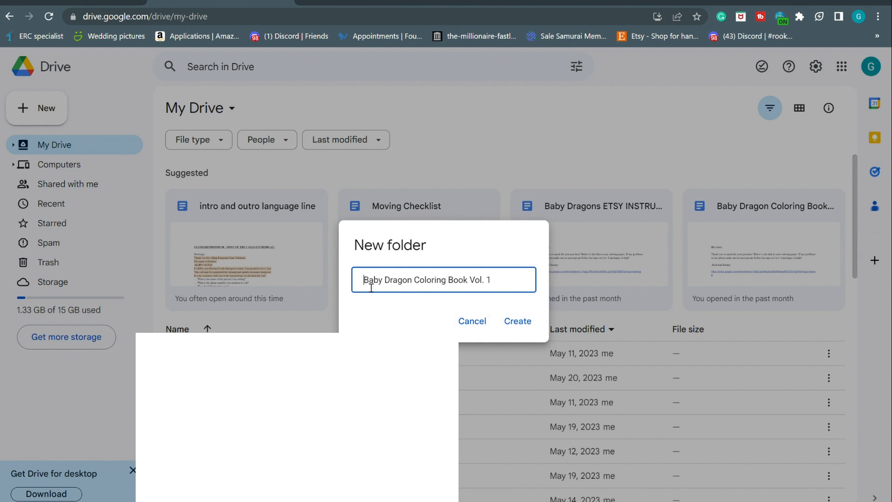
pyautogui.write('Y')
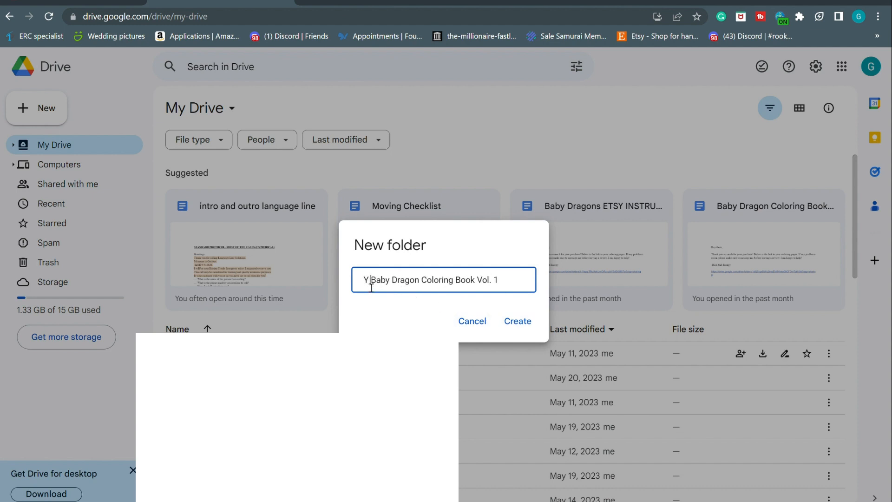
pyautogui.click(516, 320)
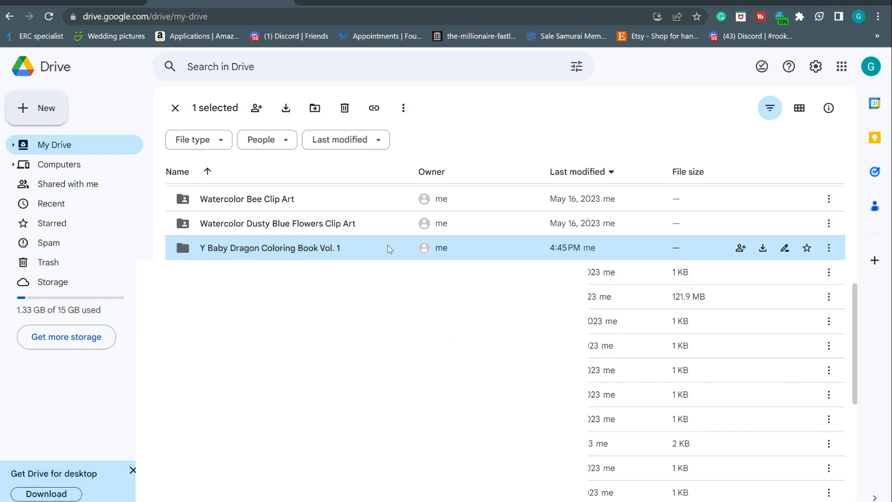
pyautogui.doubleClick(377, 254)
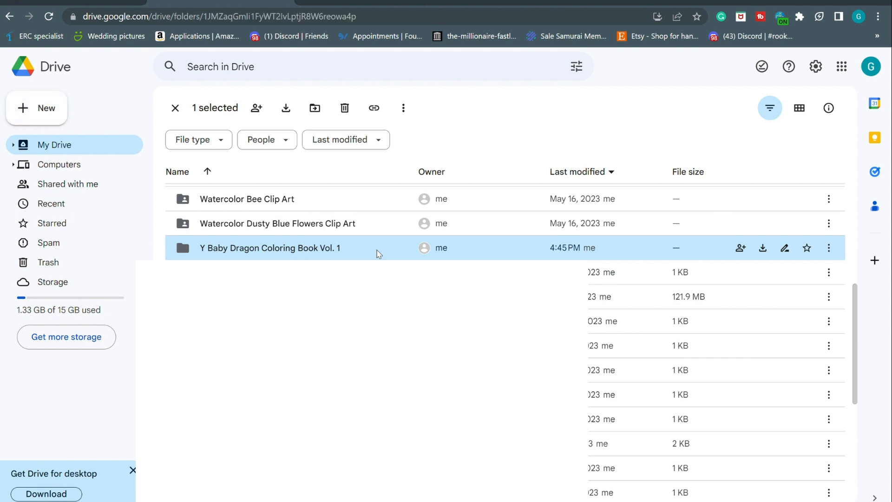
# Upload 1.png–10.png and Cover 1.png into the dragon folder and copy the folder link
pyautogui.click(38, 108)
pyautogui.click(53, 132)
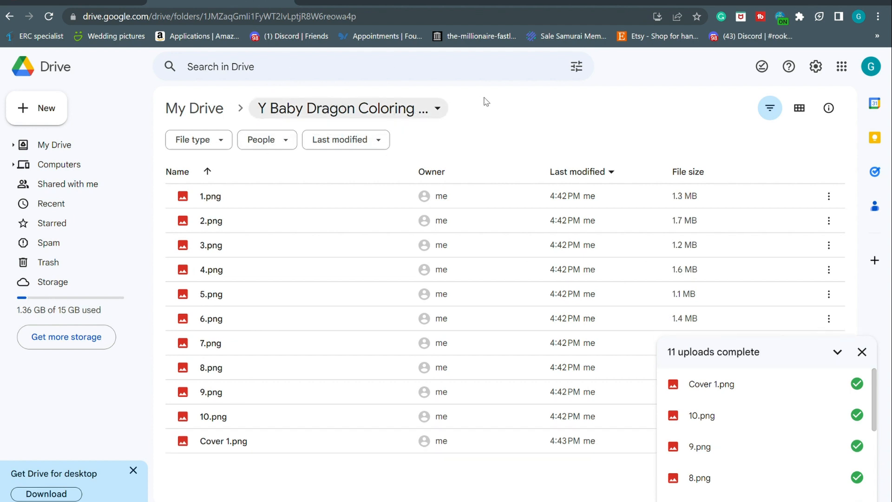
pyautogui.click(445, 110)
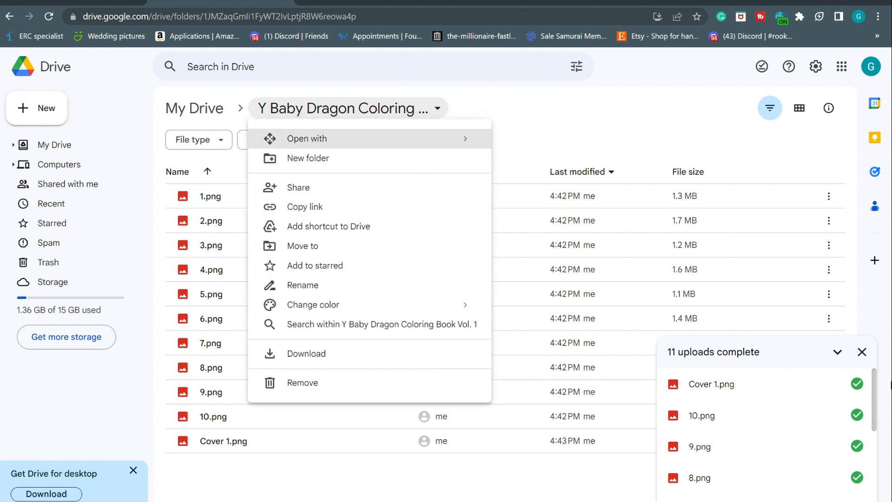
pyautogui.click(862, 352)
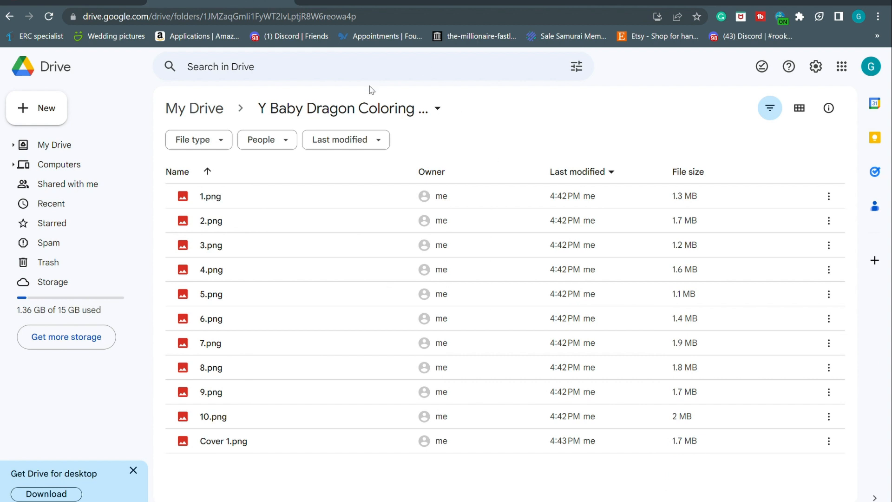
pyautogui.click(382, 114)
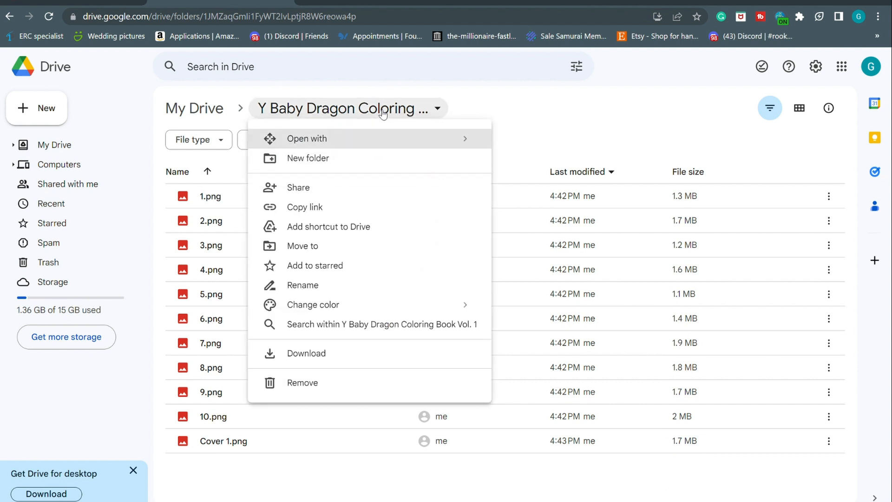
pyautogui.click(338, 207)
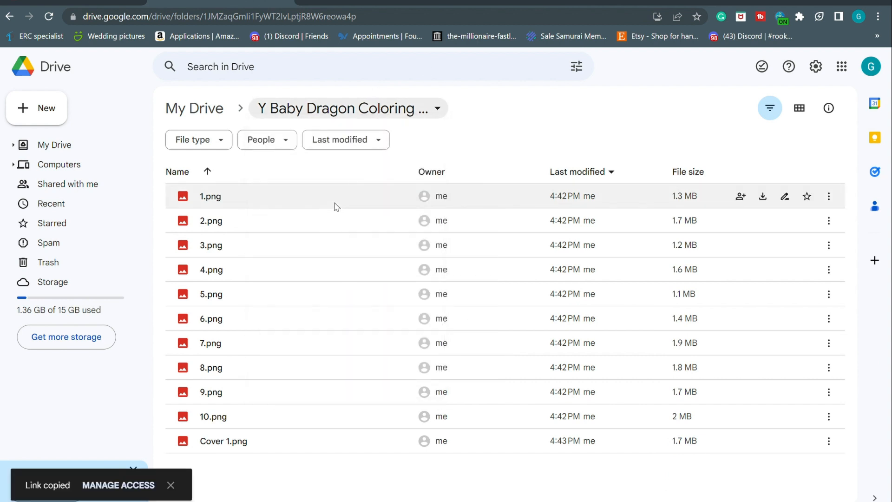
# Share the folder with anyone who has the link as Viewer and copy that link
pyautogui.click(354, 140)
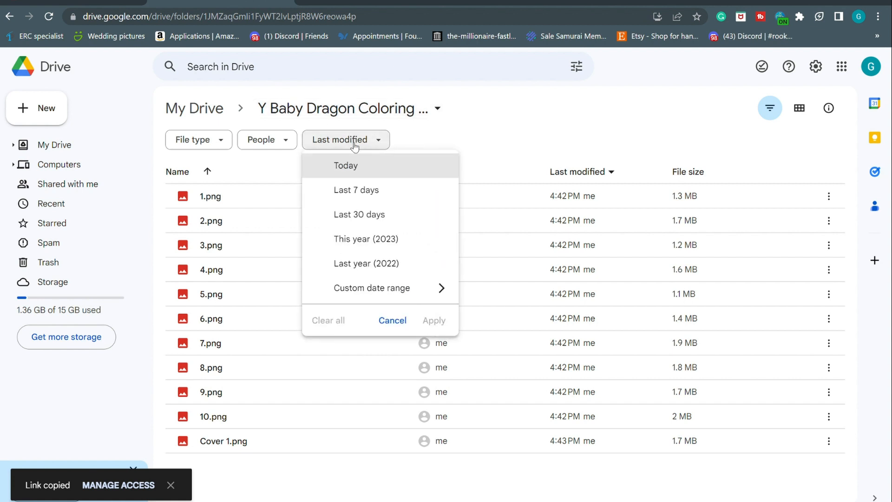
pyautogui.click(361, 108)
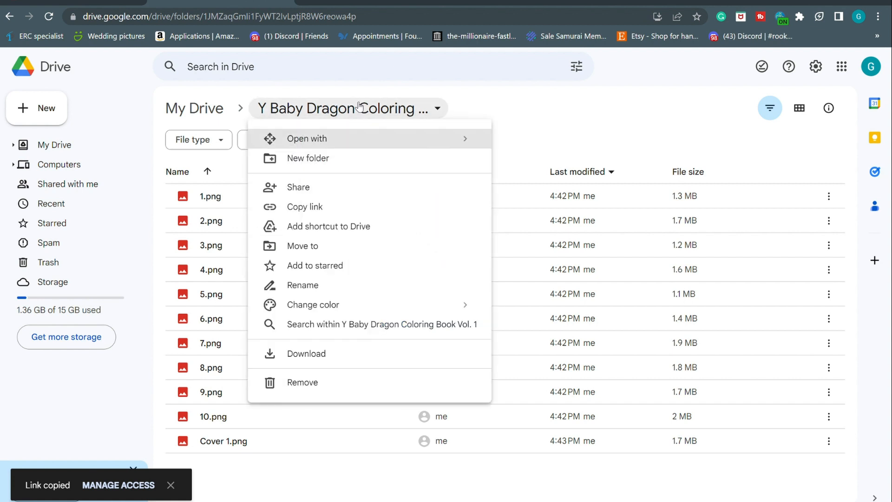
pyautogui.click(334, 188)
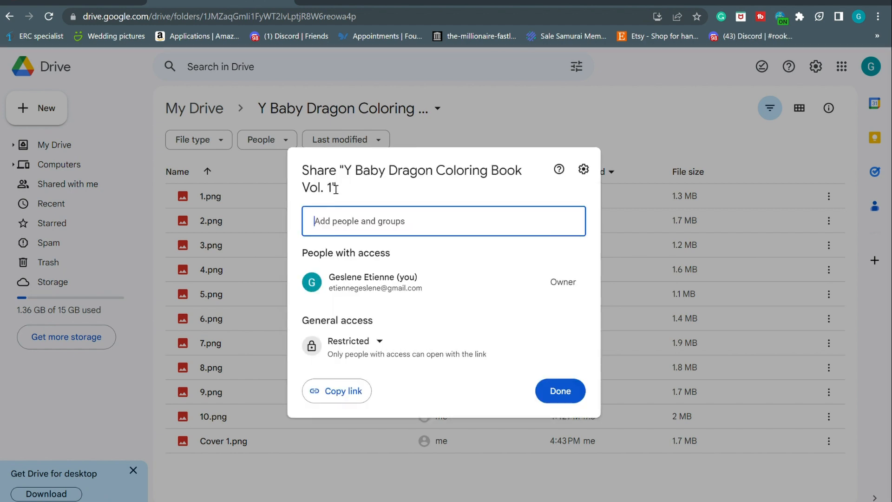
pyautogui.click(380, 342)
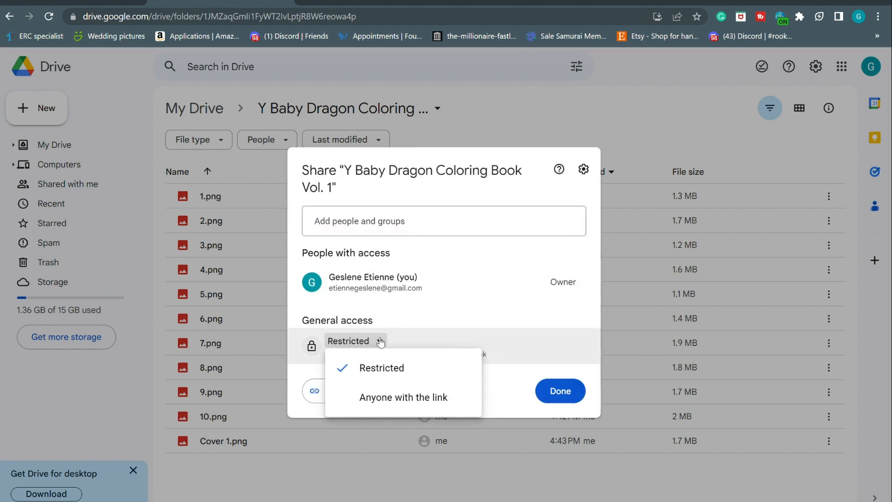
pyautogui.click(401, 396)
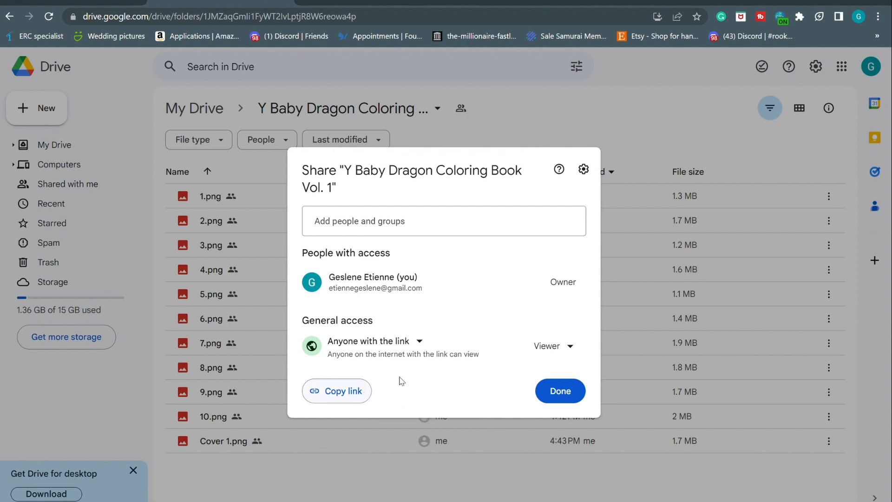
pyautogui.click(564, 356)
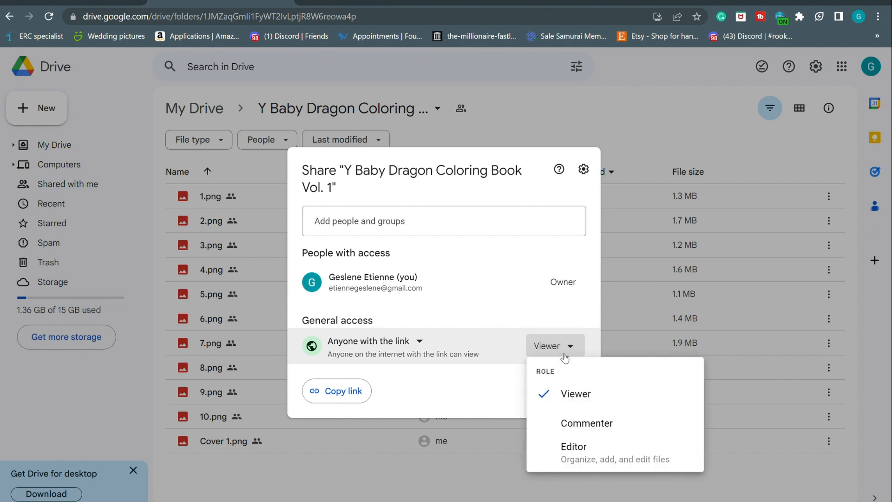
pyautogui.click(562, 347)
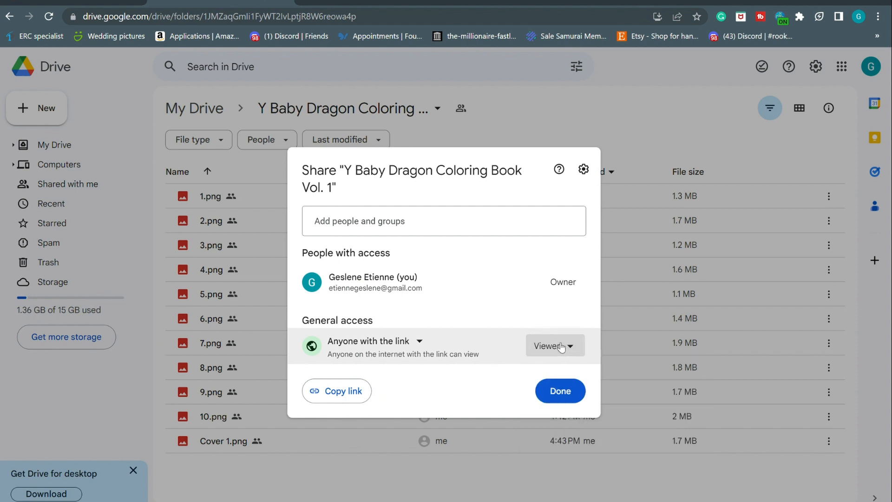
pyautogui.click(349, 395)
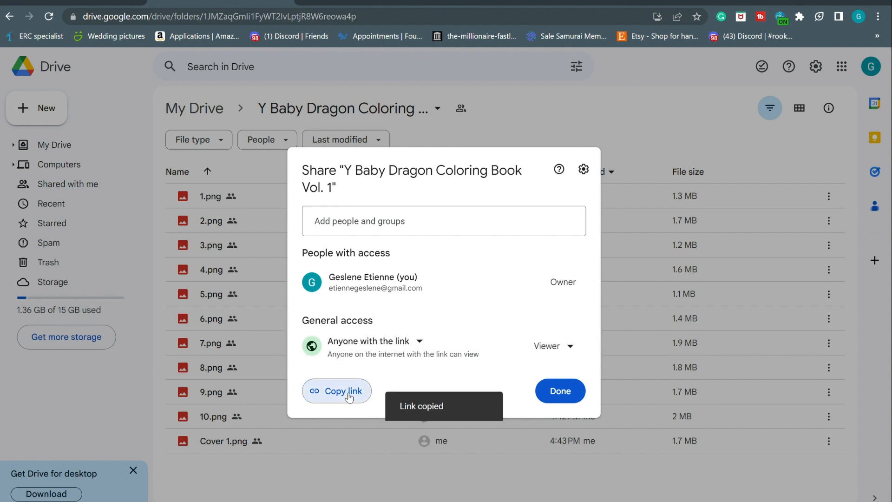
pyautogui.click(553, 391)
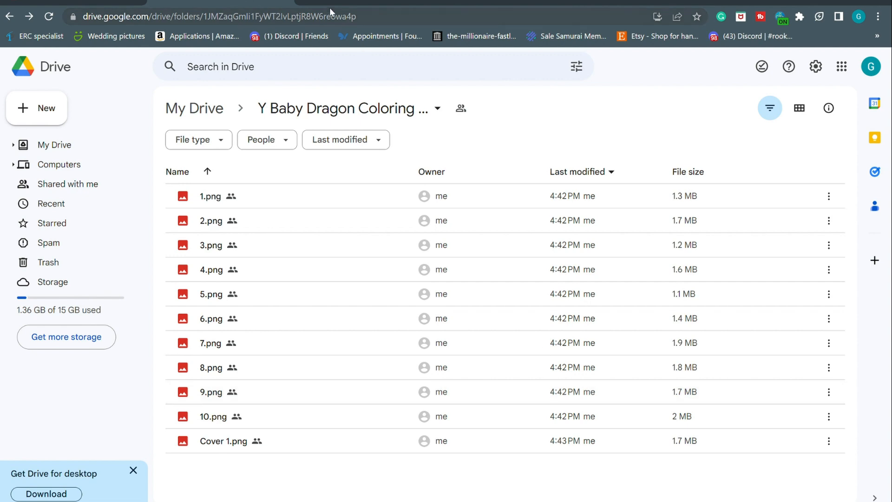
pyautogui.click(307, 3)
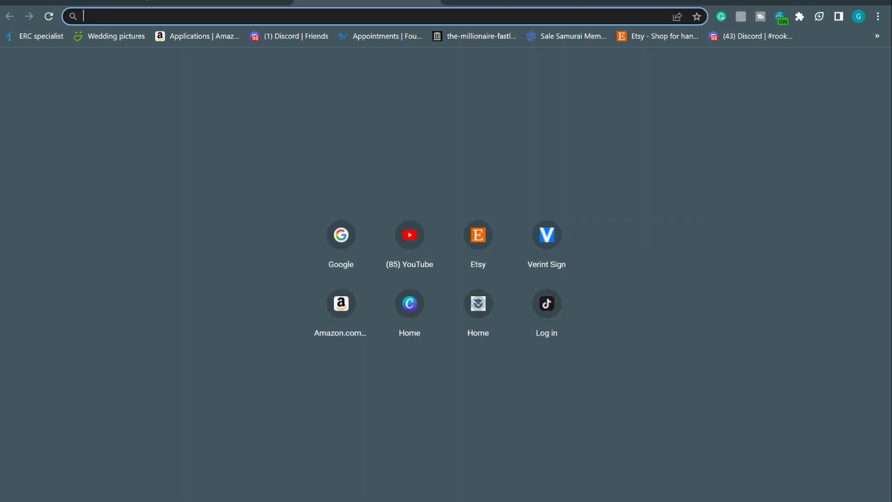
# Create a blank Google Doc titled 'Babay Dragon Youtube Etsy instructions'
pyautogui.write('google.com')
pyautogui.press('Return')
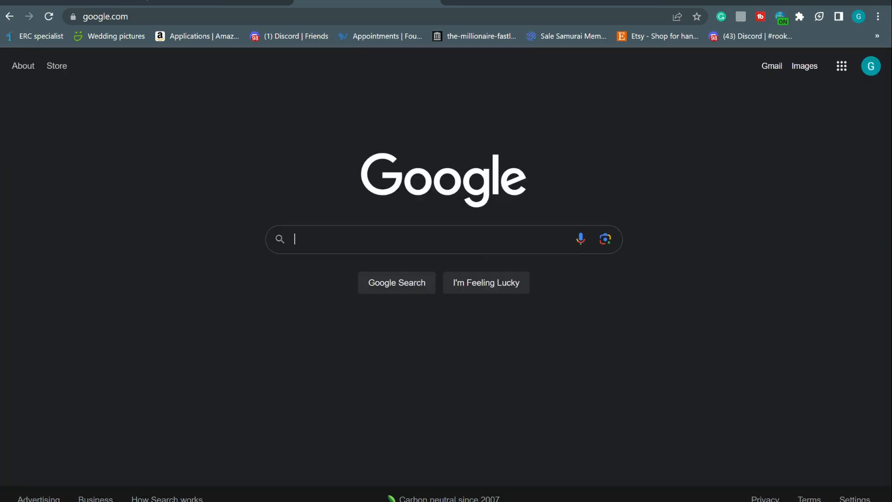
pyautogui.click(843, 67)
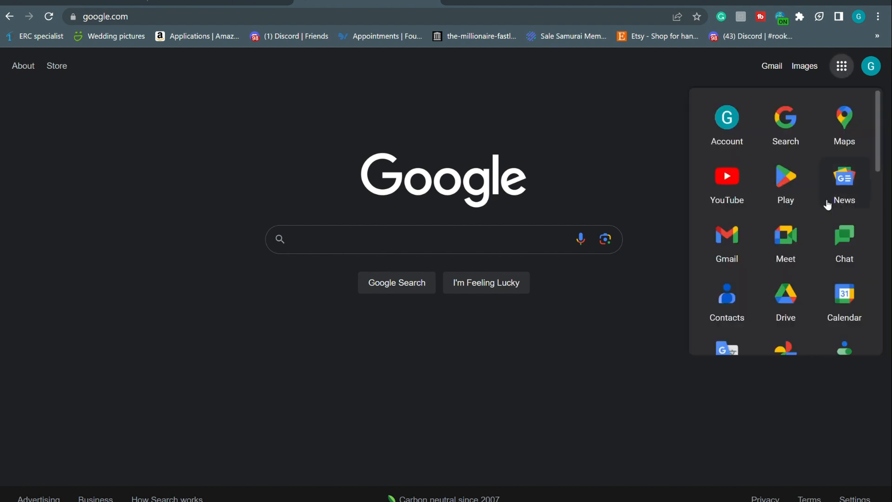
pyautogui.scroll(-10, 825, 209)
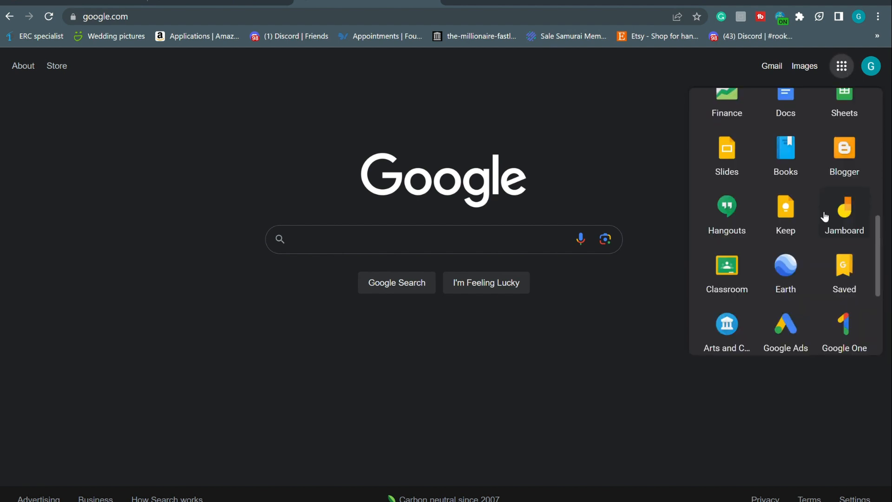
pyautogui.click(790, 109)
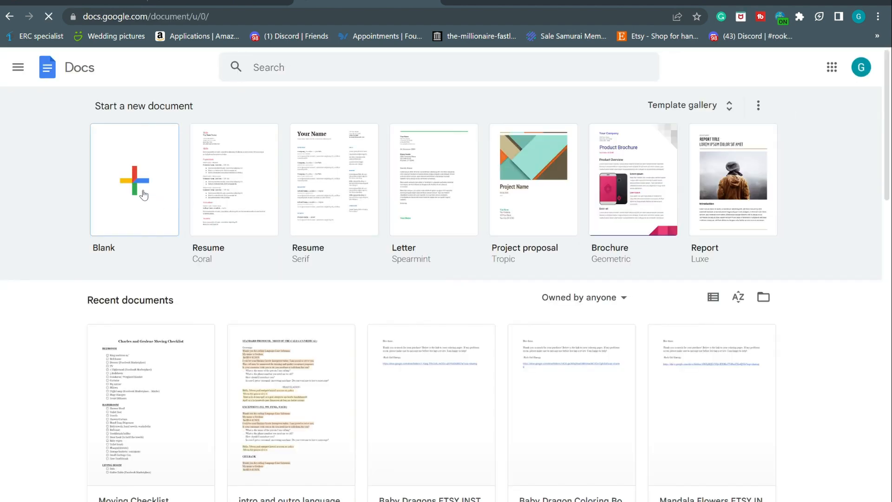
pyautogui.click(141, 193)
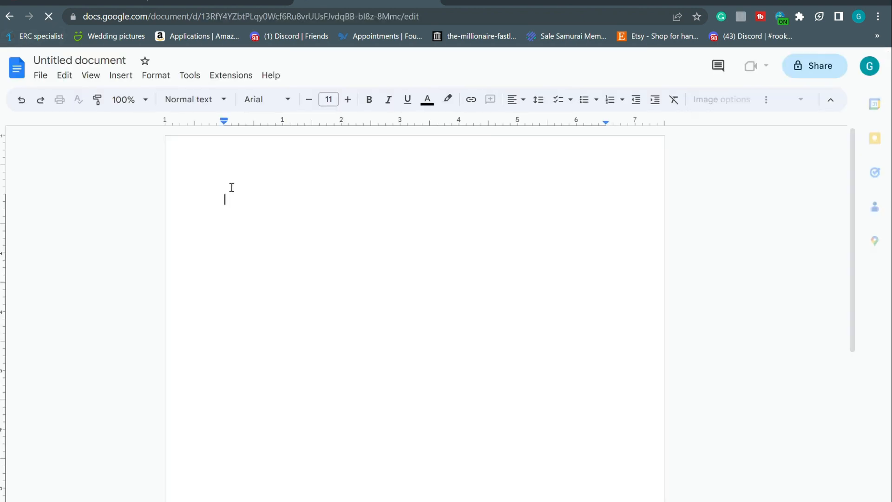
pyautogui.click(87, 65)
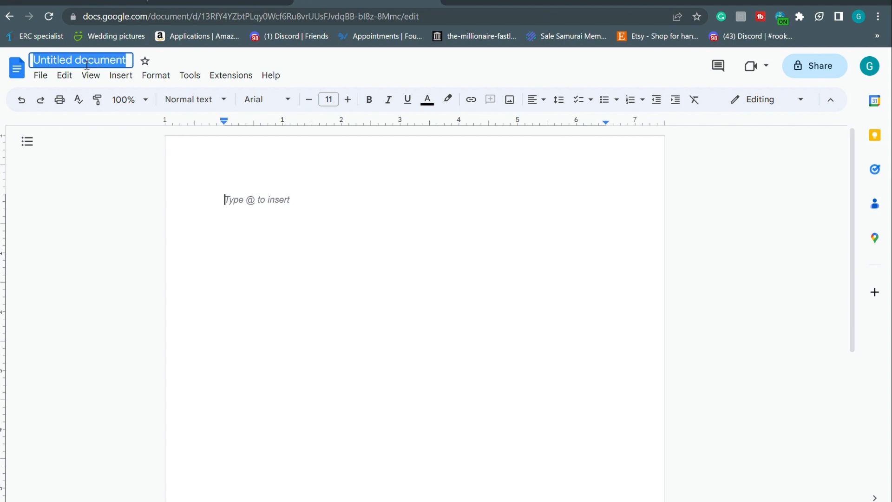
pyautogui.write('Bab')
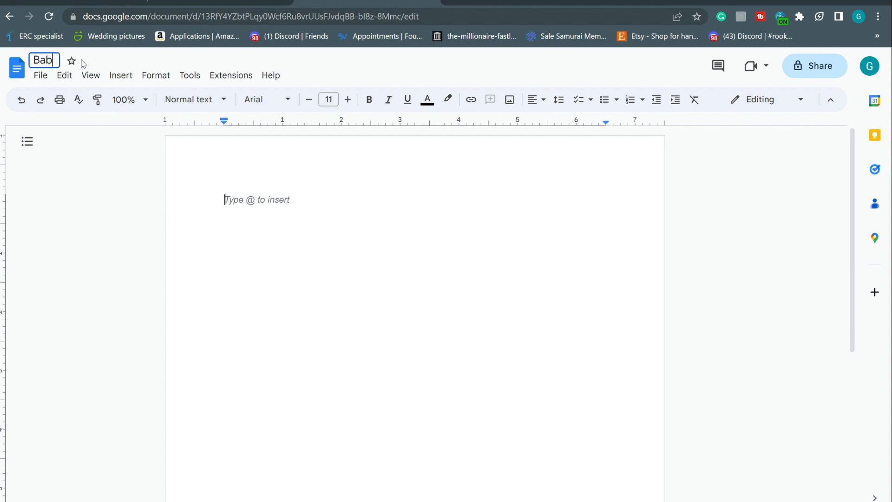
pyautogui.write('ay Dragon')
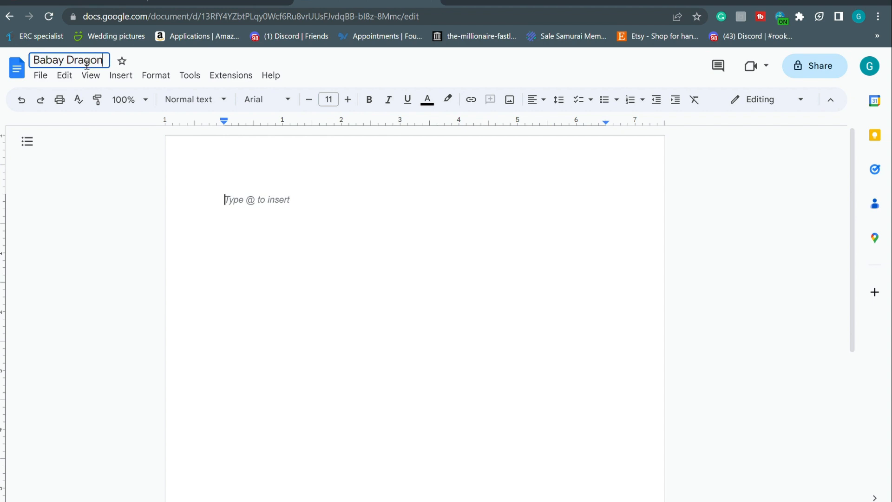
pyautogui.write(' Youtube')
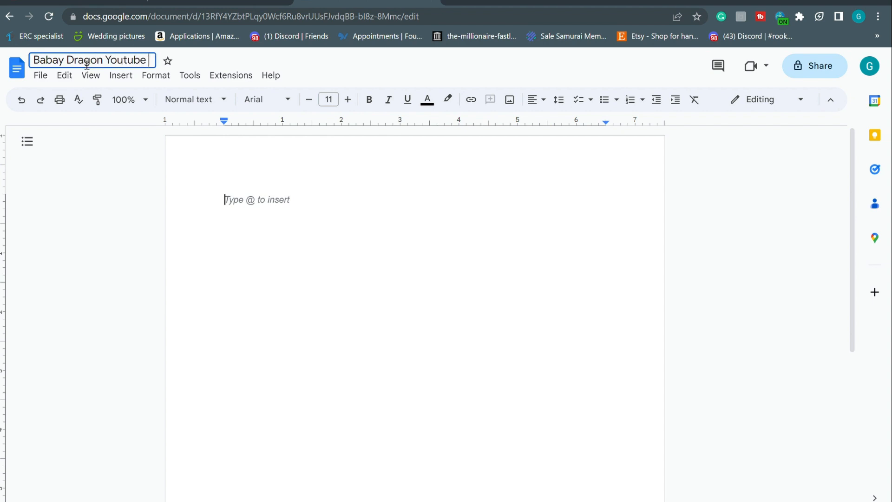
pyautogui.write(' Etsy instruct')
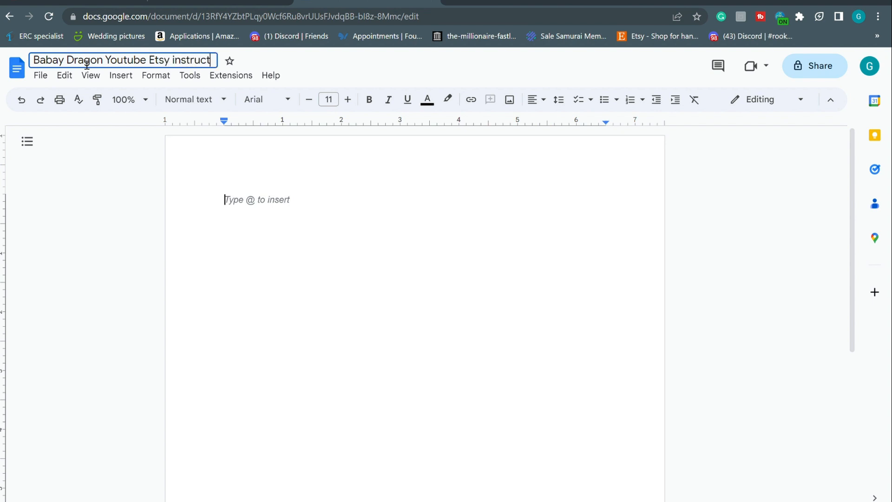
pyautogui.write('ions')
pyautogui.click(251, 204)
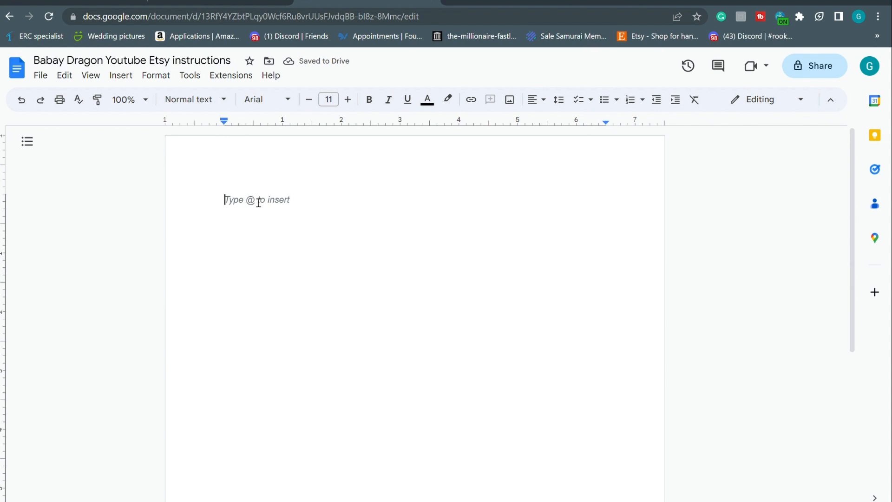
# Write the 'Hey there,' thank-you note with the pasted Drive folder link, ending 'Thank you.'
pyautogui.write('Hey the')
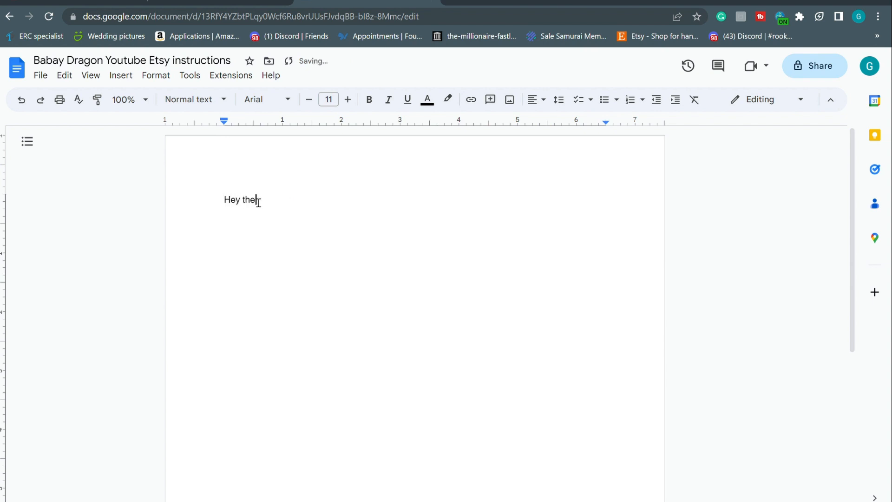
pyautogui.write('re,')
pyautogui.press('Return')
pyautogui.write('Thank you so much for your p')
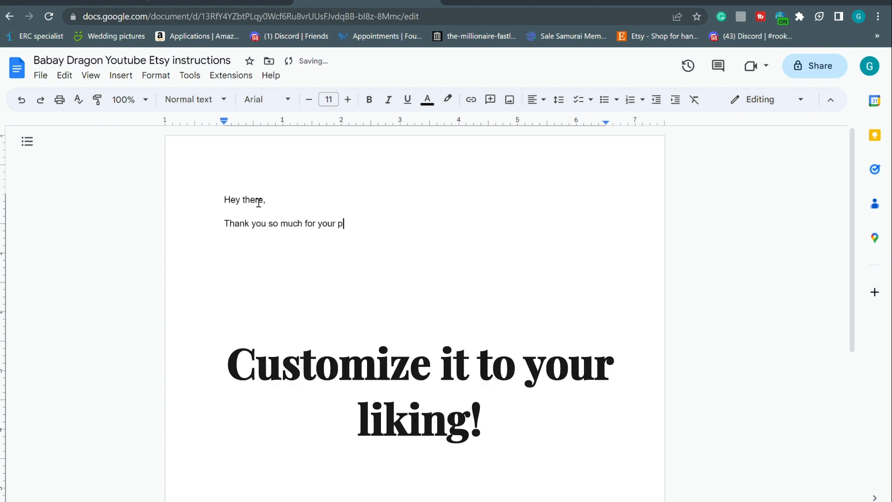
pyautogui.write('urchase, I re')
pyautogui.press('BackSpace')
pyautogui.press('BackSpace')
pyautogui.write('re')
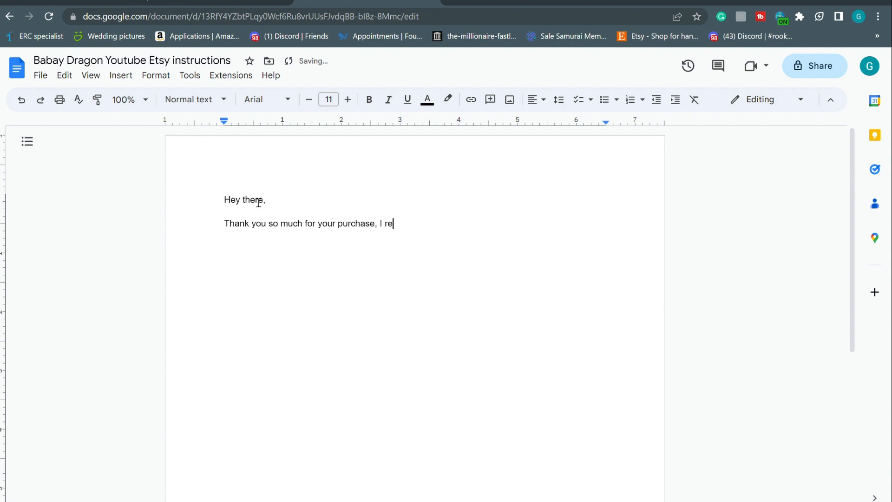
pyautogui.write('ally appreciate yo')
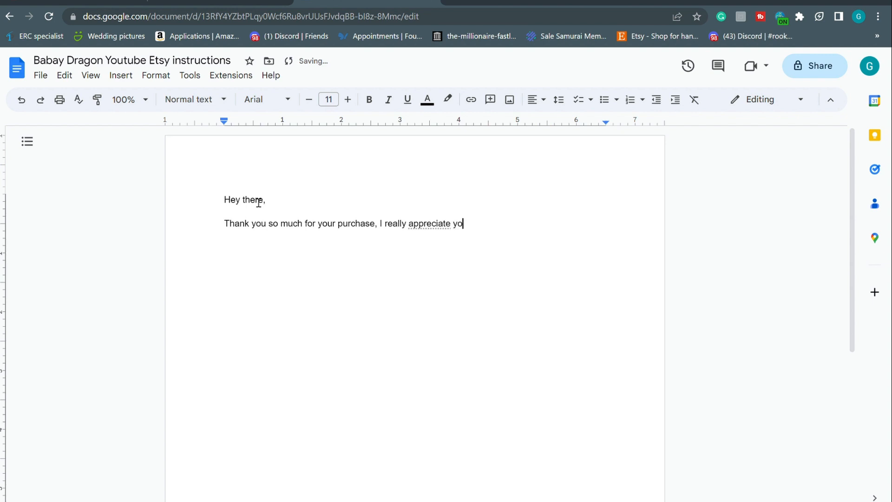
pyautogui.write('u. Here is the link')
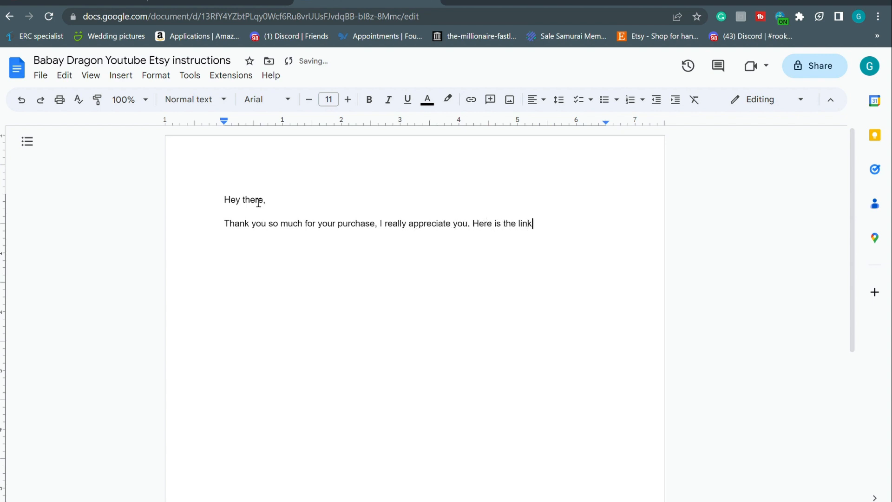
pyautogui.write(' to your coloring book below.')
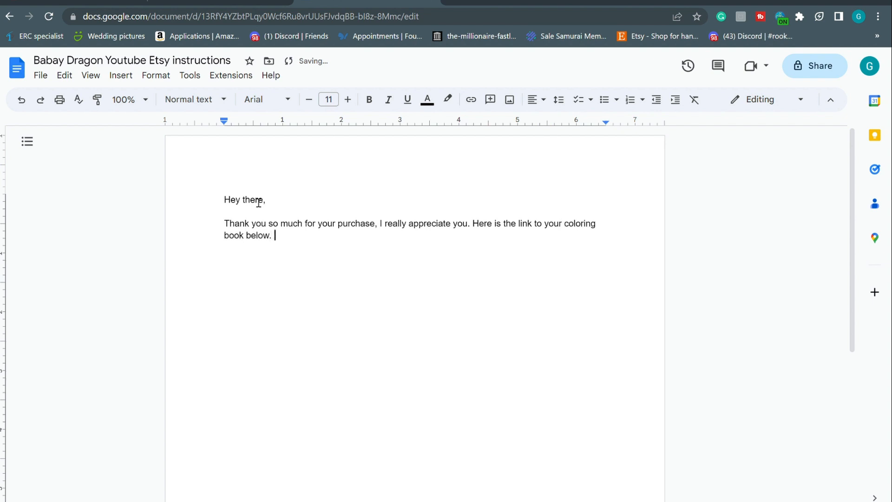
pyautogui.press('Return')
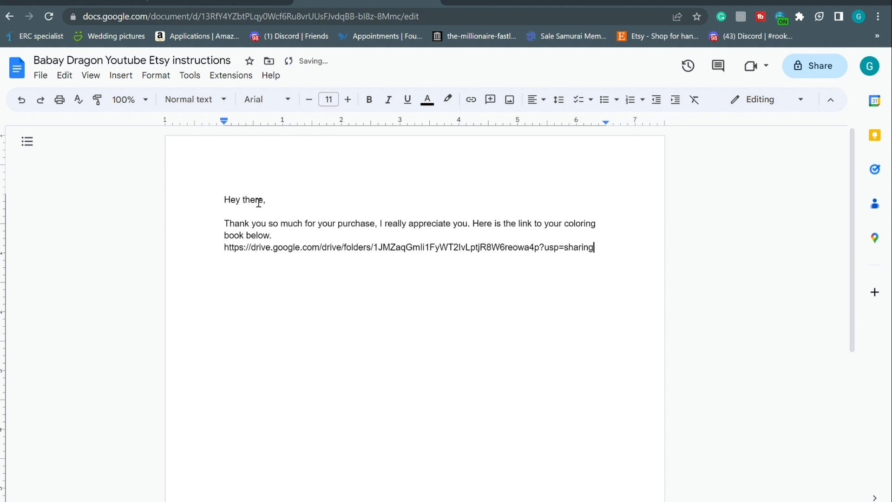
pyautogui.press('Return')
pyautogui.press('Return')
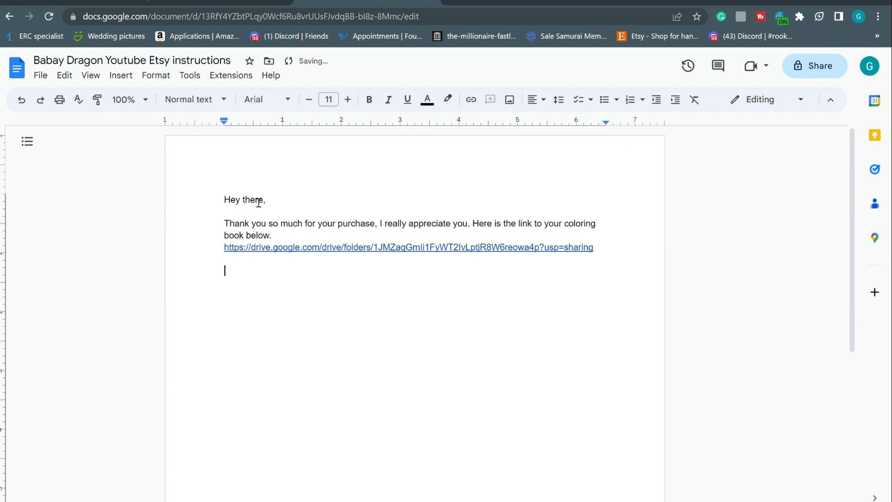
pyautogui.write('Thank you.')
# Download the document as a PDF (.pdf) file
pyautogui.click(64, 77)
pyautogui.click(64, 75)
pyautogui.click(41, 75)
pyautogui.moveTo(64, 75)
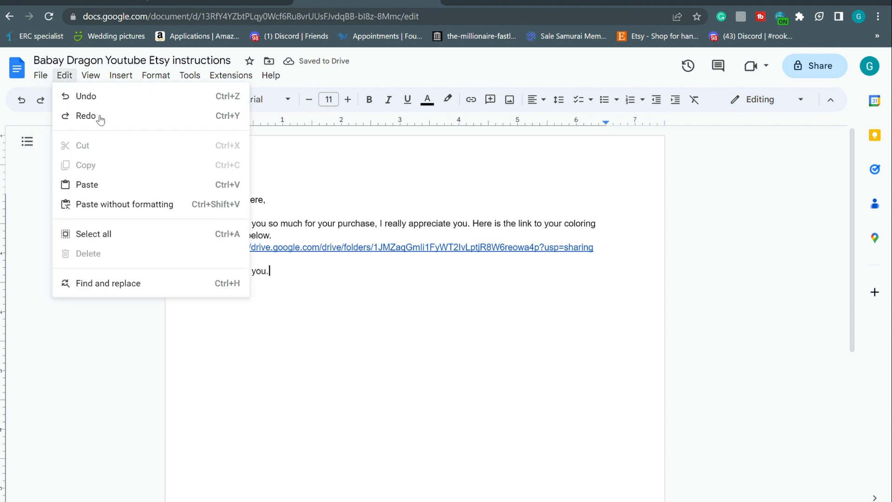
pyautogui.moveTo(173, 217)
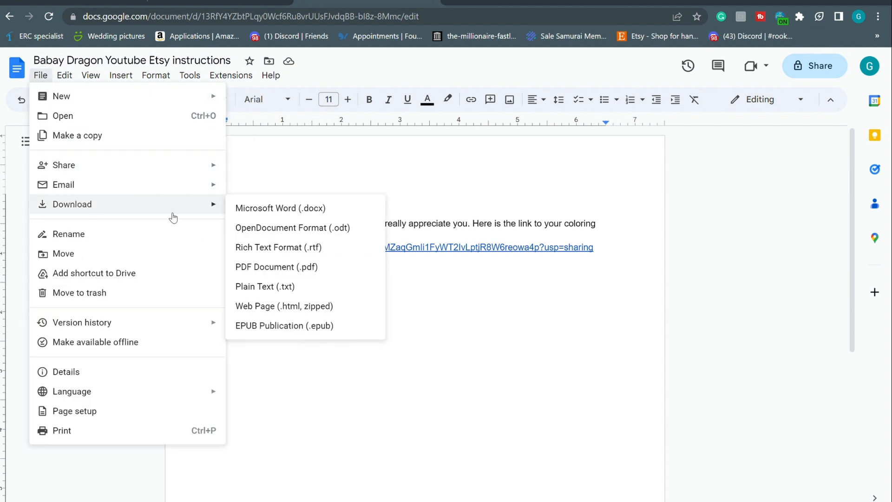
pyautogui.click(261, 278)
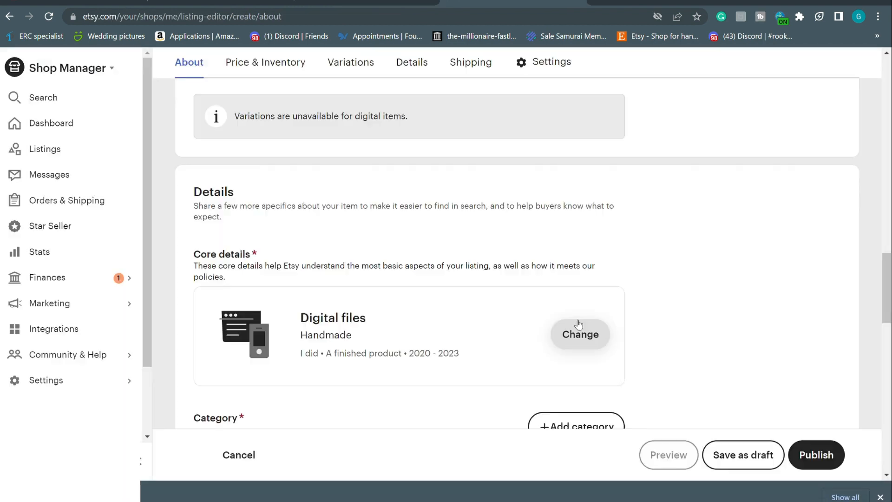
pyautogui.scroll(15, 579, 324)
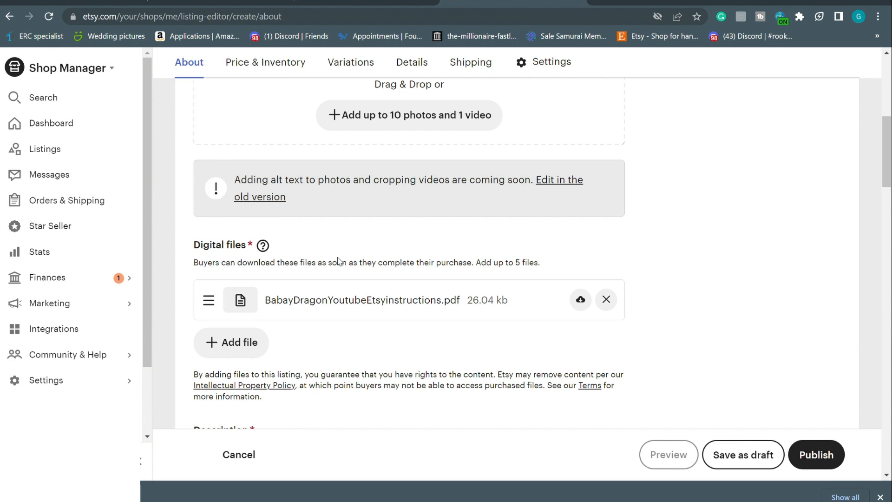
# Leave the Etsy listing editor, passing through the Google Docs tab, and return to Discord's Midjourney Bot chat
pyautogui.click(231, 2)
pyautogui.click(14, 2)
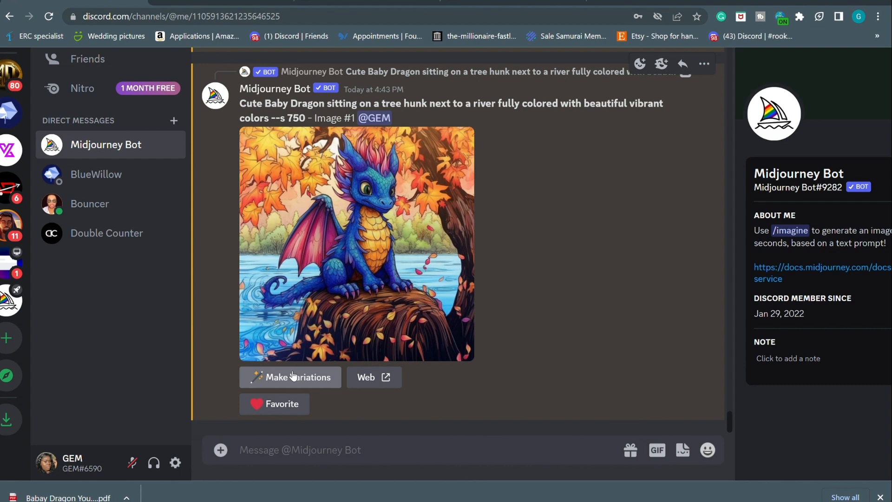
# Find and enlarge the line-art baby dragon perched on a tree stump in the Midjourney chat
pyautogui.scroll(10, 464, 369)
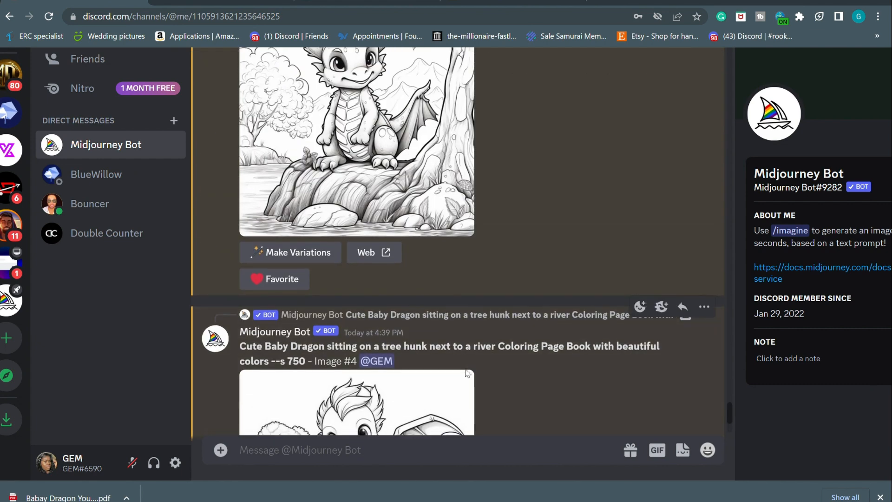
pyautogui.scroll(-5, 356, 298)
pyautogui.click(330, 276)
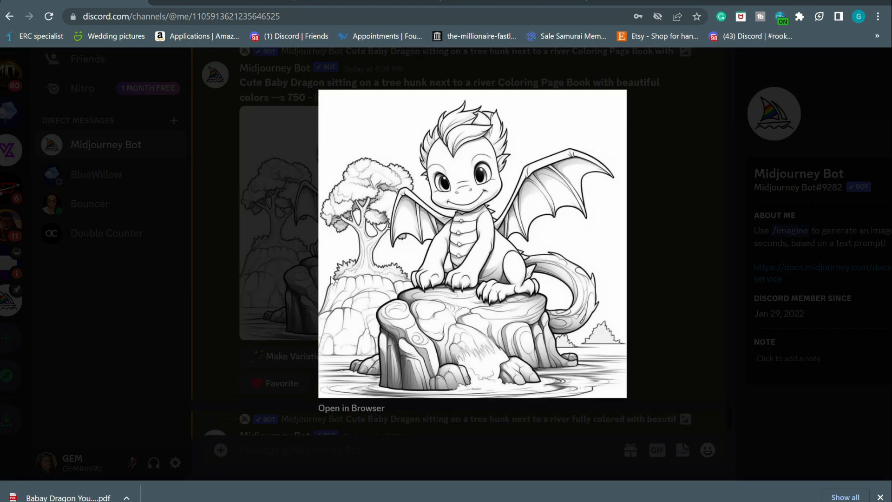